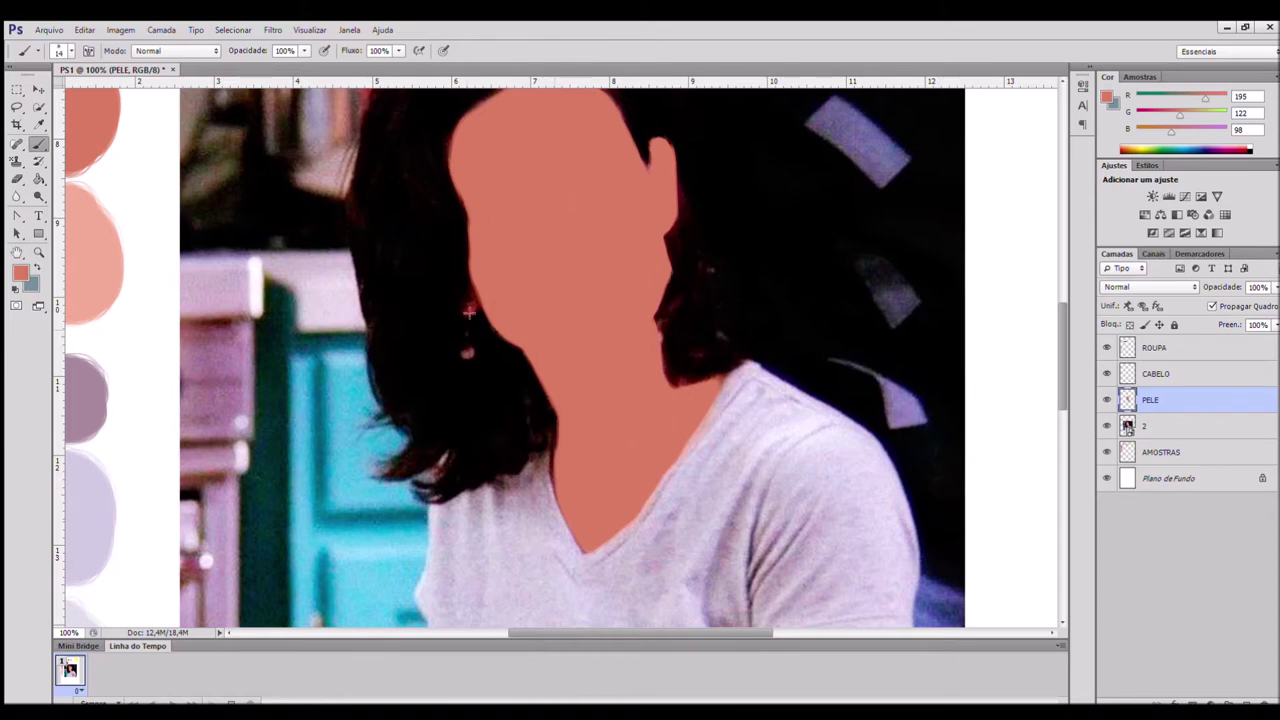
Step: Paint the small earlobe and both arms below the shirt sleeves in the base skin colour on the PELE layer
drag(454, 374, 447, 465)
scroll(500, 425, right, 5)
mouse_move(555, 380)
mouse_down()
mouse_move(548, 462)
mouse_move(583, 368)
mouse_move(664, 356)
mouse_up()
scroll(545, 455, right, 1)
mouse_move(652, 432)
mouse_down()
mouse_move(663, 357)
mouse_move(654, 461)
mouse_up()
key(bracketright)
key(bracketright)
key(bracketright)
key(bracketright)
mouse_move(540, 384)
mouse_down()
mouse_move(632, 405)
mouse_move(577, 379)
mouse_move(520, 458)
mouse_move(617, 460)
mouse_up()
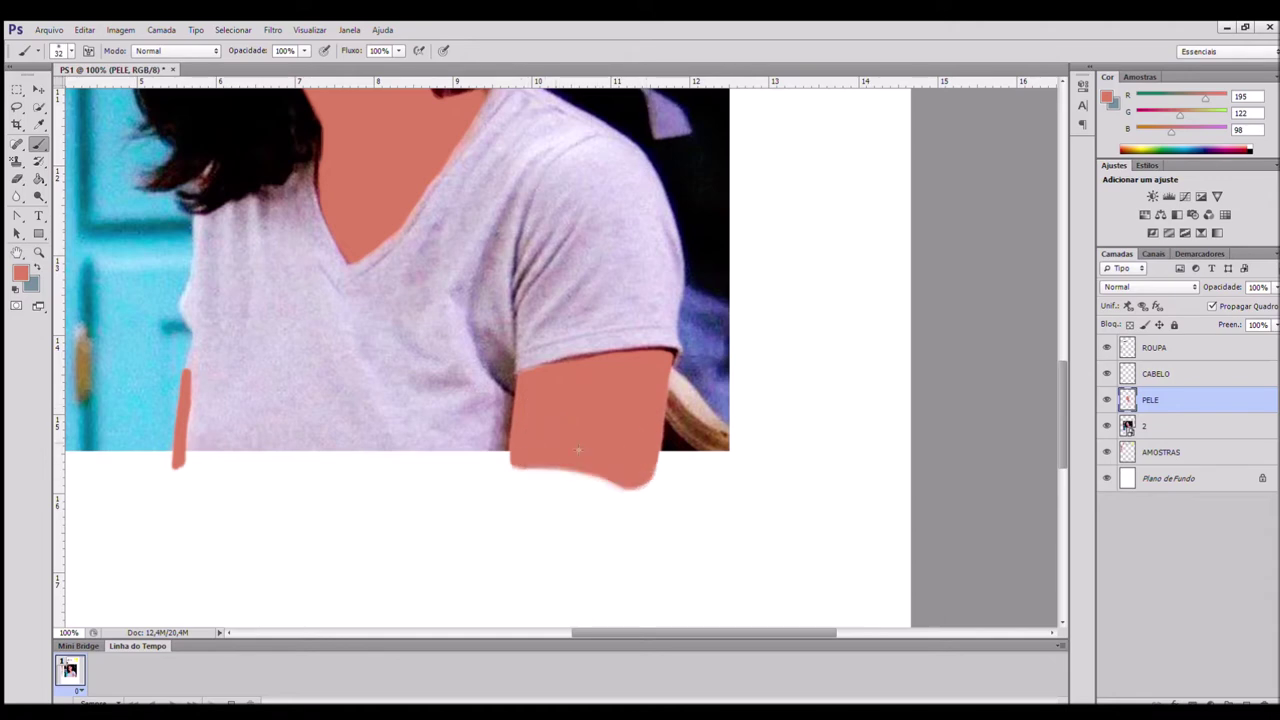
Step: Sample the dark brown skin swatch as the painting colour and reduce the brush size to 10
key(ctrl+minus)
scroll(610, 455, up, 5)
scroll(541, 407, left, 2)
alt+click(194, 128)
key(ctrl+plus)
key(bracketleft)
key(bracketleft)
key(bracketleft)
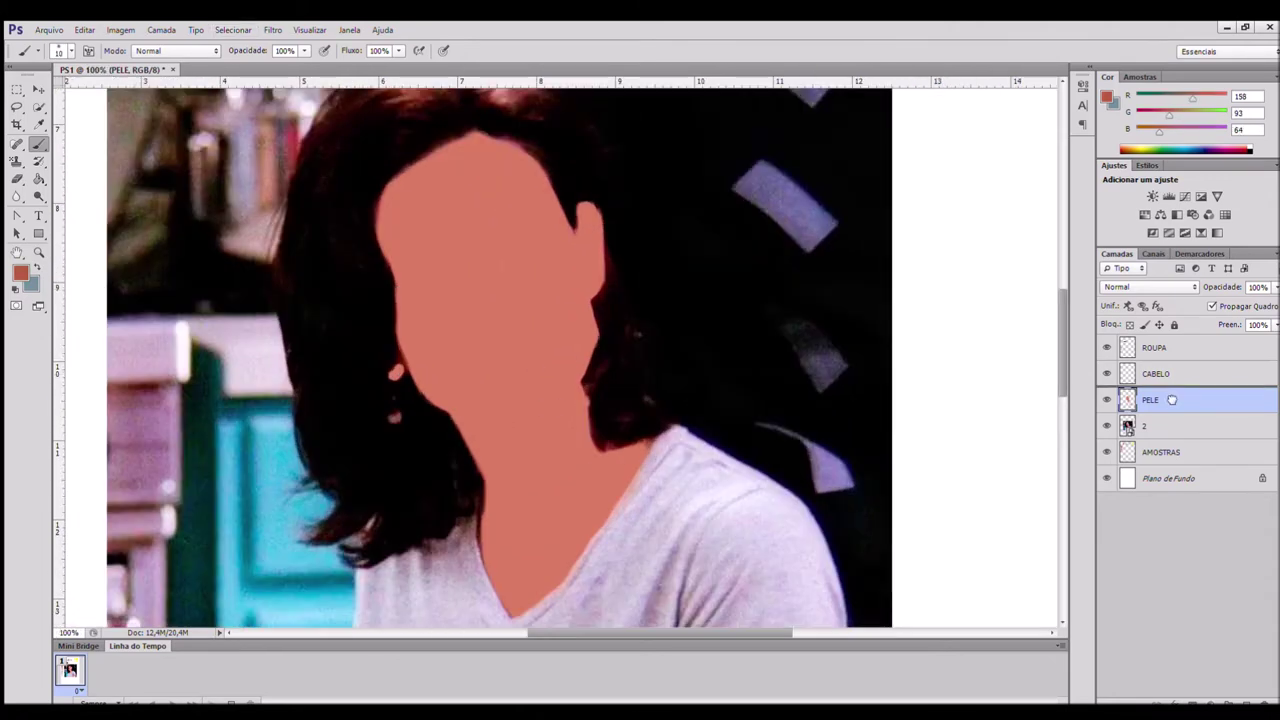
Step: Move photo layer 2 above the PELE layer and make PELE the active layer
drag(1167, 427, 1157, 394)
click(1167, 428)
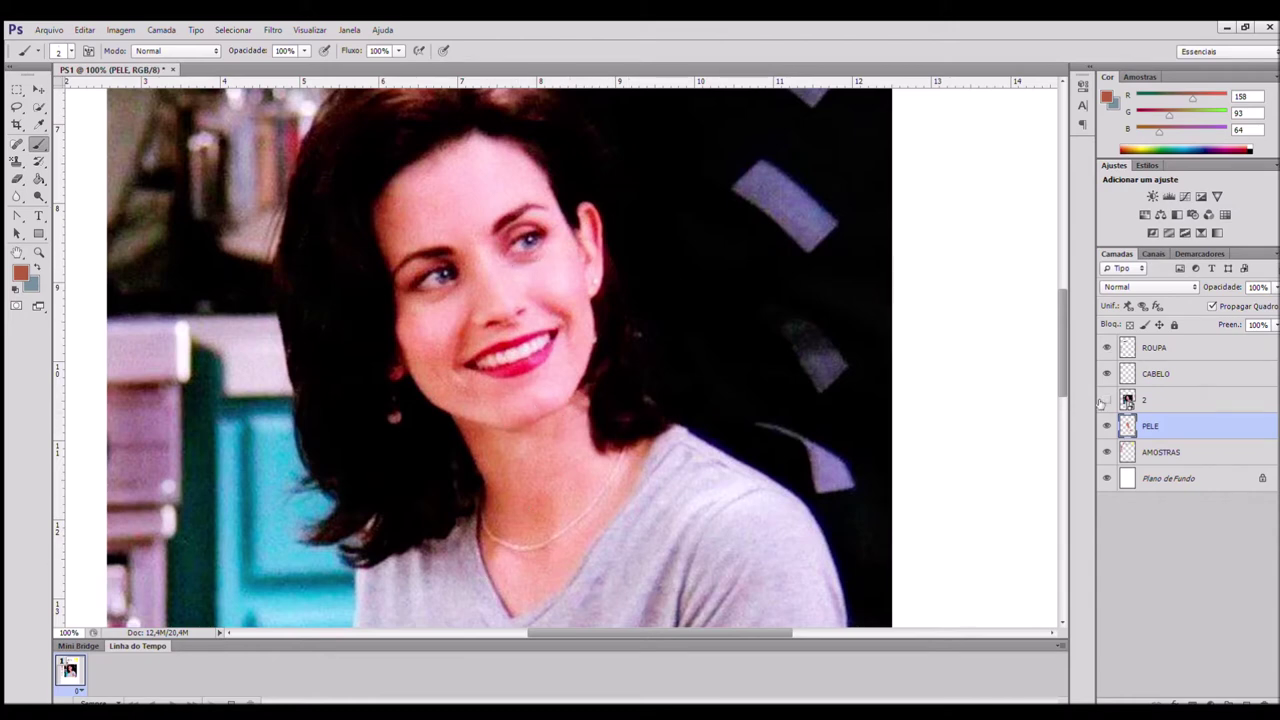
Step: Trace the shadow shapes from the photo and block in the brown shadow along the temple and side of the face
key(ctrl+plus)
key(ctrl+plus)
drag(416, 134, 700, 400)
drag(339, 176, 357, 236)
drag(345, 180, 613, 212)
mouse_move(627, 126)
mouse_down()
mouse_move(663, 280)
mouse_move(595, 176)
mouse_move(624, 131)
mouse_move(648, 294)
mouse_move(626, 376)
mouse_move(623, 223)
mouse_up()
drag(623, 255, 632, 468)
mouse_move(632, 468)
mouse_down()
mouse_move(635, 339)
mouse_move(549, 339)
mouse_move(690, 242)
mouse_up()
Step: Paint the brown shadow lines around the eye beside the shaded temple with a size 4 brush
key(bracketleft)
key(bracketleft)
key(bracketleft)
key(bracketleft)
key(bracketleft)
key(bracketleft)
key(bracketleft)
mouse_move(690, 242)
mouse_down()
mouse_move(612, 273)
mouse_move(566, 318)
mouse_move(690, 310)
mouse_move(661, 348)
mouse_move(745, 266)
mouse_up()
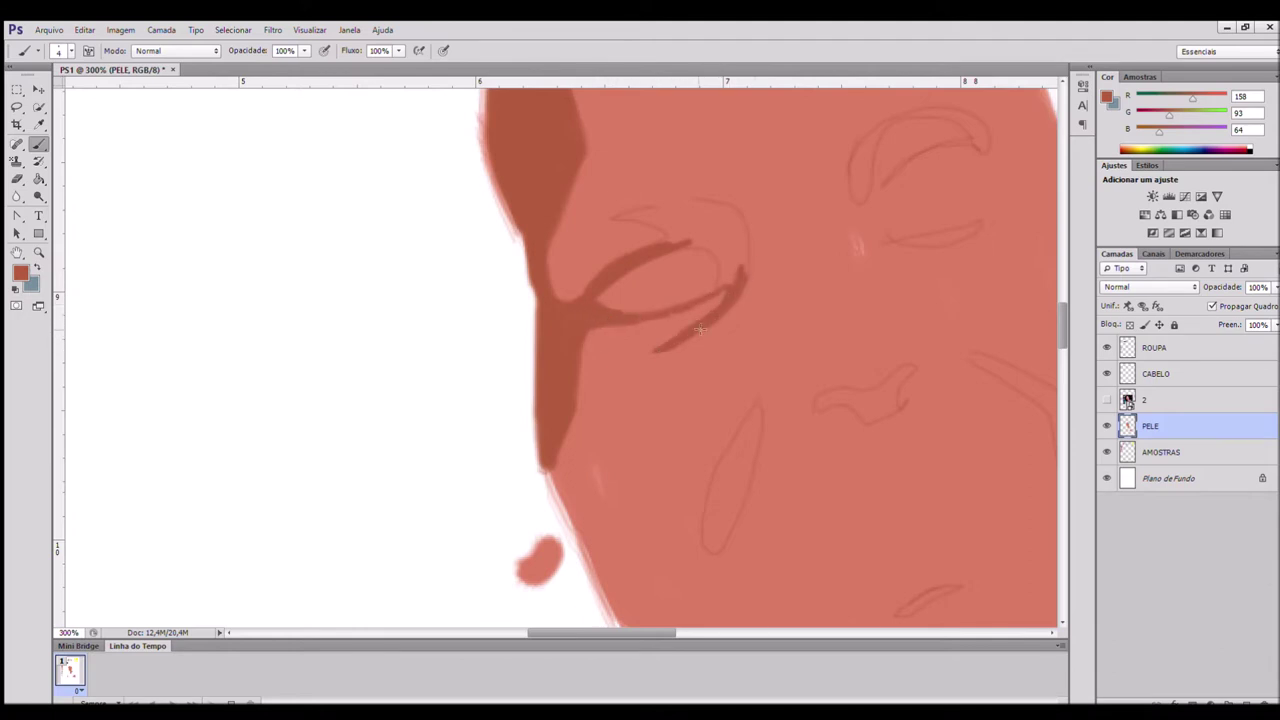
Step: Fill the brown shadows around both eyes, under the nose, along the smile fold and inside the ear
mouse_move(722, 223)
mouse_down()
mouse_move(713, 271)
mouse_move(665, 222)
mouse_move(678, 289)
mouse_move(632, 218)
mouse_move(659, 232)
mouse_up()
drag(736, 392, 490, 306)
mouse_move(511, 322)
mouse_down()
mouse_move(461, 456)
mouse_move(498, 348)
mouse_up()
drag(660, 527, 706, 504)
mouse_move(582, 316)
mouse_down()
mouse_move(652, 290)
mouse_move(637, 319)
mouse_move(736, 289)
mouse_move(650, 306)
mouse_up()
scroll(640, 323, up, 3)
mouse_move(617, 218)
mouse_down()
mouse_move(612, 262)
mouse_move(645, 188)
mouse_move(730, 185)
mouse_move(738, 215)
mouse_move(642, 246)
mouse_up()
drag(852, 148, 492, 188)
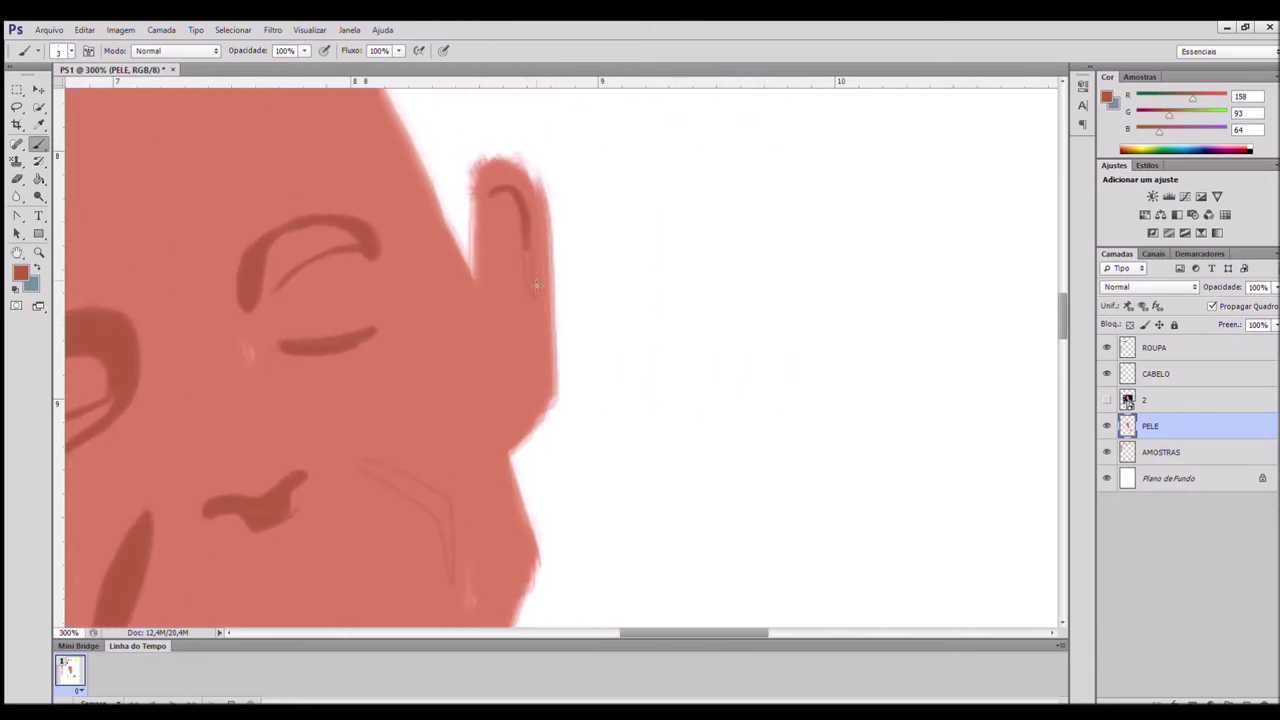
Step: Paint the brown shadows on the other smile fold, the chin, the jawline and under the jaw with a size 8 brush
drag(455, 450, 520, 293)
key(bracketright)
key(bracketright)
key(bracketright)
key(bracketright)
key(bracketright)
mouse_move(424, 303)
mouse_down()
mouse_move(469, 320)
mouse_move(494, 350)
mouse_move(517, 412)
mouse_up()
mouse_move(517, 600)
mouse_down()
mouse_move(517, 335)
mouse_move(546, 300)
mouse_up()
drag(446, 350, 596, 350)
mouse_move(596, 350)
mouse_down()
mouse_move(511, 381)
mouse_move(583, 366)
mouse_move(580, 351)
mouse_move(531, 422)
mouse_move(635, 377)
mouse_move(555, 426)
mouse_move(603, 416)
mouse_move(519, 428)
mouse_move(607, 435)
mouse_move(314, 374)
mouse_up()
drag(471, 594, 535, 369)
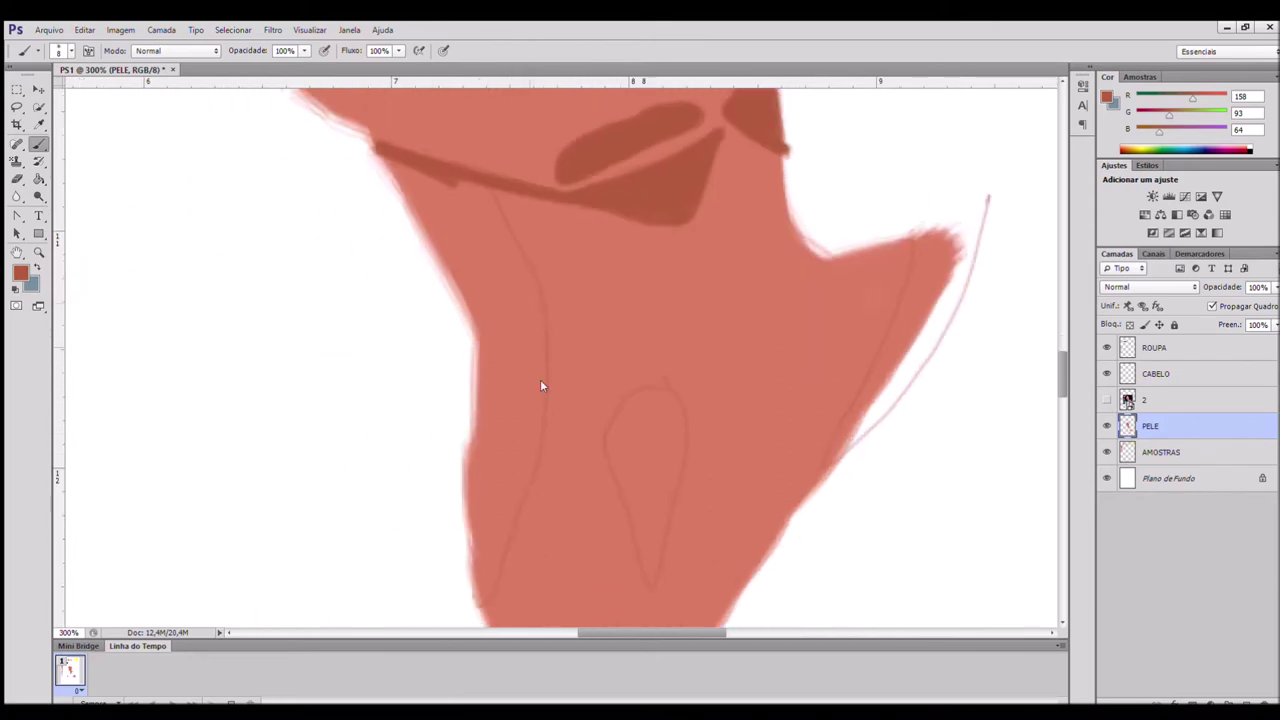
Step: Fill the brown shadow down the side of the neck with an enlarged brush
key(bracketright)
key(bracketright)
key(bracketright)
key(bracketright)
key(bracketright)
key(bracketright)
key(bracketright)
key(bracketright)
key(bracketright)
key(bracketright)
key(bracketright)
drag(402, 172, 485, 263)
mouse_move(431, 223)
mouse_down()
mouse_move(490, 275)
mouse_move(500, 590)
mouse_move(490, 320)
mouse_up()
mouse_move(655, 395)
mouse_down()
mouse_move(632, 473)
mouse_move(659, 512)
mouse_up()
Step: Fill the brown shadows in the throat hollow and along the shoulder edge with a smaller brush
scroll(659, 512, down, 2)
key(bracketleft)
key(bracketleft)
key(bracketleft)
key(bracketleft)
key(bracketleft)
key(bracketleft)
key(bracketleft)
key(bracketleft)
key(bracketleft)
key(bracketleft)
key(bracketleft)
mouse_move(647, 434)
mouse_down()
mouse_move(634, 375)
mouse_move(651, 475)
mouse_up()
drag(651, 475, 670, 395)
scroll(630, 343, right, 4)
mouse_move(690, 136)
mouse_down()
mouse_move(620, 324)
mouse_move(700, 171)
mouse_up()
Step: Check layer 2 as reference and paint brown shadows along the sleeve line and inner edges of the arms
key(ctrl+minus)
key(ctrl+minus)
click(1106, 400)
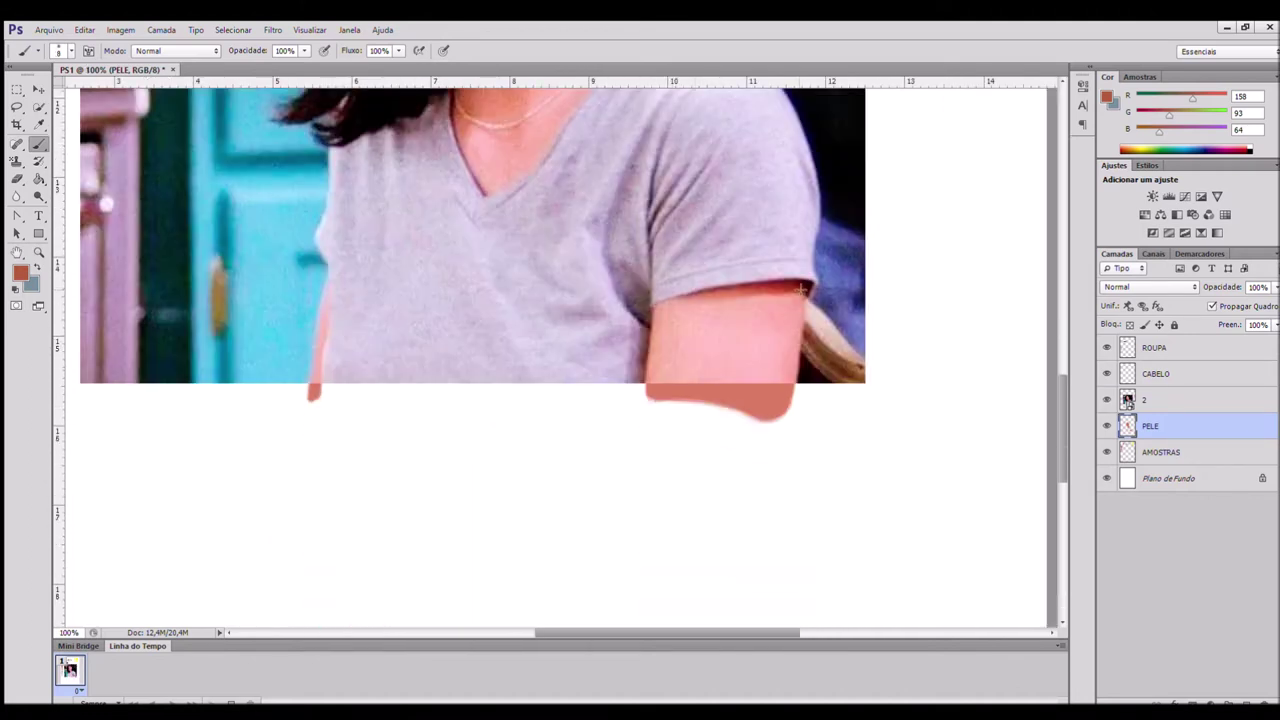
click(1106, 400)
key(ctrl+plus)
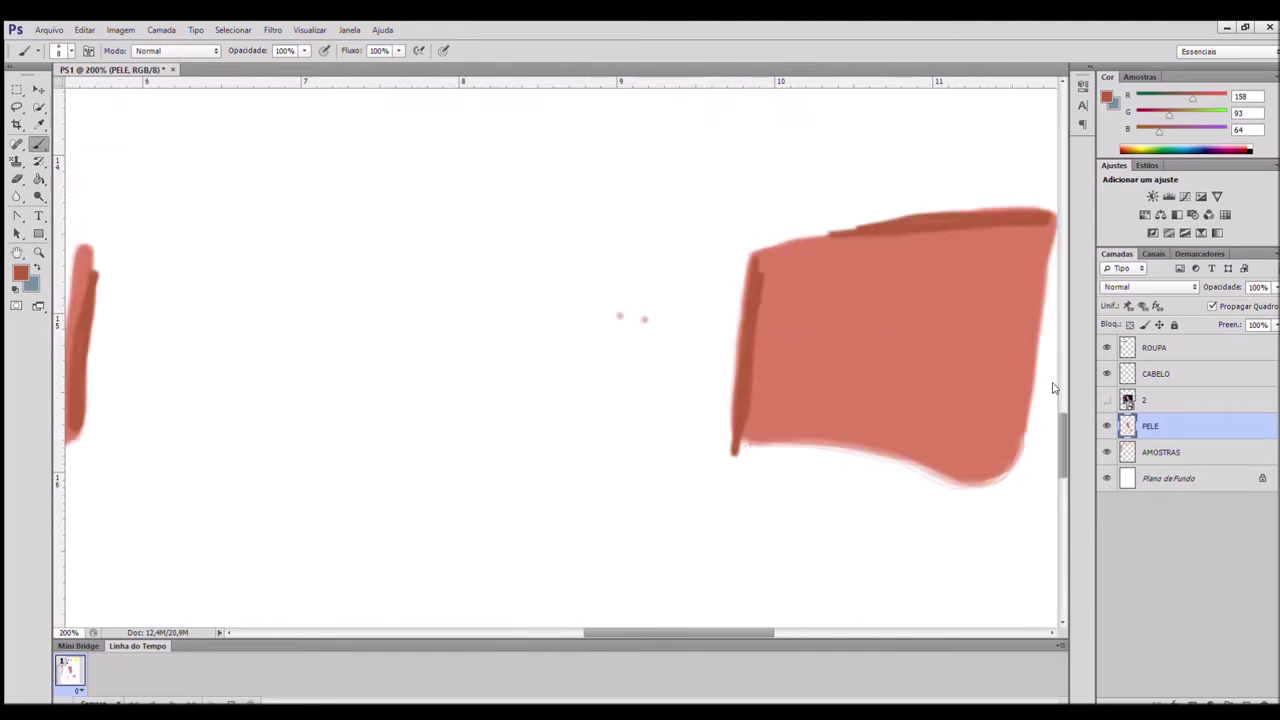
scroll(1054, 388, right, 6)
drag(614, 222, 762, 222)
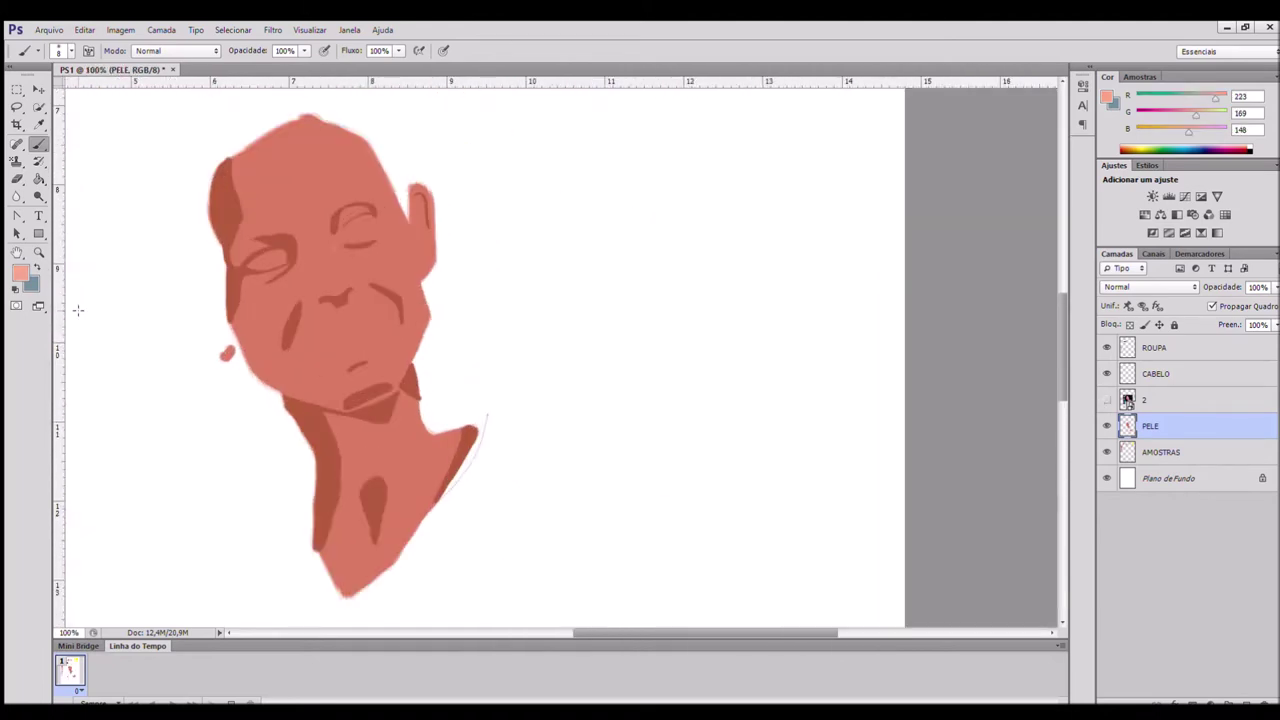
Step: Show photo layer 2 and trace the face and neck highlight outlines in light pink with a size 2 brush
click(1106, 399)
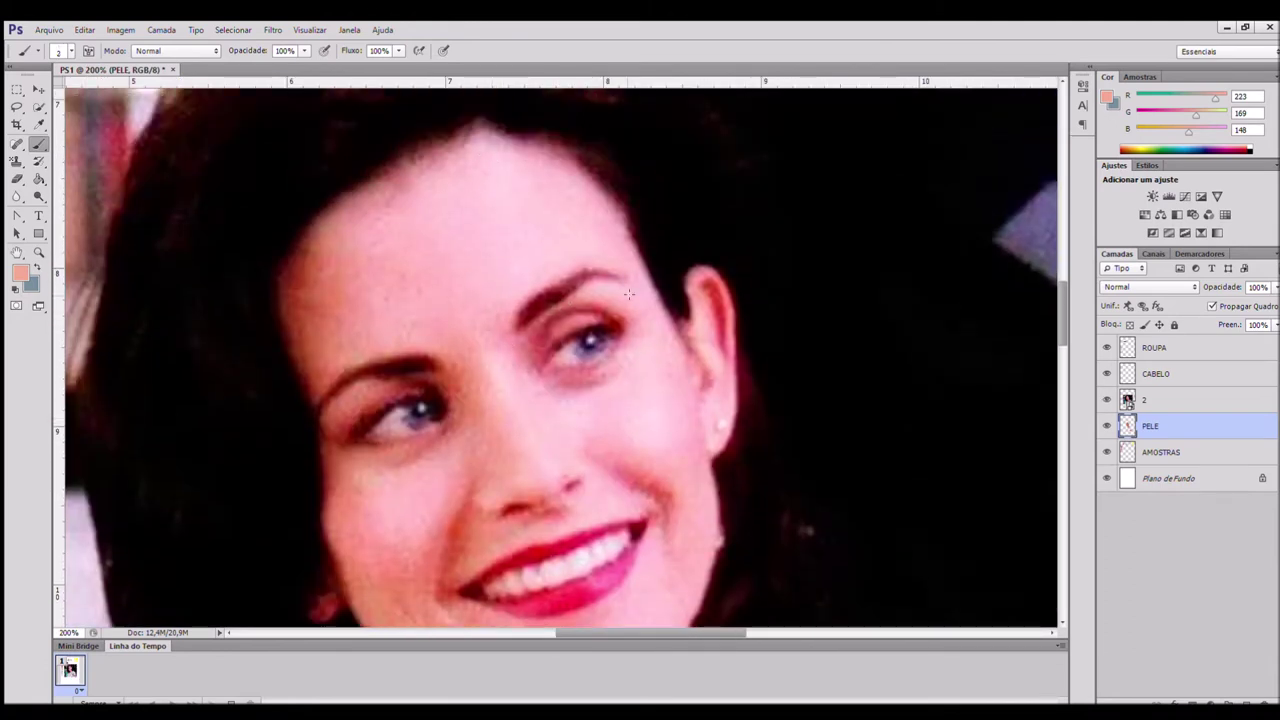
scroll(614, 425, down, 5)
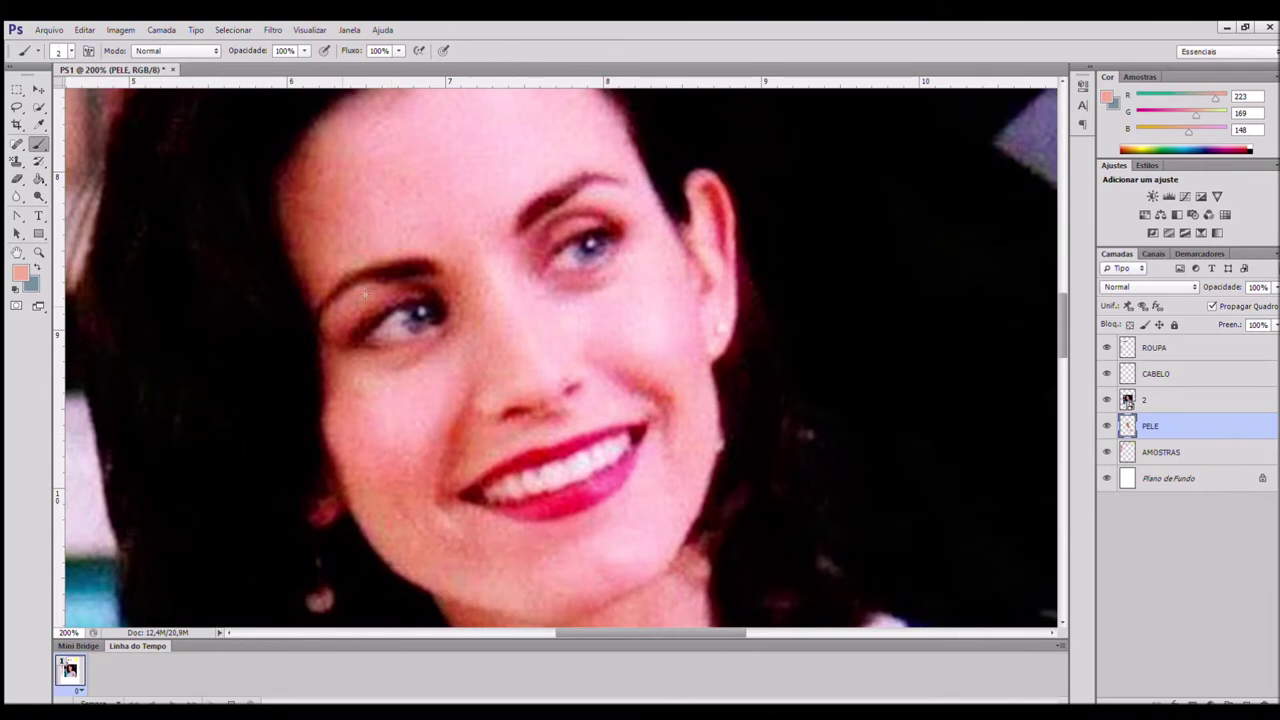
scroll(540, 528, down, 5)
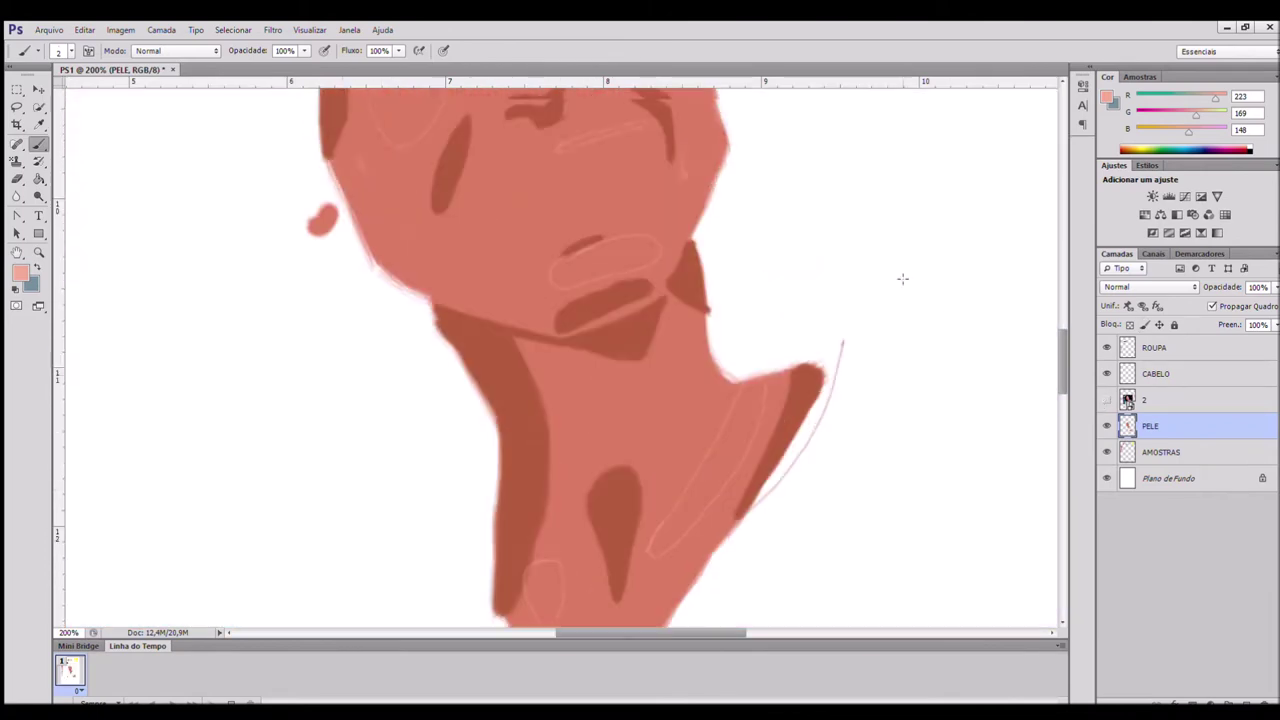
Step: Fill the light pink highlights on the forehead, brow, eyelid and ear with a size 3 brush
scroll(900, 278, up, 3)
scroll(605, 276, up, 2)
mouse_move(425, 172)
mouse_down()
mouse_move(468, 208)
mouse_move(495, 350)
mouse_move(463, 182)
mouse_up()
scroll(501, 336, down, 2)
drag(487, 300, 519, 271)
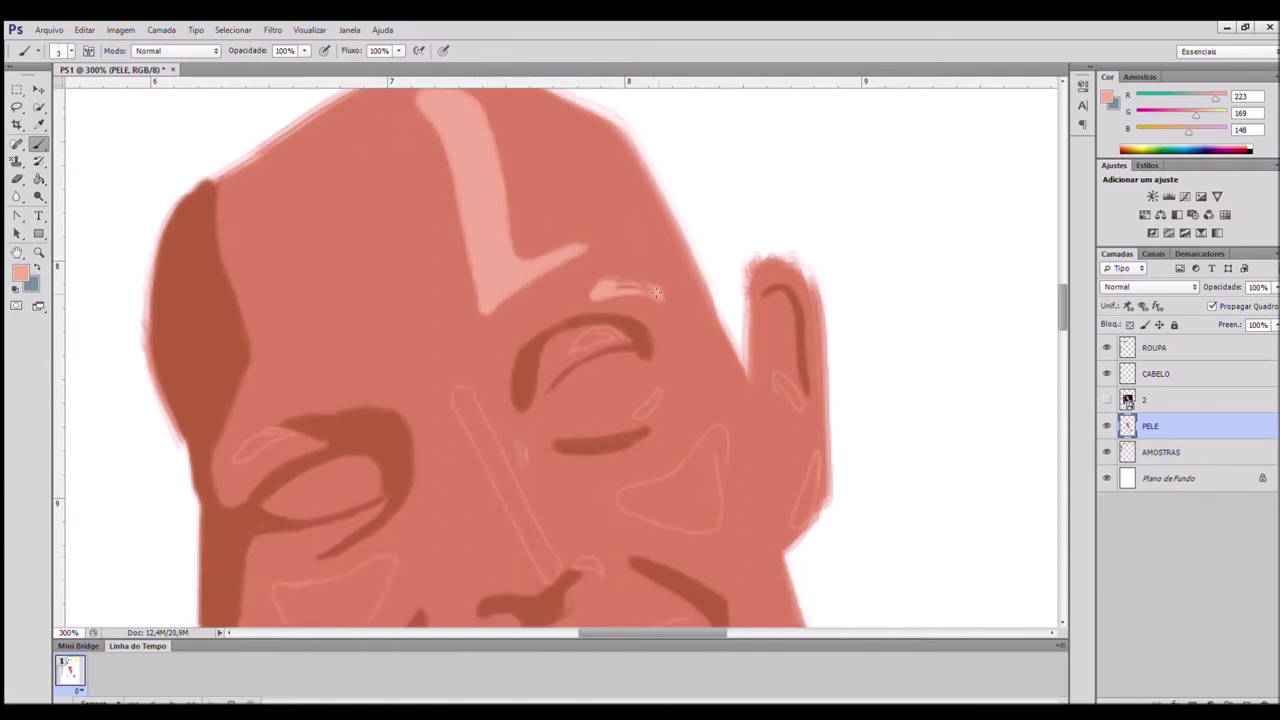
drag(641, 413, 637, 418)
mouse_move(755, 410)
mouse_down()
mouse_move(641, 410)
mouse_move(684, 406)
mouse_up()
drag(683, 524, 697, 462)
drag(460, 515, 585, 386)
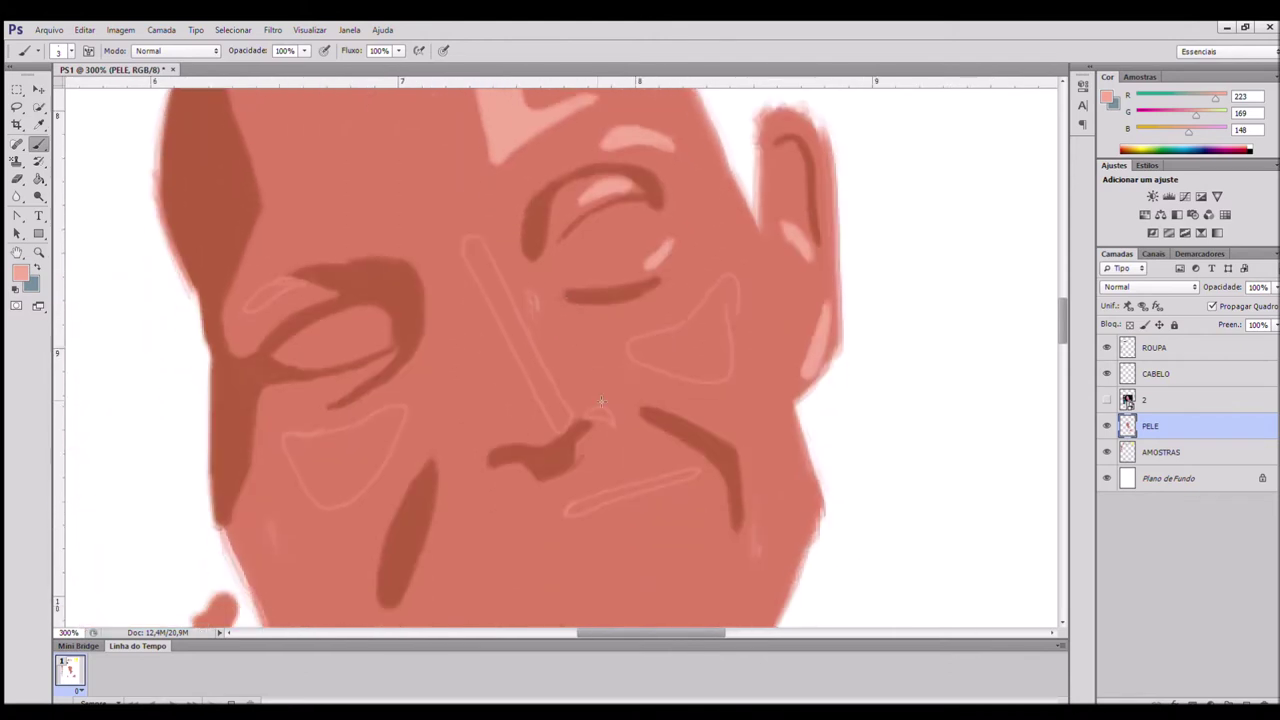
Step: Fill the light pink highlights on the other eyelid, the nose bridge and tip, and above the upper lip
scroll(585, 386, up, 1)
scroll(606, 430, left, 3)
drag(340, 292, 408, 257)
key(bracketright)
key(bracketright)
key(bracketright)
key(bracketright)
key(bracketright)
key(bracketright)
key(bracketright)
key(bracketright)
key(bracketright)
mouse_move(638, 208)
mouse_down()
mouse_move(721, 401)
mouse_move(755, 438)
mouse_move(760, 388)
mouse_move(880, 352)
mouse_up()
Step: Fill the traced highlight shapes on both cheeks in light pink with a larger brush
scroll(755, 430, down, 3)
scroll(740, 400, right, 2)
key(bracketright)
key(bracketright)
key(bracketright)
key(bracketright)
key(bracketright)
scroll(461, 316, left, 2)
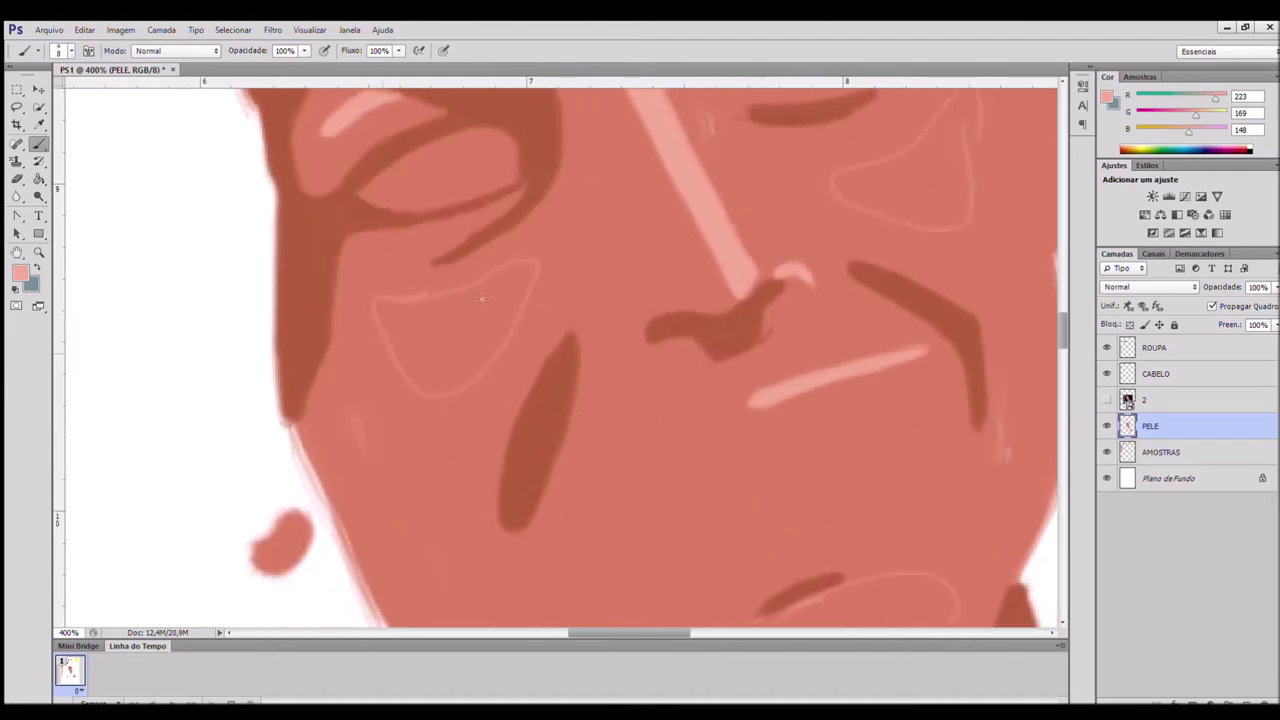
scroll(461, 316, left, 2)
mouse_move(635, 285)
mouse_down()
mouse_move(590, 365)
mouse_move(515, 320)
mouse_move(564, 374)
mouse_move(515, 450)
mouse_move(705, 395)
mouse_move(630, 410)
mouse_up()
scroll(563, 374, down, 4)
scroll(563, 374, right, 6)
Step: Fill the light pink highlights on the chin, neck and shoulder
key(ctrl+minus)
scroll(630, 400, down, 6)
key(ctrl+plus)
key(ctrl+plus)
scroll(620, 320, left, 2)
mouse_move(635, 300)
mouse_down()
mouse_move(606, 330)
mouse_move(626, 300)
mouse_move(640, 415)
mouse_up()
scroll(626, 397, right, 4)
scroll(626, 397, up, 4)
mouse_move(462, 550)
mouse_down()
mouse_move(480, 518)
mouse_move(556, 498)
mouse_move(612, 388)
mouse_up()
mouse_move(636, 335)
mouse_down()
mouse_move(680, 180)
mouse_move(615, 420)
mouse_up()
scroll(588, 472, down, 5)
Step: Sample the greyish beige swatch and paint the whites of both eyes, using layer 2 as reference
click(1107, 400)
click(1107, 400)
scroll(586, 337, up, 6)
scroll(527, 430, down, 6)
scroll(635, 152, up, 3)
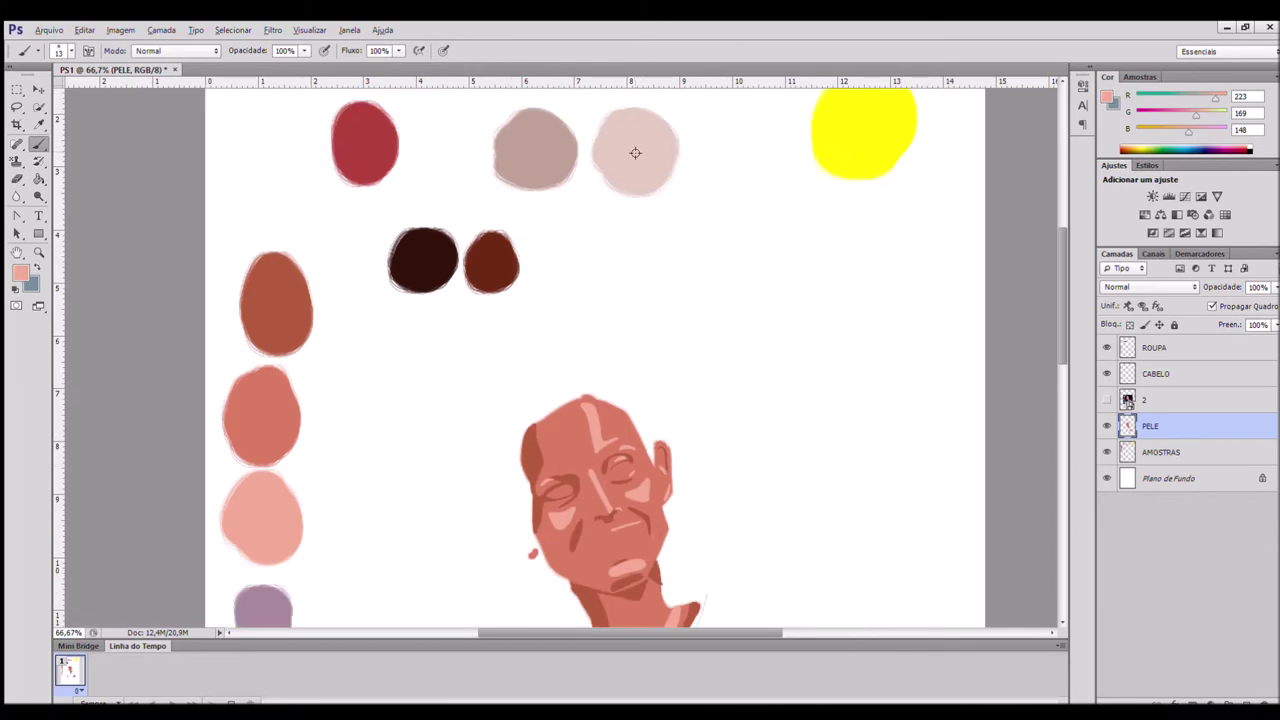
scroll(826, 291, up, 6)
click(1107, 400)
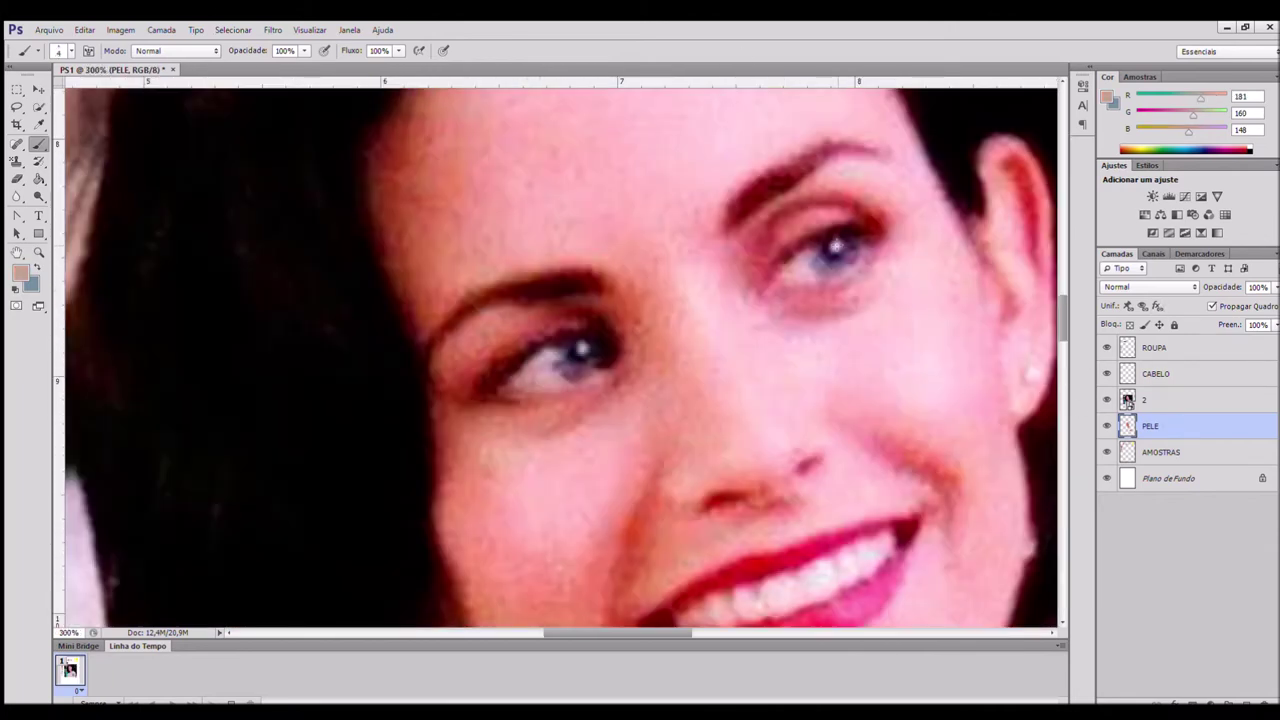
click(1107, 400)
scroll(604, 396, down, 1)
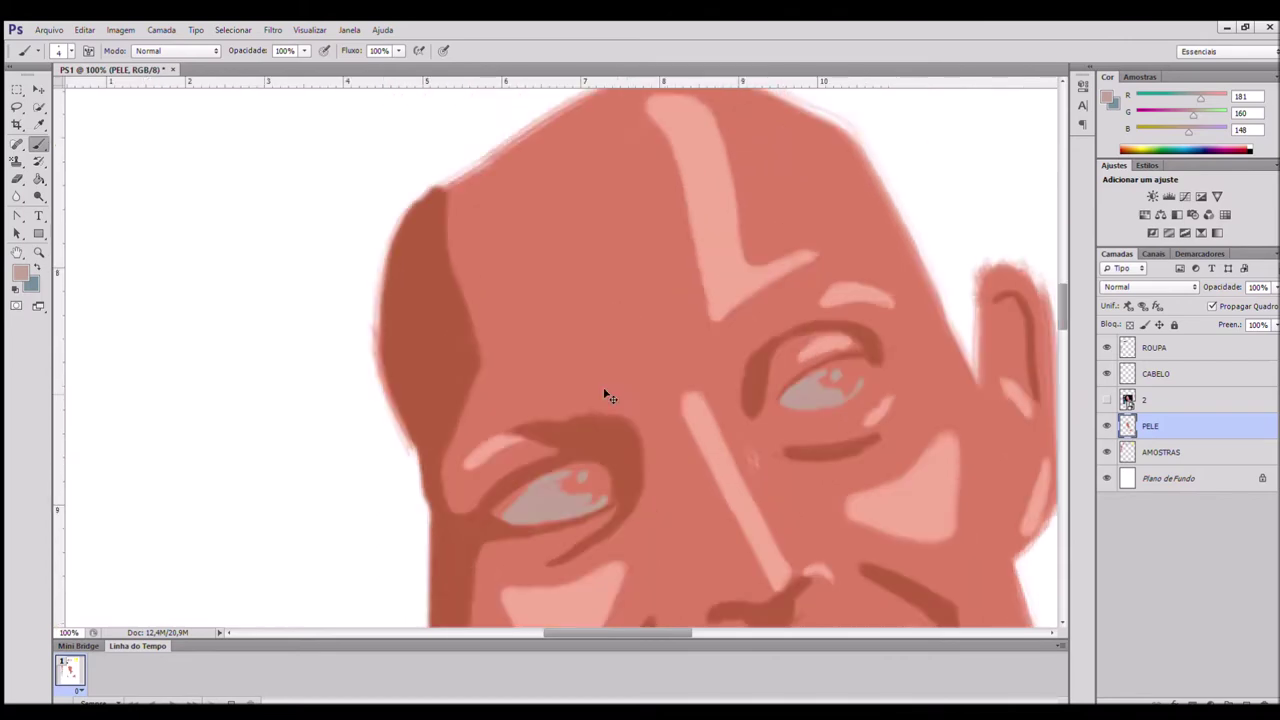
Step: Sample the darkest brown swatch and trace the lash lines and iris outlines of both eyes over the photo
scroll(604, 396, down, 5)
alt+click(420, 153)
scroll(560, 350, up, 6)
click(1107, 400)
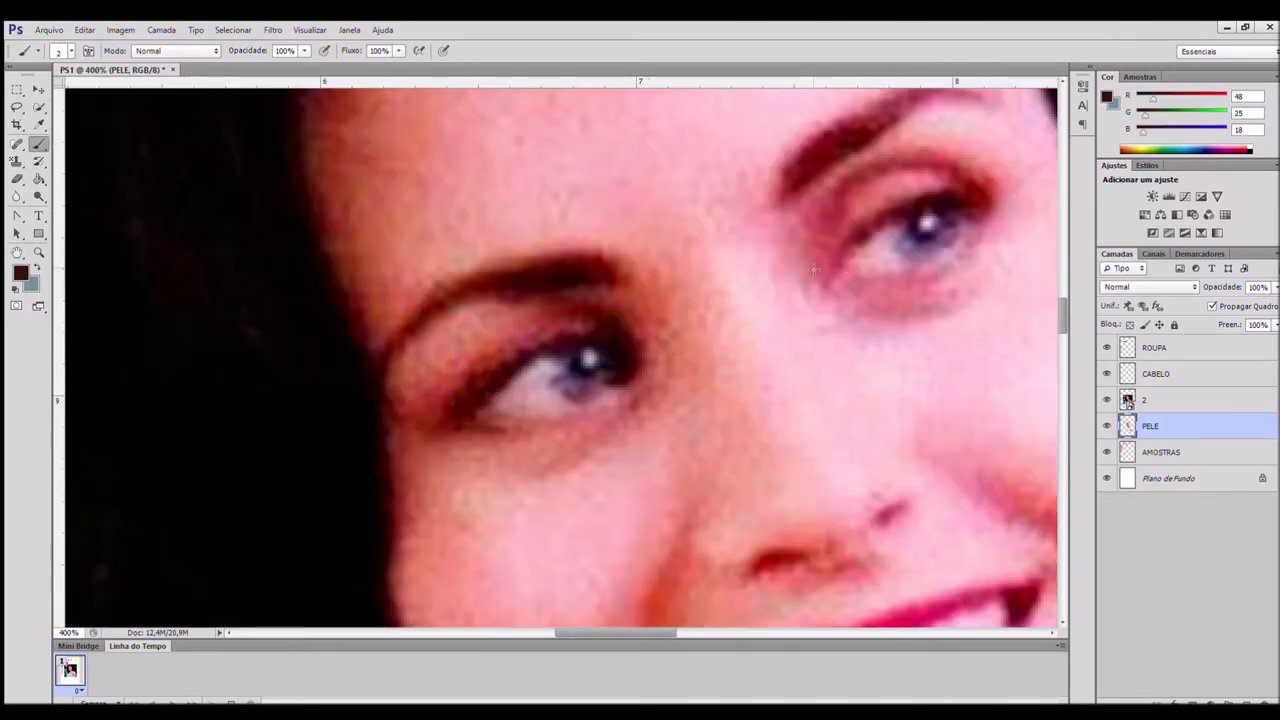
scroll(848, 271, right, 3)
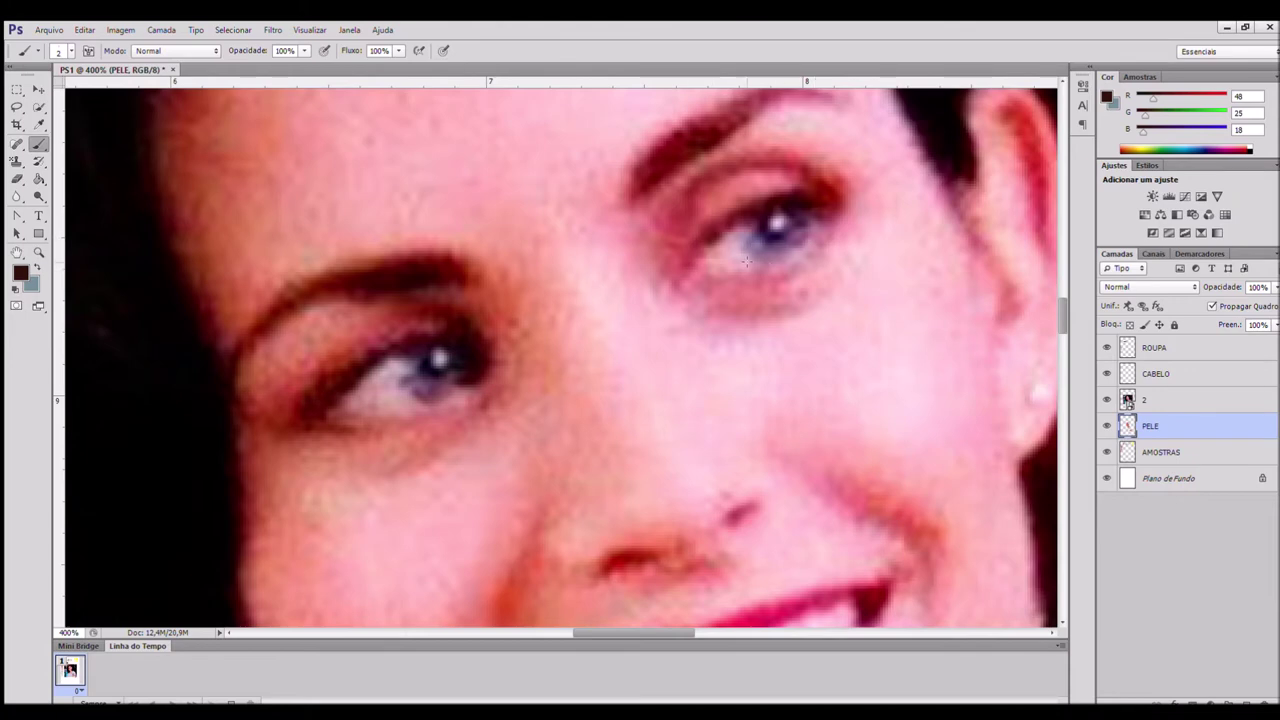
click(1107, 400)
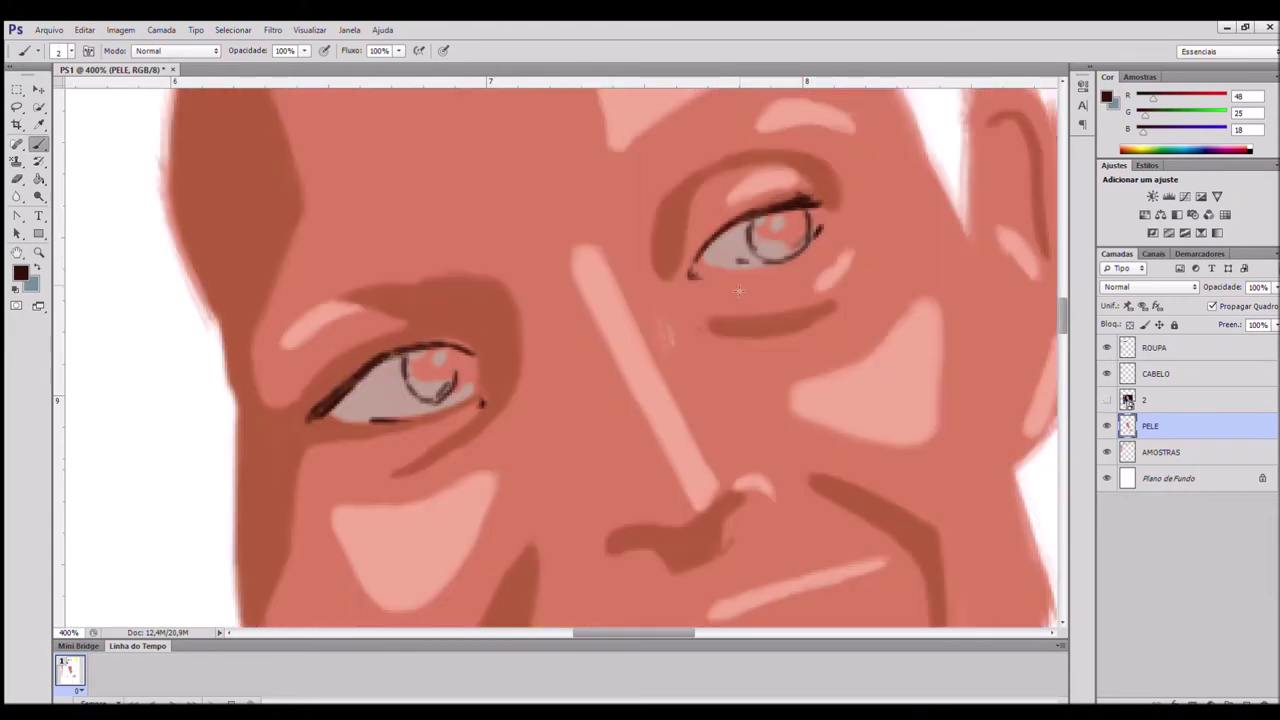
Step: Fill both irises in dark brown with a size 4 brush, leaving the small light reflections
key(bracketright)
key(bracketright)
mouse_move(408, 355)
mouse_down()
mouse_move(420, 395)
mouse_move(425, 355)
mouse_move(446, 398)
mouse_up()
mouse_move(762, 225)
mouse_down()
mouse_move(765, 245)
mouse_move(788, 236)
mouse_up()
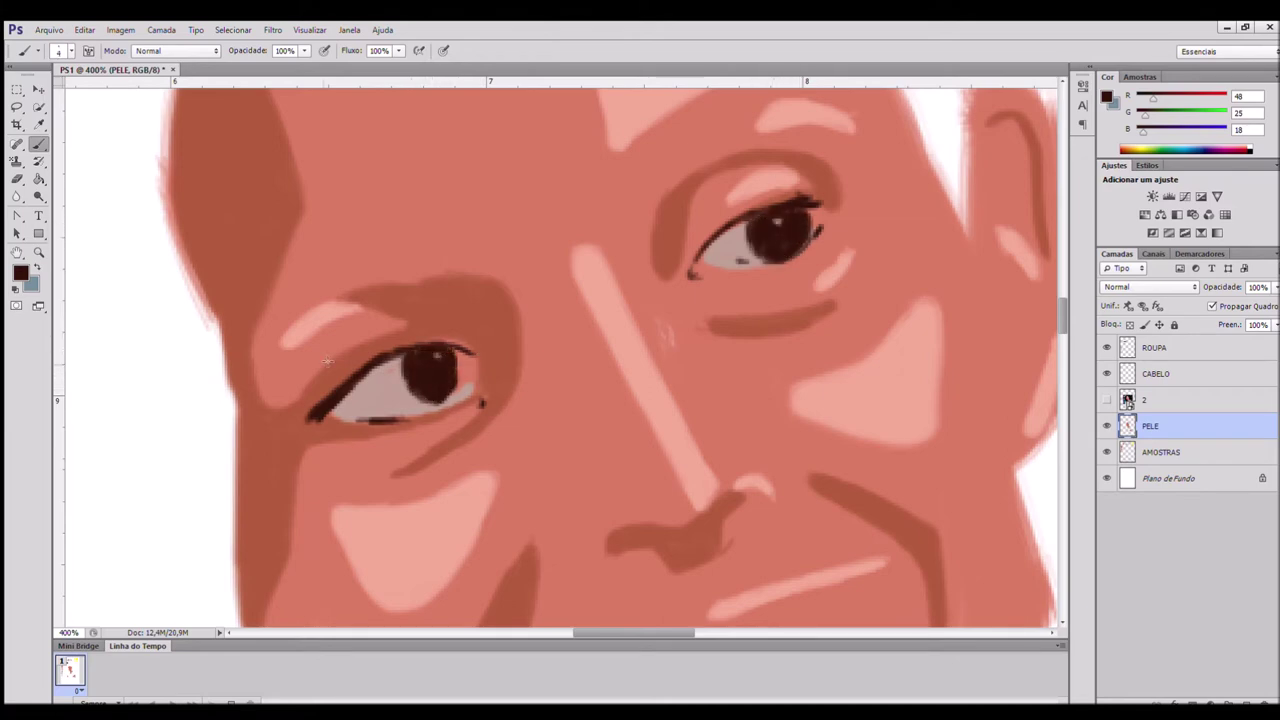
Step: Outline both eyebrows in dark brown with a size 2 brush, using the photo on layer 2 as reference
click(1107, 399)
scroll(348, 371, left, 3)
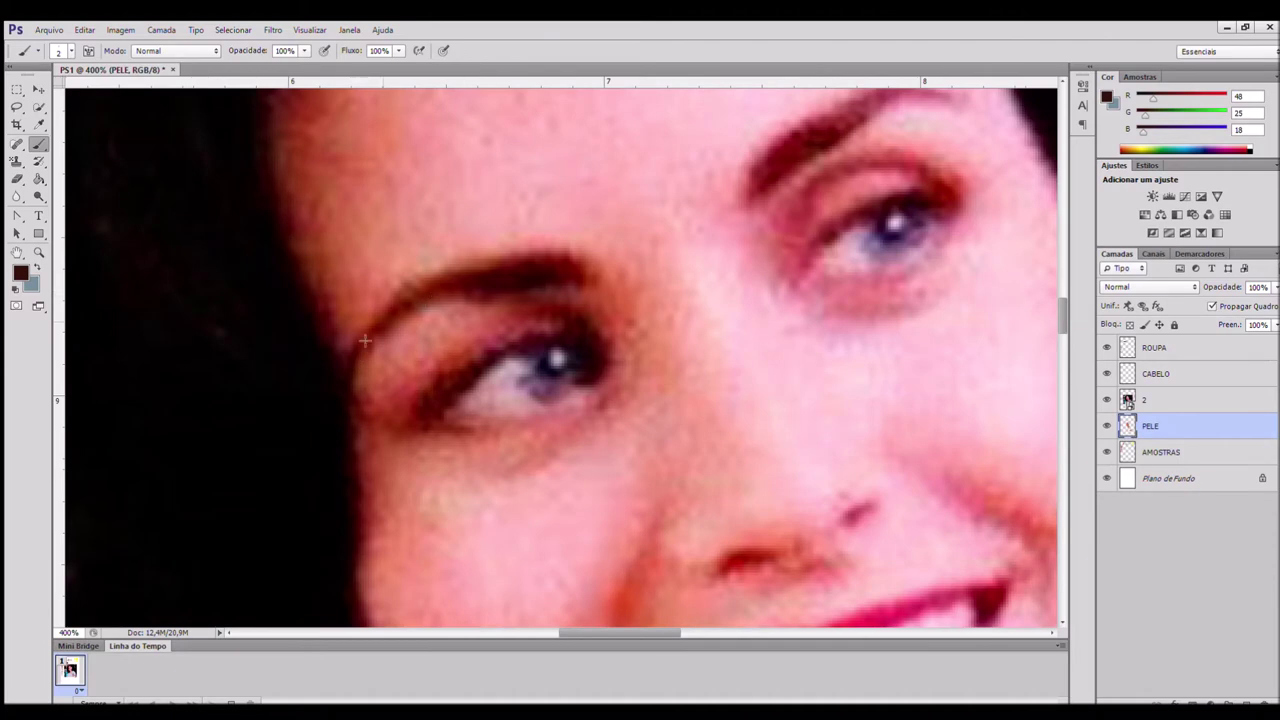
drag(800, 180, 629, 352)
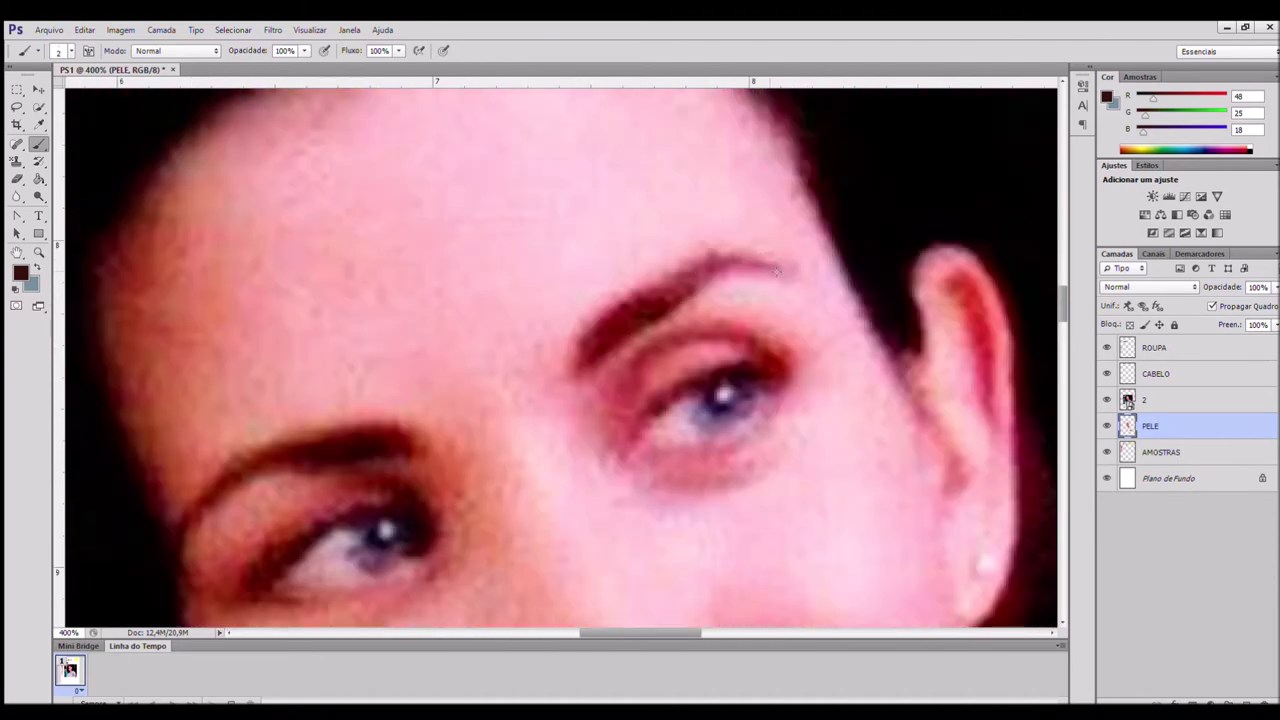
click(1107, 399)
Step: Fill both eyebrows in solid dark brown, tapering them toward their outer ends
mouse_move(602, 338)
mouse_down()
mouse_move(720, 264)
mouse_move(596, 340)
mouse_move(682, 286)
mouse_up()
scroll(620, 325, down, 3)
scroll(560, 365, left, 8)
mouse_move(514, 414)
mouse_down()
mouse_move(552, 372)
mouse_move(620, 346)
mouse_move(718, 330)
mouse_move(726, 340)
mouse_up()
key(ctrl+minus)
drag(598, 329, 321, 328)
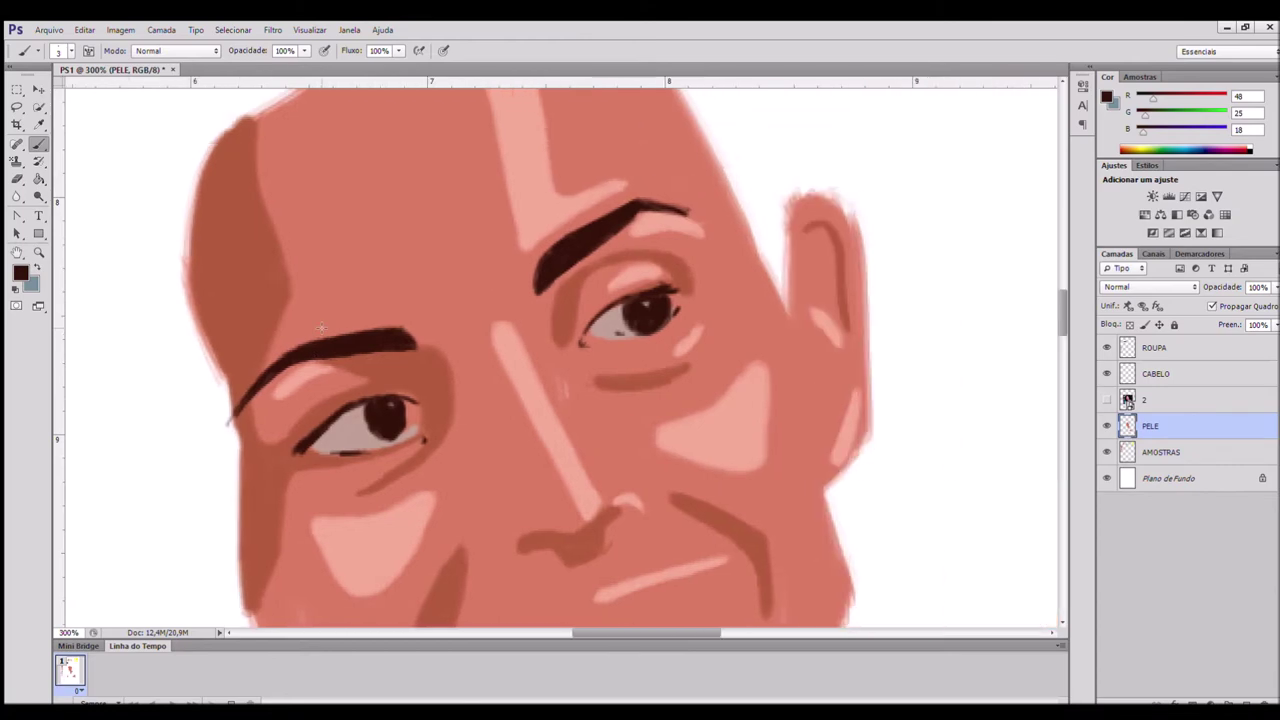
Step: Trace the nostrils, nose wings, smile creases and inner ear line in dark brown over the photo on layer 2
click(1107, 400)
scroll(608, 389, down, 4)
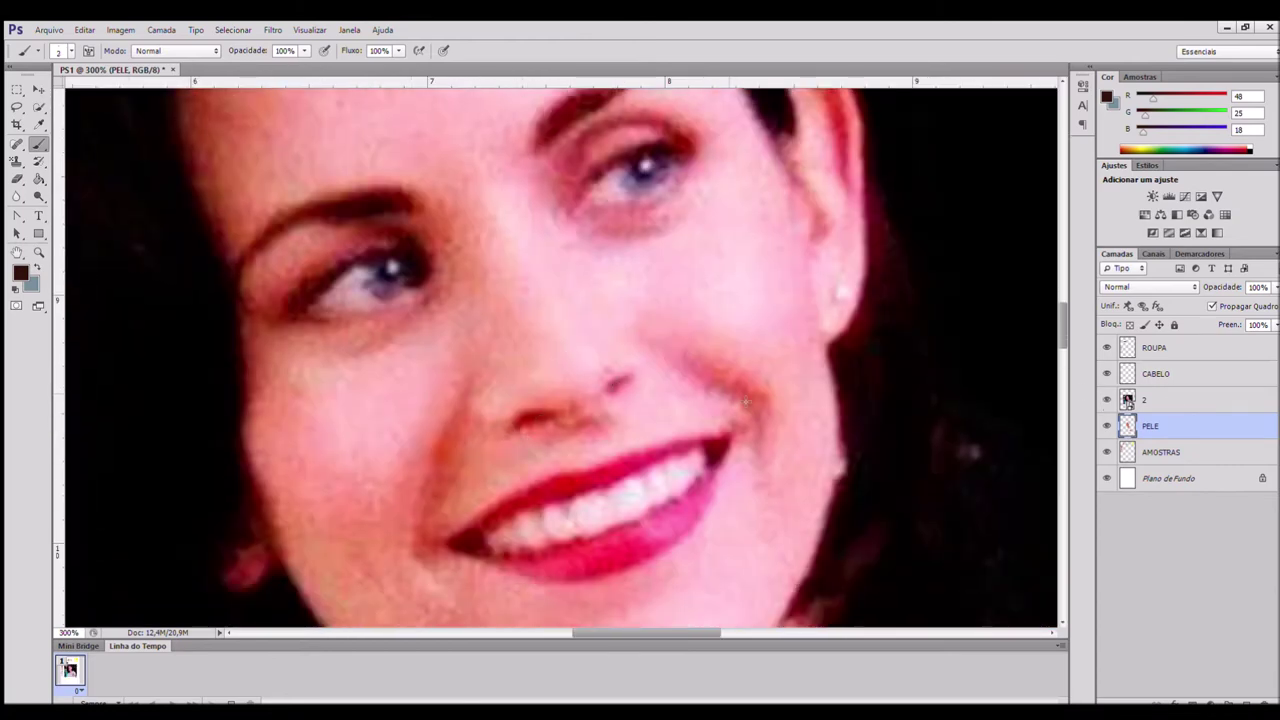
scroll(642, 390, up, 4)
click(1107, 400)
Step: Sample the red lip swatch and outline the upper and lower lips over the photo with a size 2 brush
scroll(613, 431, down, 5)
key(ctrl+minus)
key(ctrl+minus)
key(ctrl+minus)
key(ctrl+minus)
key(ctrl+minus)
alt+click(441, 185)
key(ctrl+plus)
key(ctrl+plus)
key(ctrl+plus)
key(ctrl+plus)
key(ctrl+plus)
scroll(560, 400, down, 5)
click(1107, 400)
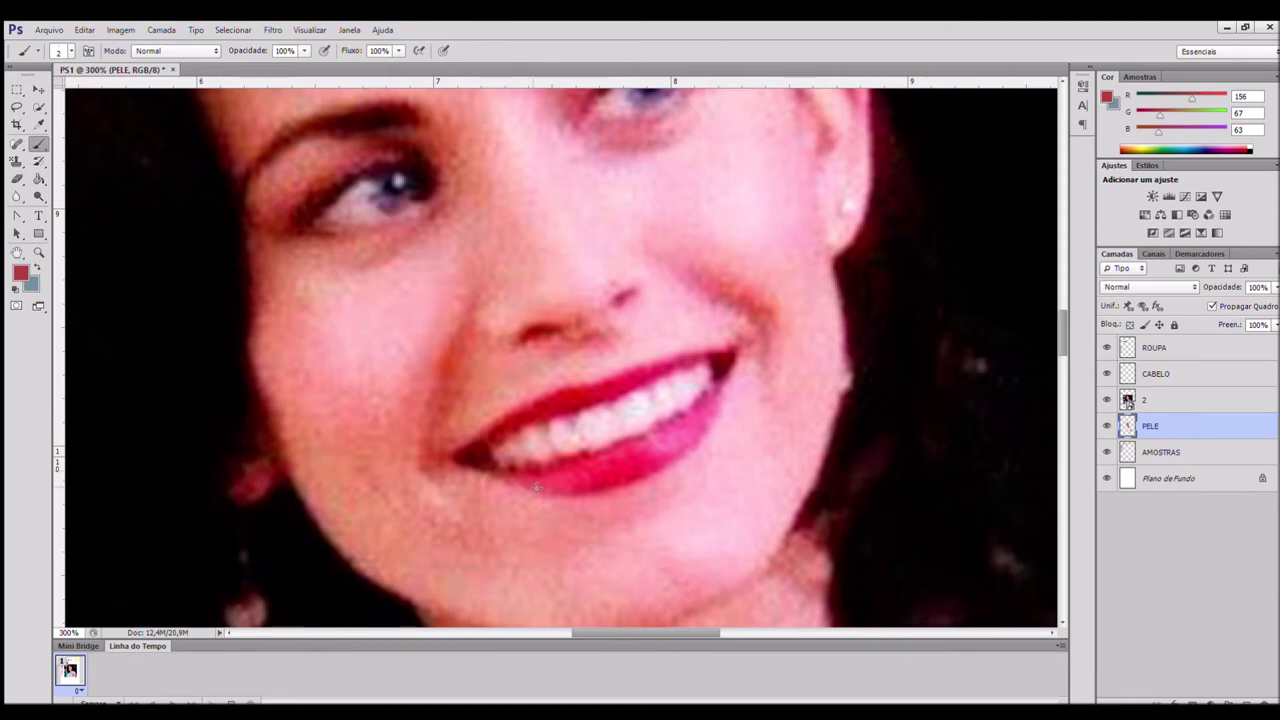
Step: Hide layer 2 and fill the upper and lower lips in red with a size 4 brush
click(1106, 399)
mouse_move(462, 455)
mouse_down()
mouse_move(655, 366)
mouse_move(738, 352)
mouse_up()
drag(658, 370, 544, 404)
drag(738, 352, 711, 362)
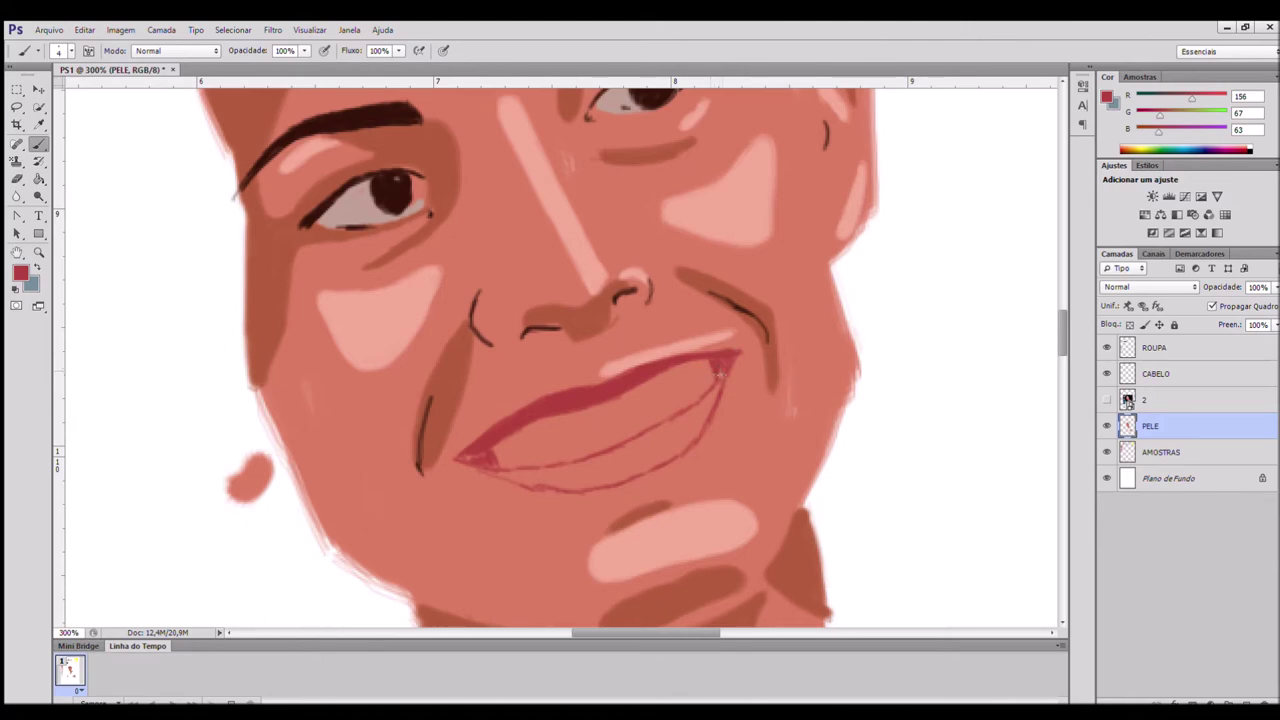
mouse_move(481, 458)
mouse_down()
mouse_move(555, 488)
mouse_move(700, 405)
mouse_move(652, 458)
mouse_move(684, 450)
mouse_move(570, 485)
mouse_move(640, 465)
mouse_move(666, 440)
mouse_move(560, 480)
mouse_move(685, 441)
mouse_up()
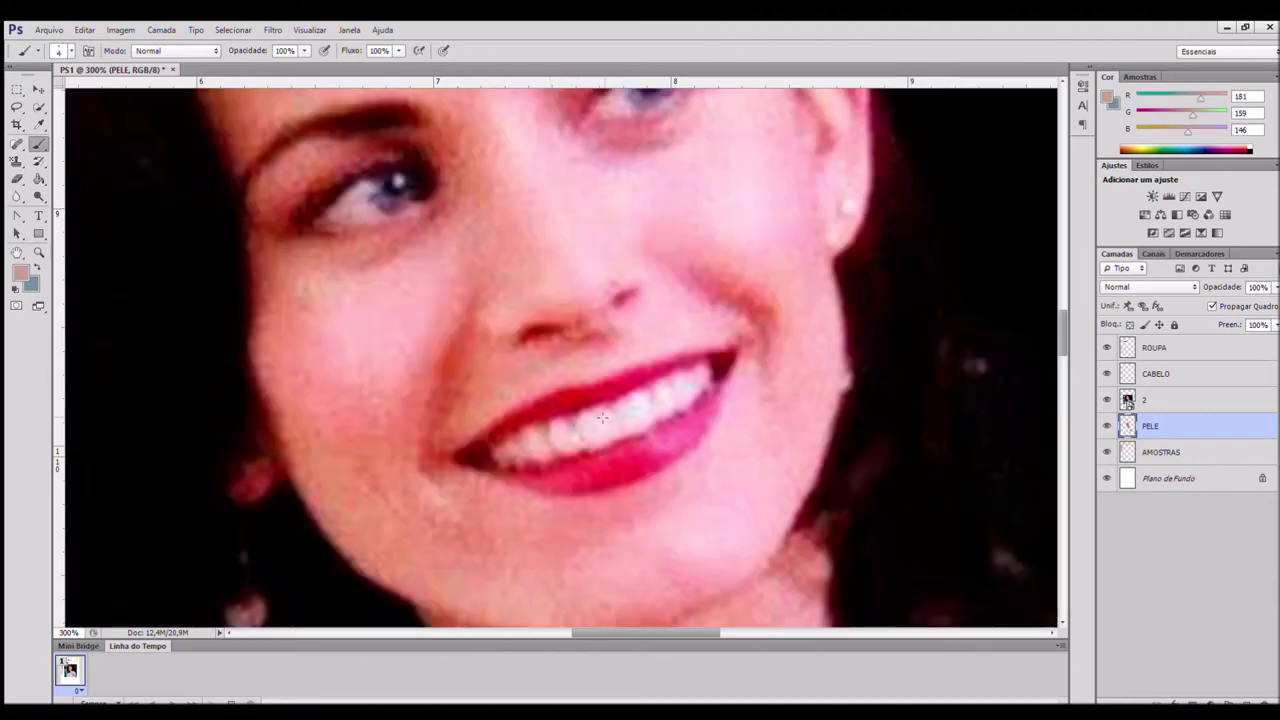
Step: Fill the teeth in greyish beige, checking against layer 2, and tidy the lower lip's inner edge in red
click(1107, 400)
mouse_move(678, 397)
mouse_down()
mouse_move(512, 455)
mouse_move(715, 362)
mouse_up()
click(1108, 400)
click(1106, 399)
drag(568, 420, 500, 458)
alt+click(643, 444)
drag(634, 439, 512, 470)
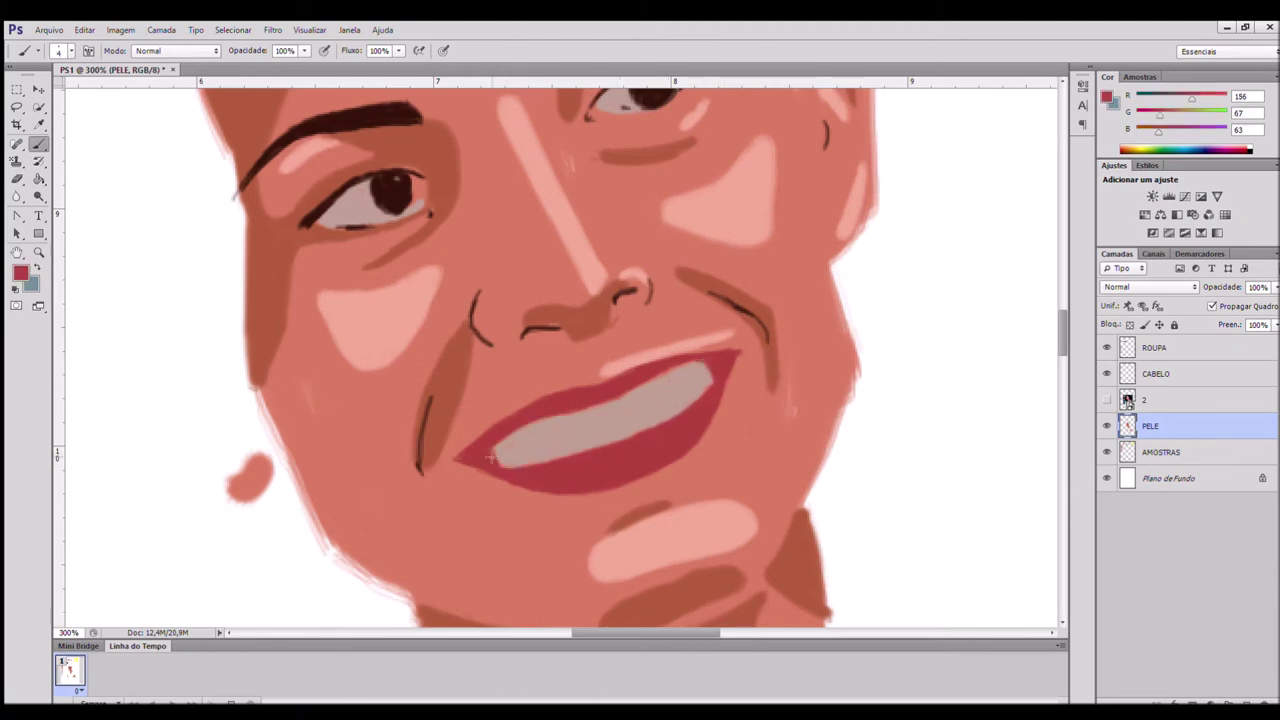
Step: Sample the eyebrow's dark brown and draw the lines between the lips and teeth with a size 2 brush
alt+click(391, 108)
key(bracketleft)
key(bracketleft)
click(1106, 399)
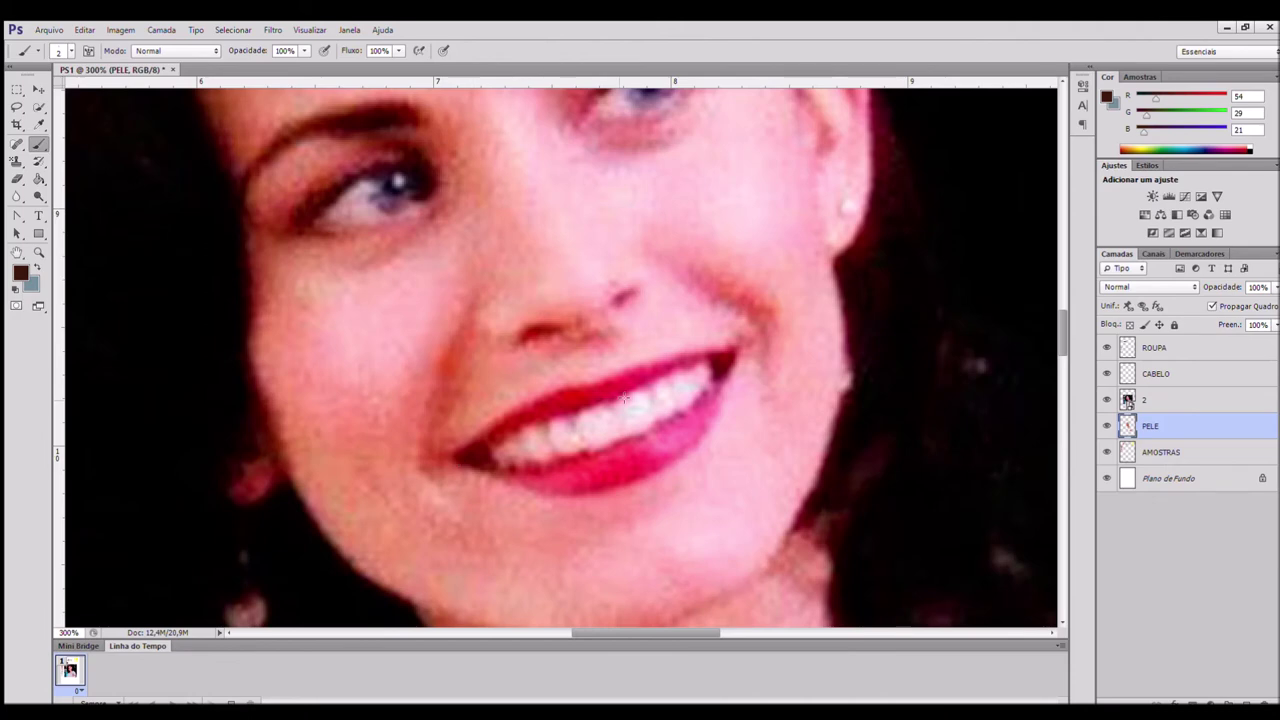
click(1106, 399)
mouse_move(497, 446)
mouse_down()
mouse_move(738, 352)
mouse_move(662, 420)
mouse_up()
drag(574, 451, 685, 406)
Step: Extend the dark line at the mouth corner and thin the lines around the teeth with the sampled lip red
key(ctrl+plus)
key(ctrl+plus)
key(ctrl+plus)
drag(836, 435, 877, 391)
alt+click(615, 527)
scroll(615, 527, down, 3)
alt+click(477, 372)
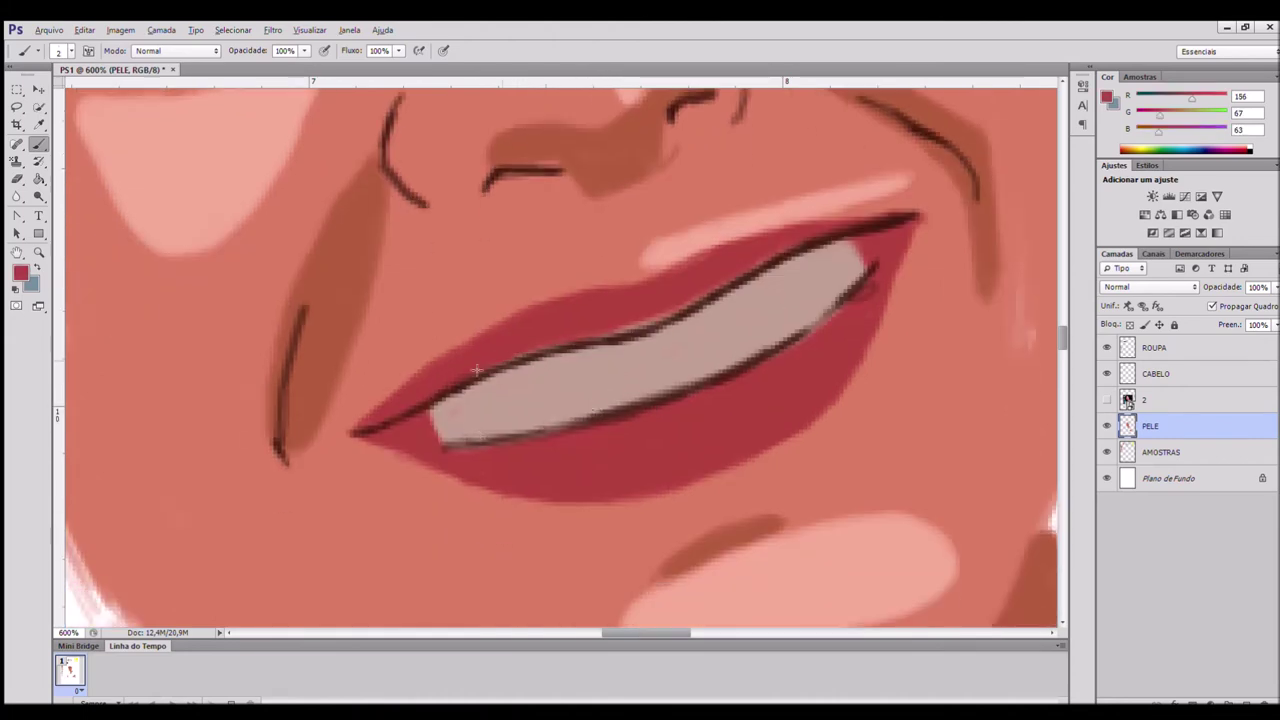
drag(710, 289, 622, 332)
drag(846, 315, 786, 346)
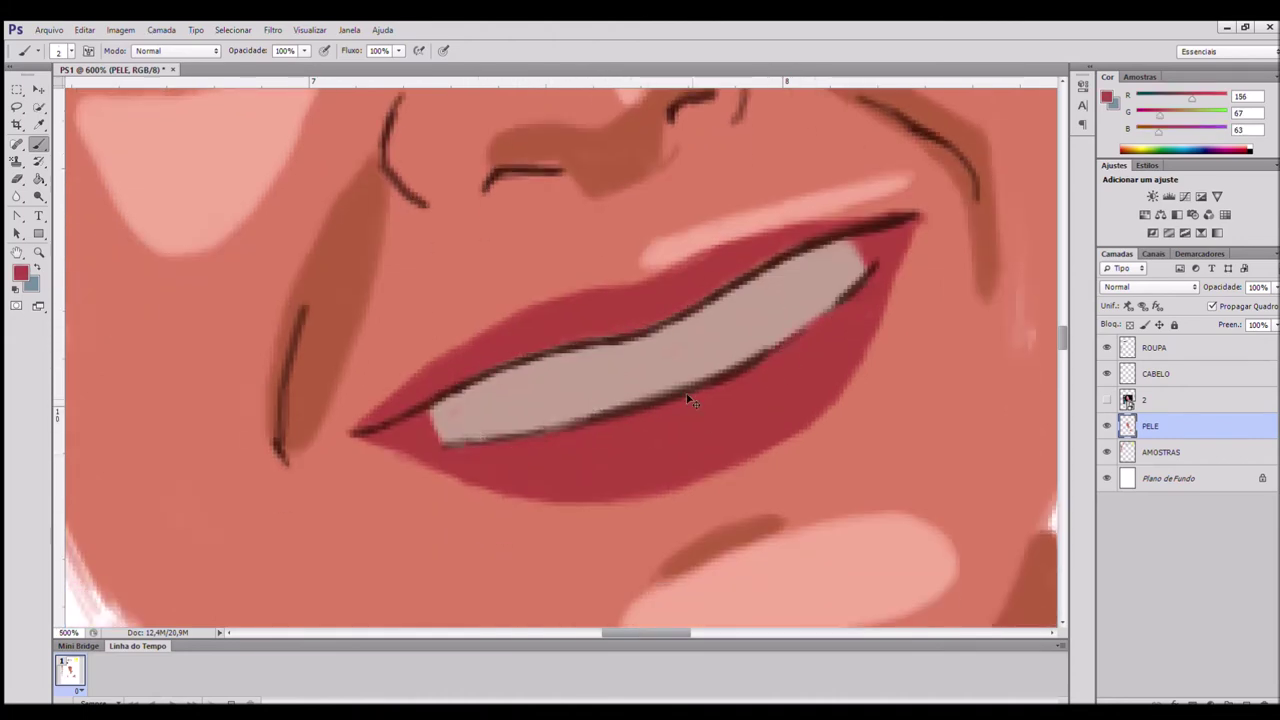
Step: Sample the eyebrow's dark brown and trace the jaw contour on the PELE layer, using layer 2 as reference
key(ctrl+minus)
key(ctrl+minus)
key(ctrl+minus)
key(ctrl+minus)
key(ctrl+minus)
key(ctrl+minus)
key(ctrl+plus)
alt+click(512, 257)
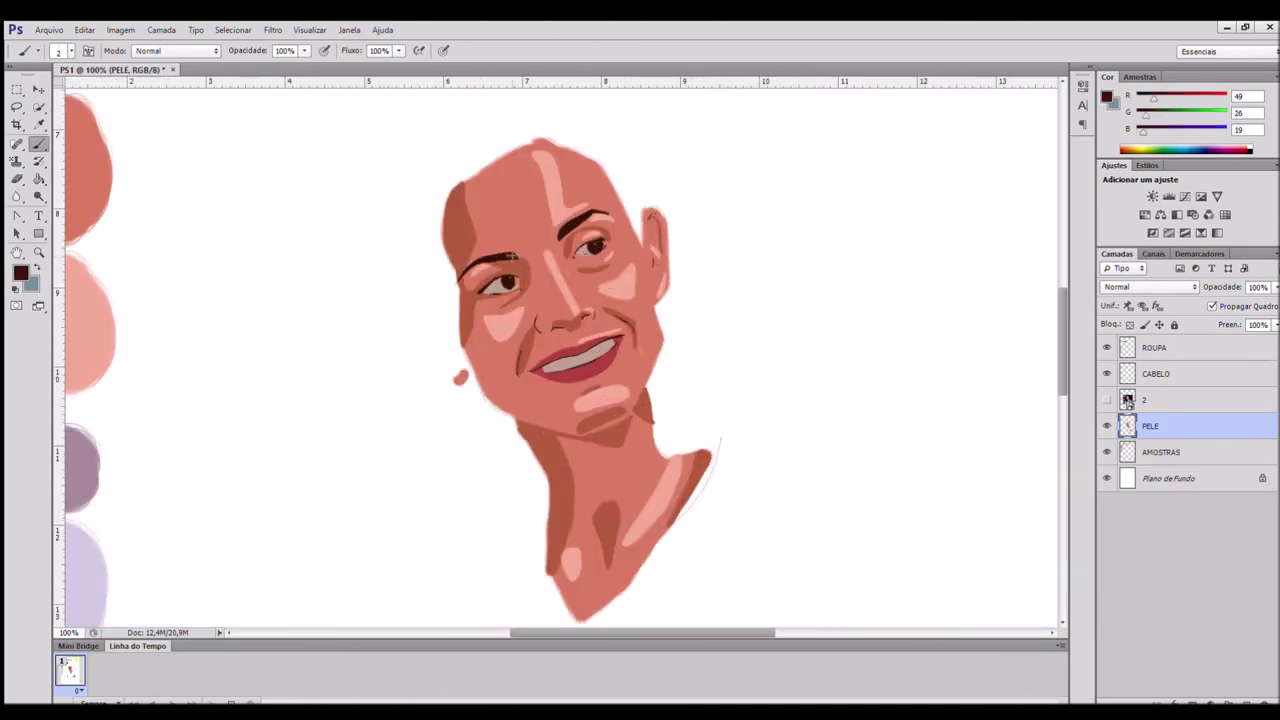
click(1180, 406)
click(1107, 400)
click(1160, 427)
key(ctrl+plus)
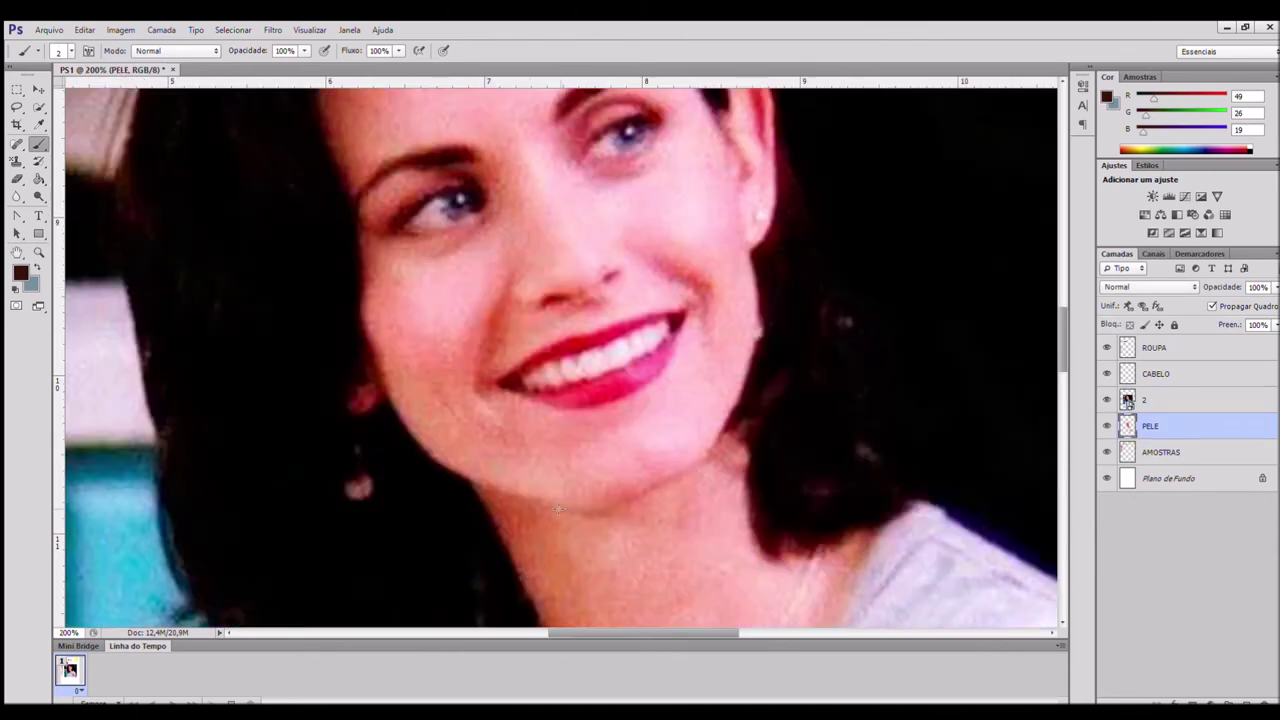
click(1107, 400)
Step: Refine the dark contour along the chin and jaw, comparing it with the photo on layer 2
key(ctrl+plus)
key(ctrl+plus)
scroll(793, 493, down, 5)
drag(850, 297, 877, 240)
drag(631, 403, 780, 337)
mouse_move(702, 374)
mouse_down()
mouse_move(600, 401)
mouse_move(459, 364)
mouse_move(675, 381)
mouse_up()
click(1107, 400)
click(1107, 400)
Step: Sample the skin colour beside the chin and repaint the area along the chin contour with a larger brush
alt+click(749, 400)
key(bracketright)
key(bracketright)
key(bracketright)
key(bracketright)
key(ctrl+minus)
key(ctrl+minus)
key(ctrl+plus)
key(ctrl+plus)
drag(725, 360, 857, 310)
drag(654, 413, 784, 447)
Step: Sample the dark brown again and draw the contour beside the jaw and neck with a smaller brush
key(ctrl+minus)
key(ctrl+minus)
key(ctrl+minus)
alt+click(597, 151)
key(ctrl+plus)
key(ctrl+plus)
key(ctrl+plus)
key(bracketleft)
key(bracketleft)
key(bracketleft)
key(bracketleft)
mouse_move(814, 315)
mouse_down()
mouse_move(706, 323)
mouse_move(702, 528)
mouse_up()
Step: Redraw the short dark chin stroke and clean up its end with colours sampled beside it
drag(570, 381, 637, 354)
key(ctrl+z)
drag(531, 391, 641, 352)
mouse_move(640, 353)
mouse_down()
mouse_move(503, 393)
mouse_move(643, 346)
mouse_up()
alt+click(539, 386)
alt+click(570, 399)
drag(544, 394, 515, 395)
Step: Move layer 2 above ROUPA, activate the CABELO layer and sample the darkest brown swatch
key(ctrl+minus)
key(ctrl+minus)
key(ctrl+minus)
key(ctrl+minus)
key(ctrl+minus)
drag(1178, 400, 1181, 337)
click(1178, 400)
alt+click(420, 142)
Step: Outline the hair on the CABELO layer with a size 4 brush over the photo, and hide layer 2
click(1106, 347)
key(ctrl+plus)
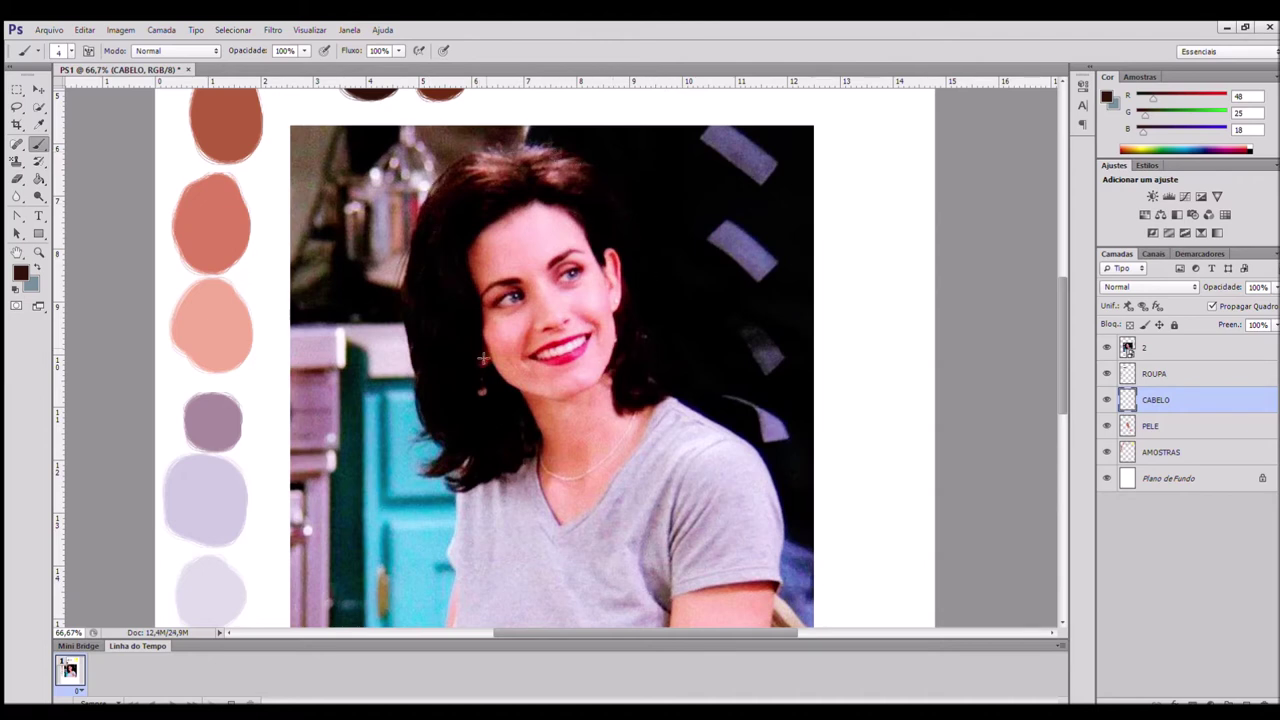
click(1107, 347)
Step: Fill the main hair areas on both sides of the face in dark brown with a size 35 brush
mouse_move(440, 240)
mouse_down()
mouse_move(525, 185)
mouse_move(455, 280)
mouse_move(480, 350)
mouse_move(465, 405)
mouse_up()
mouse_move(520, 165)
mouse_down()
mouse_move(455, 375)
mouse_move(445, 185)
mouse_move(413, 282)
mouse_move(440, 389)
mouse_up()
drag(472, 400, 515, 397)
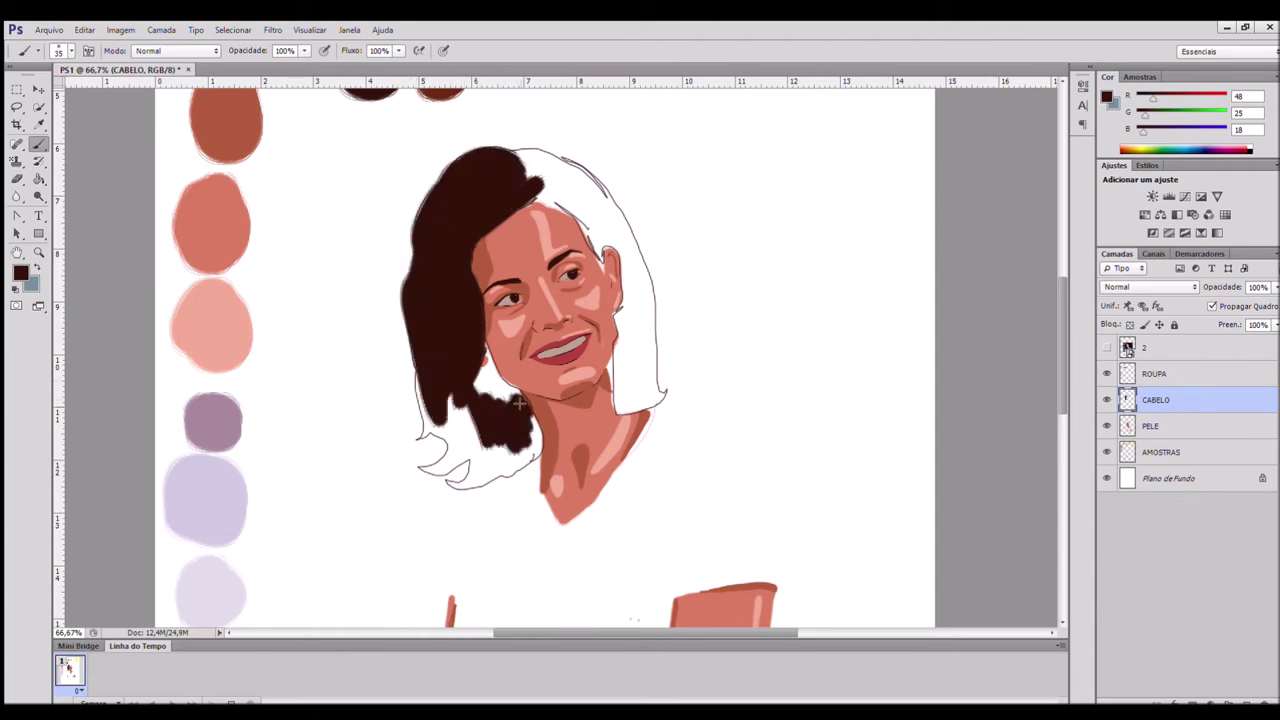
mouse_move(533, 456)
mouse_down()
mouse_move(488, 464)
mouse_move(460, 405)
mouse_up()
mouse_move(540, 190)
mouse_down()
mouse_move(589, 230)
mouse_move(528, 157)
mouse_move(608, 213)
mouse_move(638, 290)
mouse_move(625, 345)
mouse_up()
Step: Erase the dark brown hair colour that overlaps the ear
scroll(600, 358, up, 2)
click(17, 179)
drag(657, 288, 644, 348)
Step: Fill the remaining gaps along the hair's outline and around the face in dark brown
click(38, 144)
mouse_move(690, 265)
mouse_down()
mouse_move(677, 333)
mouse_move(740, 500)
mouse_move(734, 303)
mouse_move(676, 281)
mouse_up()
mouse_move(778, 424)
mouse_down()
mouse_move(766, 504)
mouse_move(752, 455)
mouse_up()
scroll(740, 448, up, 3)
mouse_move(671, 381)
mouse_down()
mouse_move(648, 399)
mouse_move(715, 320)
mouse_up()
scroll(700, 330, up, 3)
mouse_move(600, 265)
mouse_down()
mouse_move(612, 360)
mouse_move(621, 282)
mouse_move(695, 430)
mouse_move(655, 230)
mouse_move(607, 280)
mouse_up()
Step: Clean the hair edge around the ear with a size 5 eraser, checking it against the photo on layer 2
key(e)
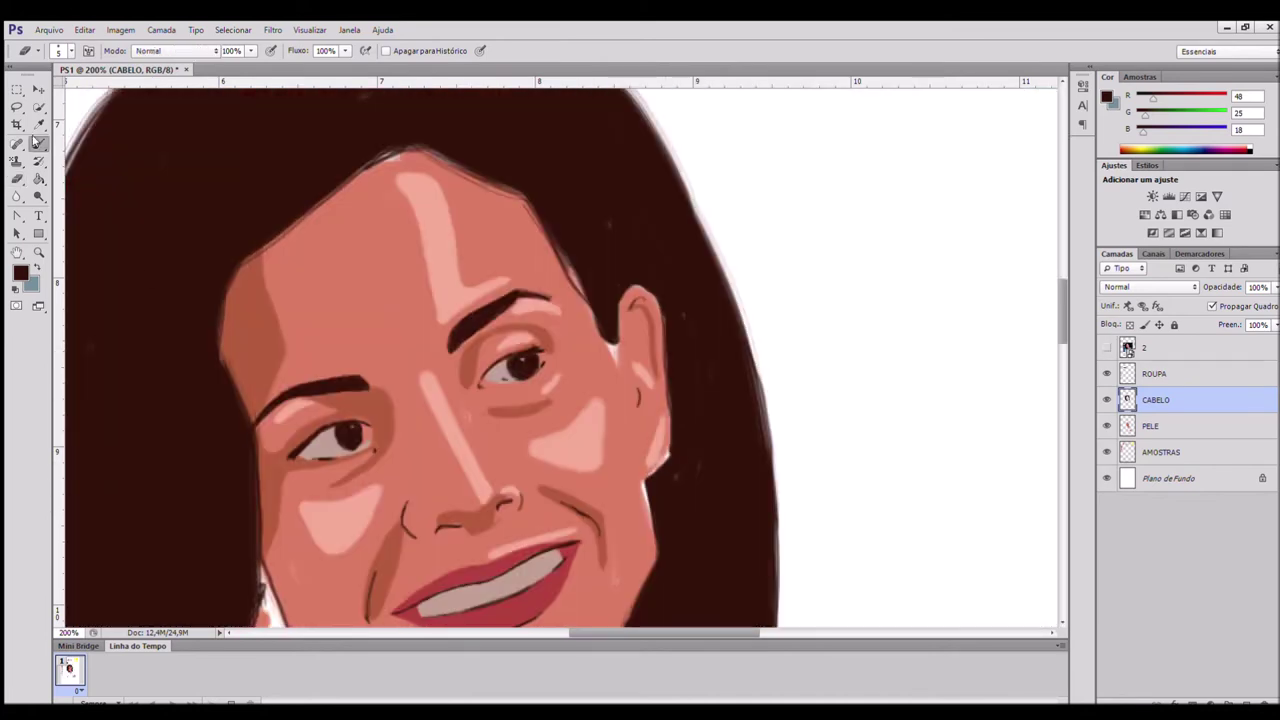
drag(660, 465, 660, 220)
click(1107, 346)
click(1107, 347)
drag(625, 398, 641, 338)
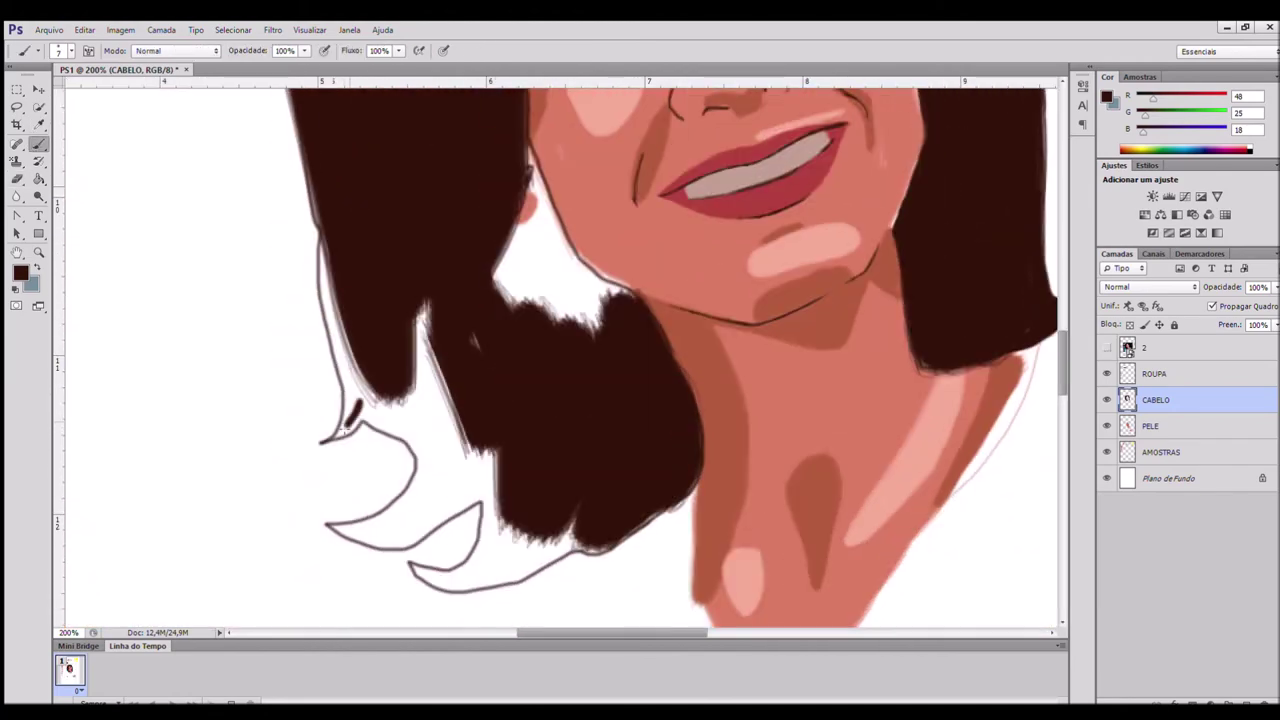
Step: Paint the curled hair tips beside the neck in dark brown on the CABELO layer with a size 7 brush
drag(345, 430, 324, 441)
drag(349, 383, 362, 412)
mouse_move(330, 525)
mouse_down()
mouse_move(404, 521)
mouse_move(345, 532)
mouse_move(401, 542)
mouse_up()
mouse_move(346, 388)
mouse_down()
mouse_move(327, 253)
mouse_move(349, 364)
mouse_up()
scroll(400, 400, down, 5)
mouse_move(412, 330)
mouse_down()
mouse_move(516, 344)
mouse_move(578, 305)
mouse_up()
mouse_move(545, 325)
mouse_down()
mouse_move(456, 338)
mouse_move(486, 250)
mouse_up()
mouse_move(486, 250)
mouse_down()
mouse_move(509, 295)
mouse_move(570, 312)
mouse_move(668, 274)
mouse_up()
Step: Fill the remaining gaps along the hair's contour in dark brown, undoing one stray stroke
scroll(600, 300, up, 2)
drag(402, 420, 482, 370)
mouse_move(482, 370)
mouse_down()
mouse_move(416, 376)
mouse_move(456, 292)
mouse_up()
scroll(420, 400, up, 2)
mouse_move(403, 388)
mouse_down()
mouse_move(391, 418)
mouse_move(433, 458)
mouse_move(390, 406)
mouse_up()
mouse_move(412, 430)
mouse_down()
mouse_move(360, 368)
mouse_move(396, 402)
mouse_up()
mouse_move(526, 122)
mouse_down()
mouse_move(539, 172)
mouse_move(549, 218)
mouse_up()
mouse_move(542, 168)
mouse_down()
mouse_move(519, 216)
mouse_move(539, 162)
mouse_move(558, 220)
mouse_move(605, 258)
mouse_move(510, 214)
mouse_move(556, 238)
mouse_up()
key(ctrl+z)
mouse_move(498, 240)
mouse_down()
mouse_move(550, 236)
mouse_move(520, 380)
mouse_move(521, 228)
mouse_move(602, 292)
mouse_up()
drag(424, 286, 430, 312)
Step: Fill the open areas inside the hair strands in dark brown with a size 13 brush
key(bracketright)
key(bracketright)
key(bracketright)
key(bracketright)
key(bracketright)
key(bracketright)
drag(452, 388, 364, 360)
drag(364, 360, 431, 340)
Step: Show the reference photo on layer 2 and move the ROUPA layer below CABELO
key(ctrl+minus)
key(ctrl+minus)
key(ctrl+minus)
key(ctrl+minus)
key(ctrl+plus)
click(1150, 373)
click(1145, 347)
click(1107, 348)
click(1186, 375)
drag(1186, 375, 1184, 410)
Step: Outline the T-shirt on ROUPA in light lilac with a size 13 brush, hiding the photo to close the lower edge
key(ctrl+plus)
scroll(468, 379, down, 3)
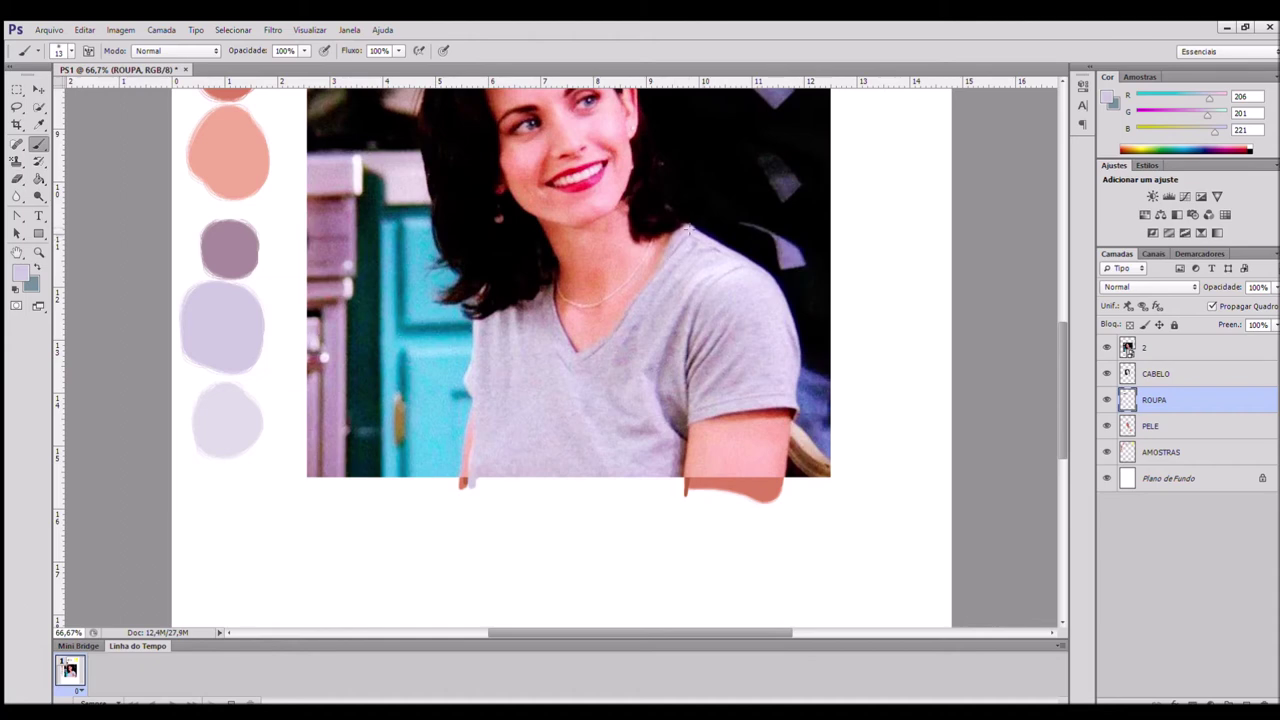
click(1106, 347)
drag(507, 490, 678, 488)
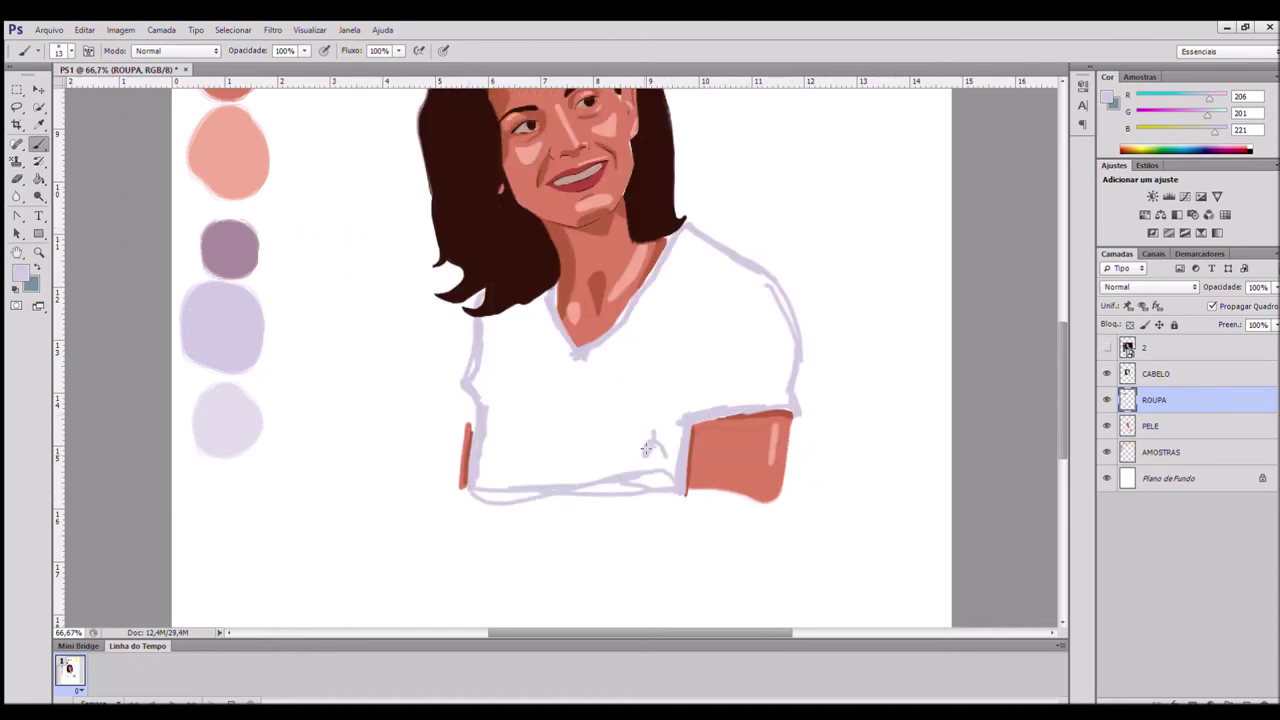
Step: Fill the whole T-shirt outline with light lilac, enlarging the brush for the wide areas
key(ctrl+plus)
key(ctrl+plus)
scroll(640, 300, up, 4)
drag(880, 206, 640, 563)
drag(764, 443, 702, 500)
drag(540, 342, 545, 402)
key(bracketright)
key(bracketright)
key(bracketright)
drag(471, 440, 545, 530)
key(ctrl+minus)
scroll(545, 450, down, 2)
mouse_move(445, 402)
mouse_down()
mouse_move(453, 507)
mouse_move(650, 600)
mouse_move(480, 545)
mouse_move(740, 480)
mouse_move(859, 467)
mouse_move(760, 470)
mouse_move(885, 295)
mouse_move(700, 330)
mouse_move(810, 233)
mouse_move(700, 300)
mouse_move(665, 375)
mouse_move(870, 357)
mouse_move(763, 448)
mouse_move(600, 420)
mouse_move(545, 440)
mouse_up()
Step: Touch up the skin along the shirt's edges on the PELE layer with sampled skin tones
alt+click(800, 540)
click(1151, 426)
key(ctrl+plus)
key(ctrl+plus)
mouse_move(428, 365)
mouse_down()
mouse_move(440, 272)
mouse_move(459, 271)
mouse_move(450, 410)
mouse_up()
alt+click(425, 545)
drag(442, 412, 460, 258)
key(ctrl+minus)
key(ctrl+minus)
key(ctrl+minus)
drag(466, 206, 310, 318)
Step: Sample the mauve swatch and sketch the T-shirt's fold shadows with a size 11 brush, using the photo on layer 2 as reference
key(ctrl+minus)
alt+click(244, 305)
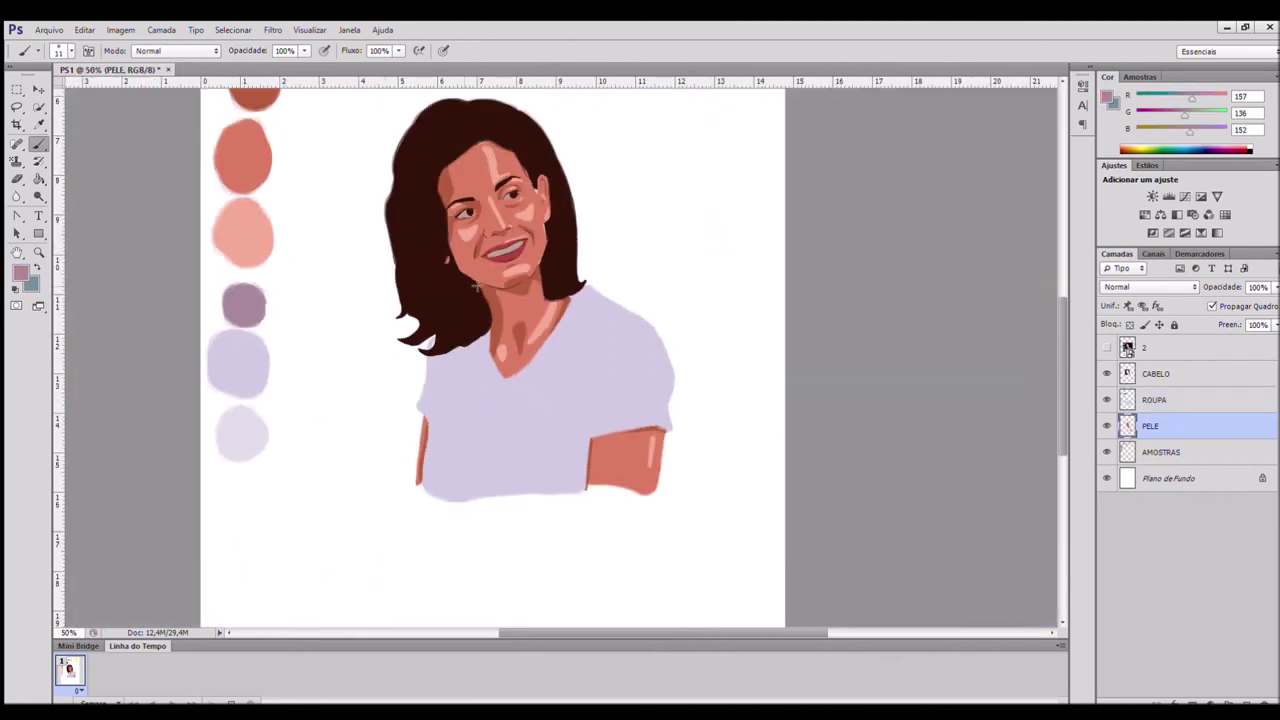
click(1106, 347)
key(ctrl+plus)
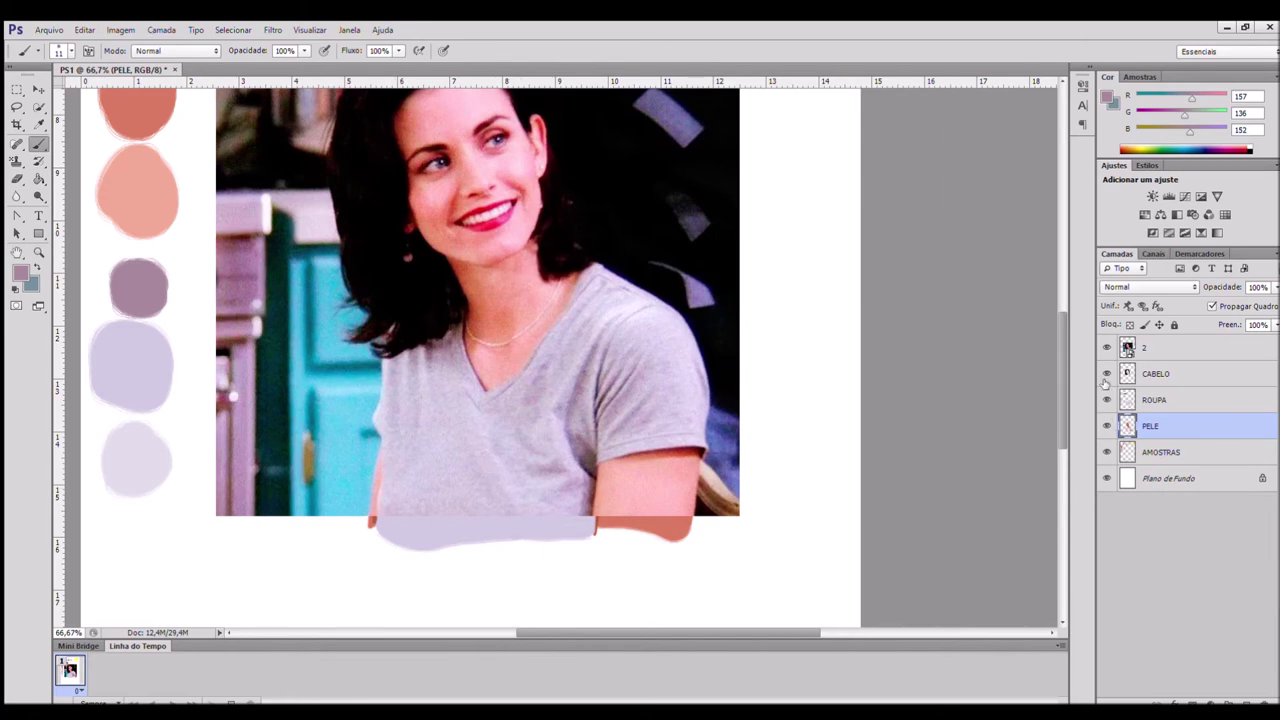
click(1106, 347)
Step: Hide ROUPA, lasso the mauve fold lines on the PELE layer and cut them to a new layer
click(1106, 399)
key(l)
key(ctrl+plus)
mouse_move(292, 213)
mouse_down()
mouse_move(608, 470)
mouse_move(580, 183)
mouse_up()
drag(458, 340, 302, 210)
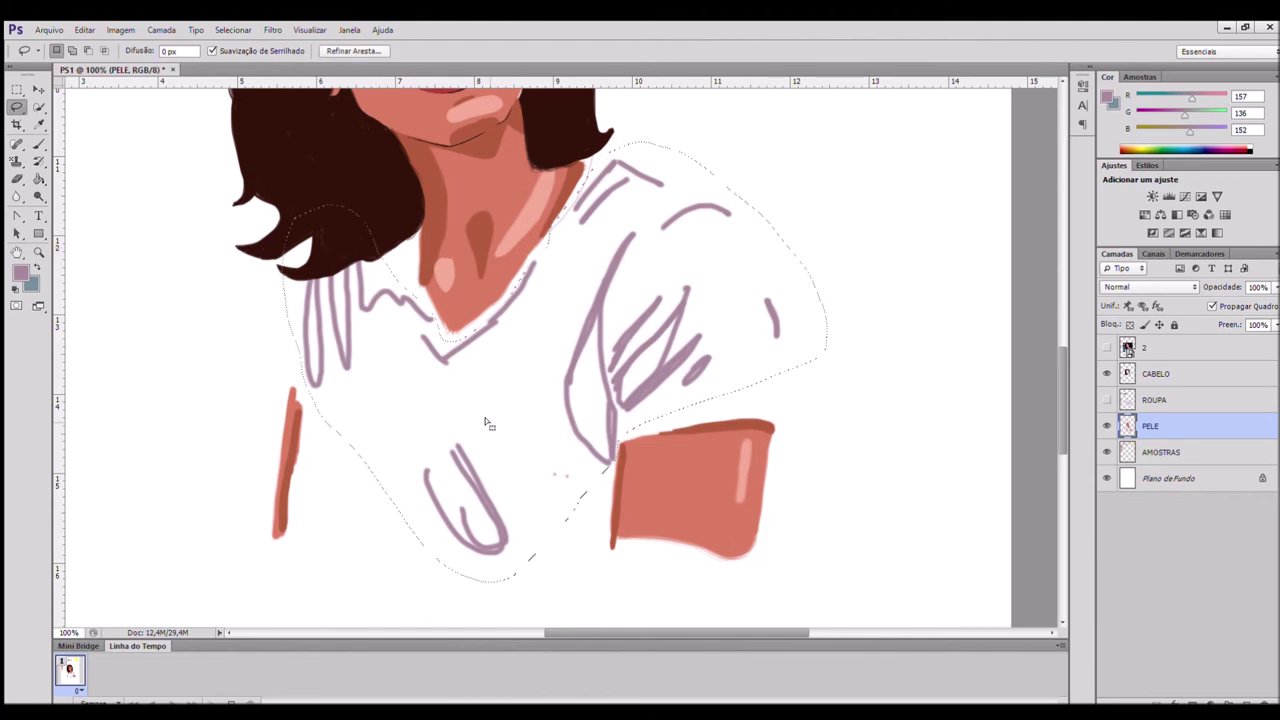
key(ctrl+shift+j)
Step: Erase leftover mauve marks from the PELE layer while Camada 1 is hidden, and show Camada 1 again
click(1151, 452)
key(e)
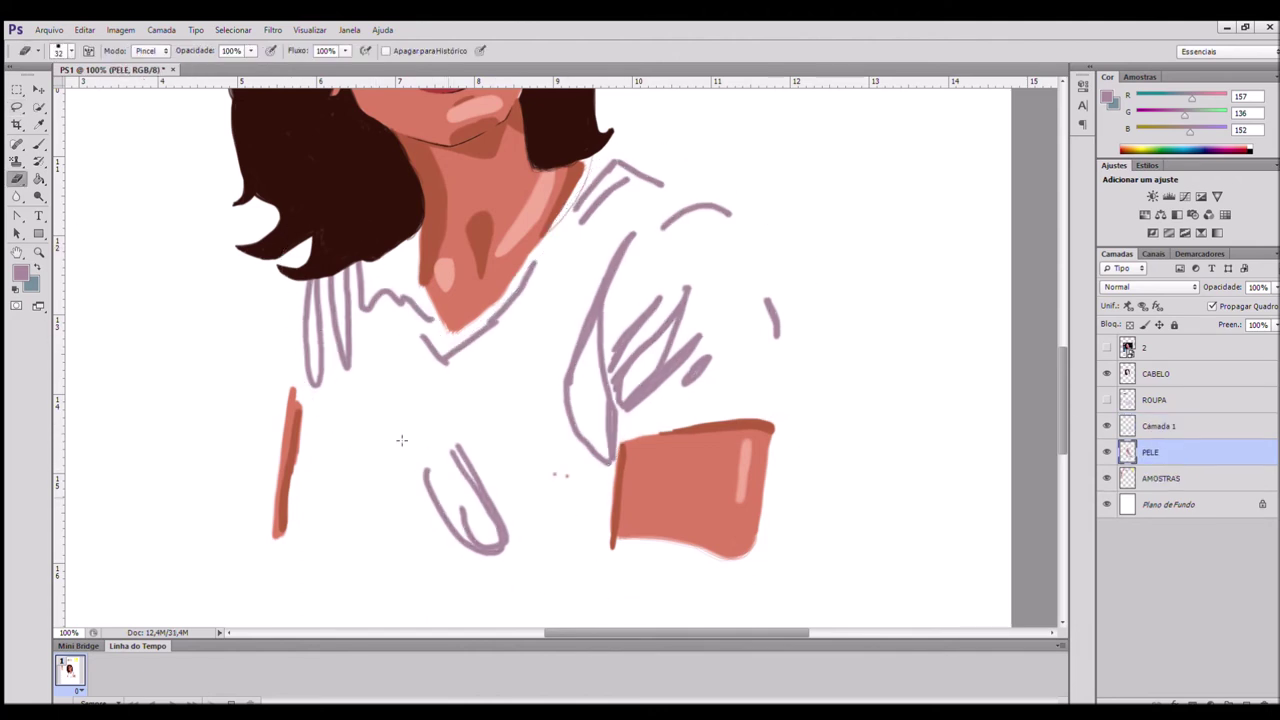
click(1106, 426)
mouse_move(314, 376)
mouse_down()
mouse_move(420, 332)
mouse_move(590, 194)
mouse_move(581, 361)
mouse_move(621, 409)
mouse_move(457, 563)
mouse_move(428, 472)
mouse_up()
key(b)
click(1106, 426)
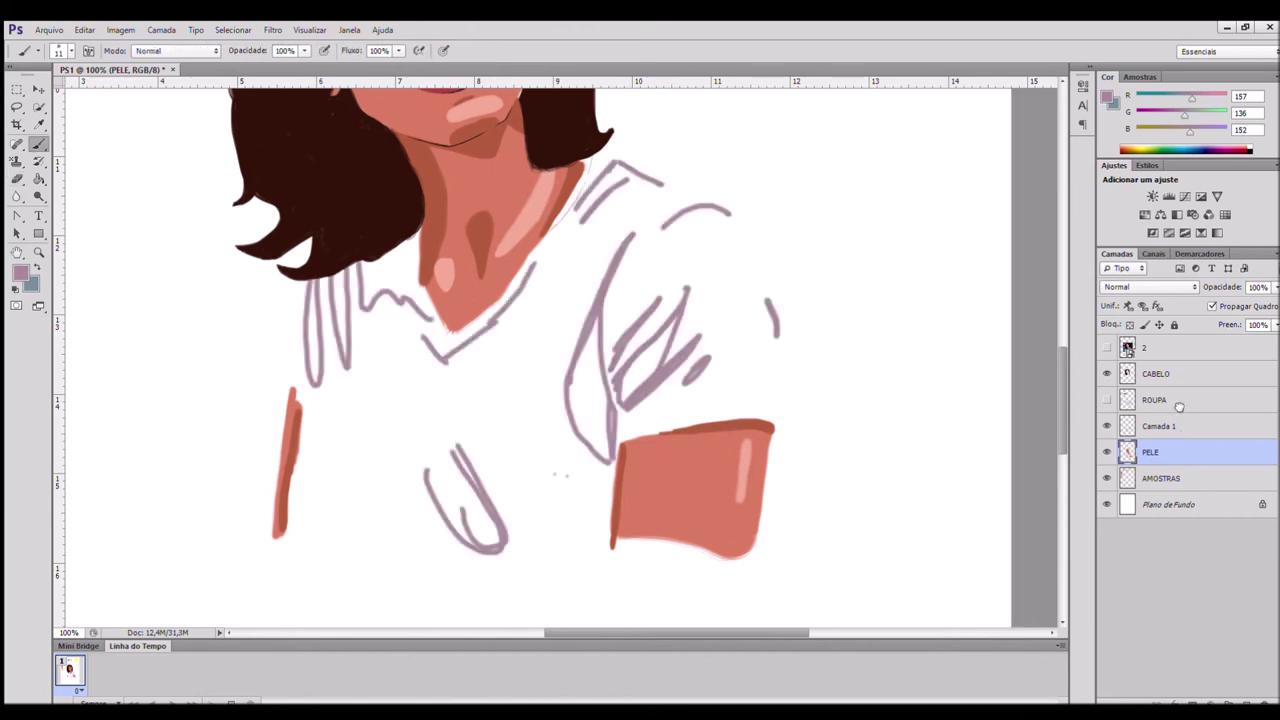
Step: Show the ROUPA layer, move Camada 1 above it and merge the two layers
click(1106, 400)
drag(1183, 428, 1183, 389)
click(1183, 426)
shift+click(1191, 402)
key(ctrl+e)
Step: Fill the armpit folds and the shadow between hair and neckline in mauve with a size 9 brush
key(ctrl+plus)
mouse_move(690, 440)
mouse_down()
mouse_move(777, 298)
mouse_move(692, 381)
mouse_move(657, 579)
mouse_move(590, 482)
mouse_move(689, 485)
mouse_move(602, 475)
mouse_move(646, 446)
mouse_move(614, 335)
mouse_move(664, 373)
mouse_up()
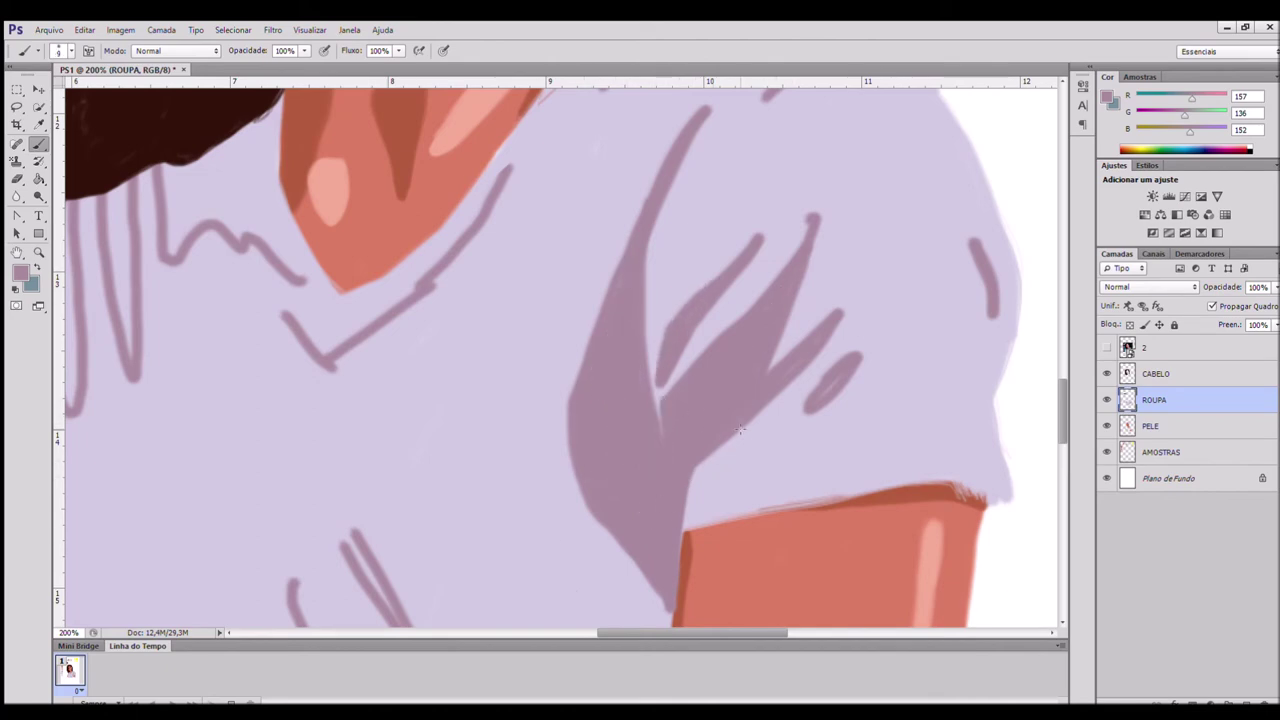
scroll(820, 386, up, 3)
scroll(820, 386, left, 8)
mouse_move(530, 278)
mouse_down()
mouse_move(534, 311)
mouse_move(535, 373)
mouse_move(561, 255)
mouse_move(625, 295)
mouse_move(681, 392)
mouse_move(637, 277)
mouse_move(632, 212)
mouse_move(634, 302)
mouse_move(683, 396)
mouse_move(578, 329)
mouse_move(626, 312)
mouse_move(591, 242)
mouse_up()
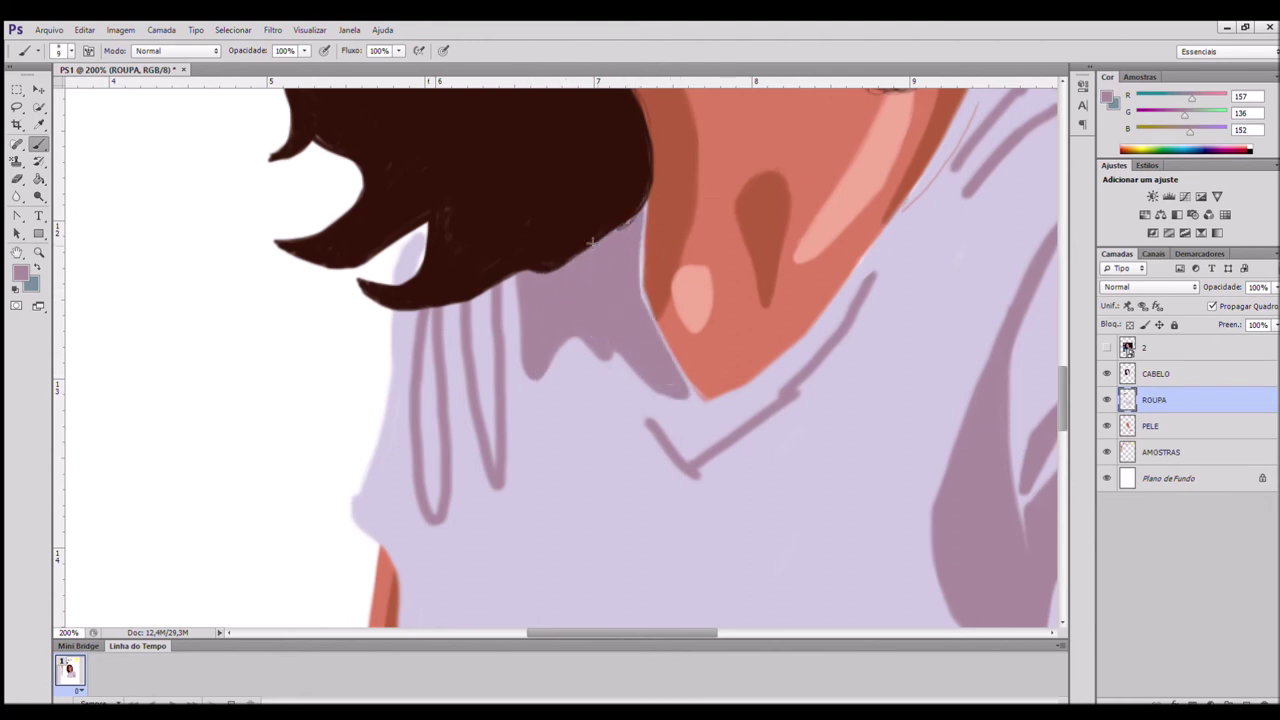
Step: Fill the long folds below the curled hair tips and the fold at the shirt's waist in mauve
scroll(591, 242, left, 3)
drag(592, 292, 608, 445)
mouse_move(544, 312)
mouse_down()
mouse_move(549, 508)
mouse_move(557, 356)
mouse_up()
scroll(551, 446, down, 14)
scroll(551, 446, up, 4)
scroll(551, 446, right, 4)
mouse_move(616, 252)
mouse_down()
mouse_move(672, 202)
mouse_move(655, 360)
mouse_move(624, 285)
mouse_move(740, 350)
mouse_move(740, 413)
mouse_move(676, 218)
mouse_move(645, 285)
mouse_up()
Step: Thin the mauve shoulder and neckline fold lines with sampled lilac at brush size 8, and erase the stray lilac on the arm
key(ctrl+minus)
key(ctrl+minus)
scroll(691, 286, up, 8)
key(ctrl+plus)
key(ctrl+plus)
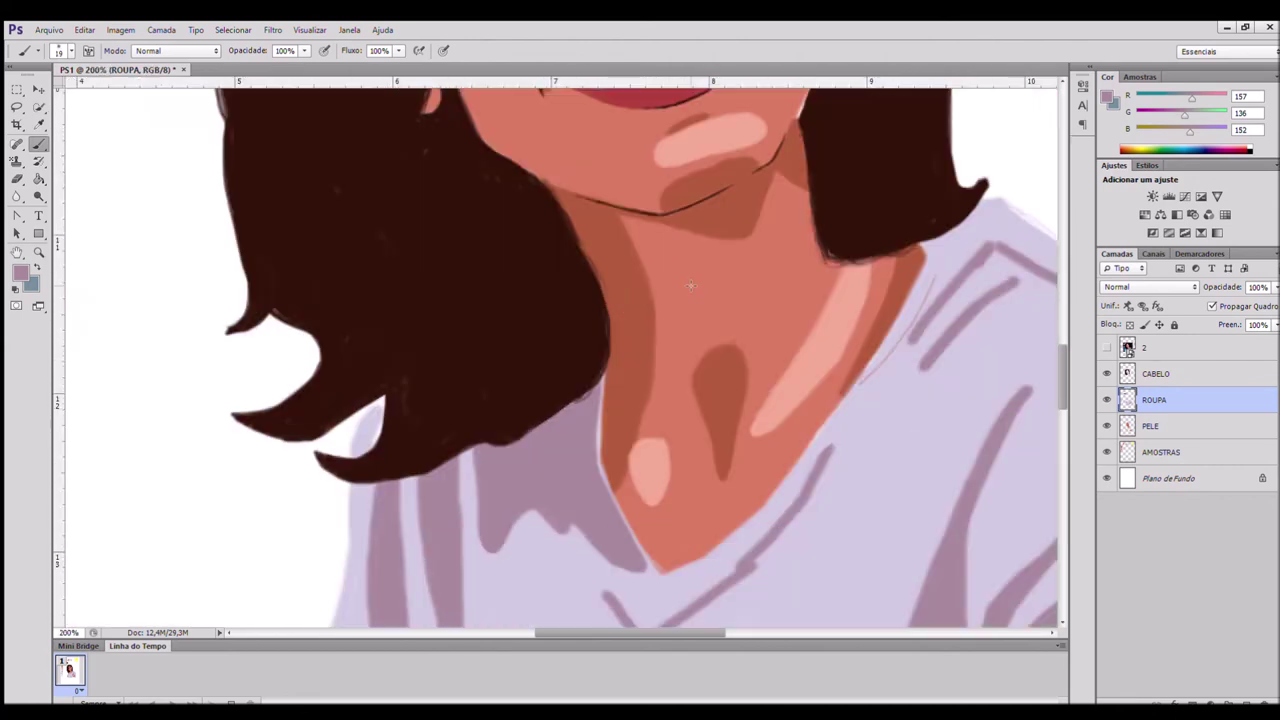
scroll(690, 285, right, 3)
alt+click(684, 443)
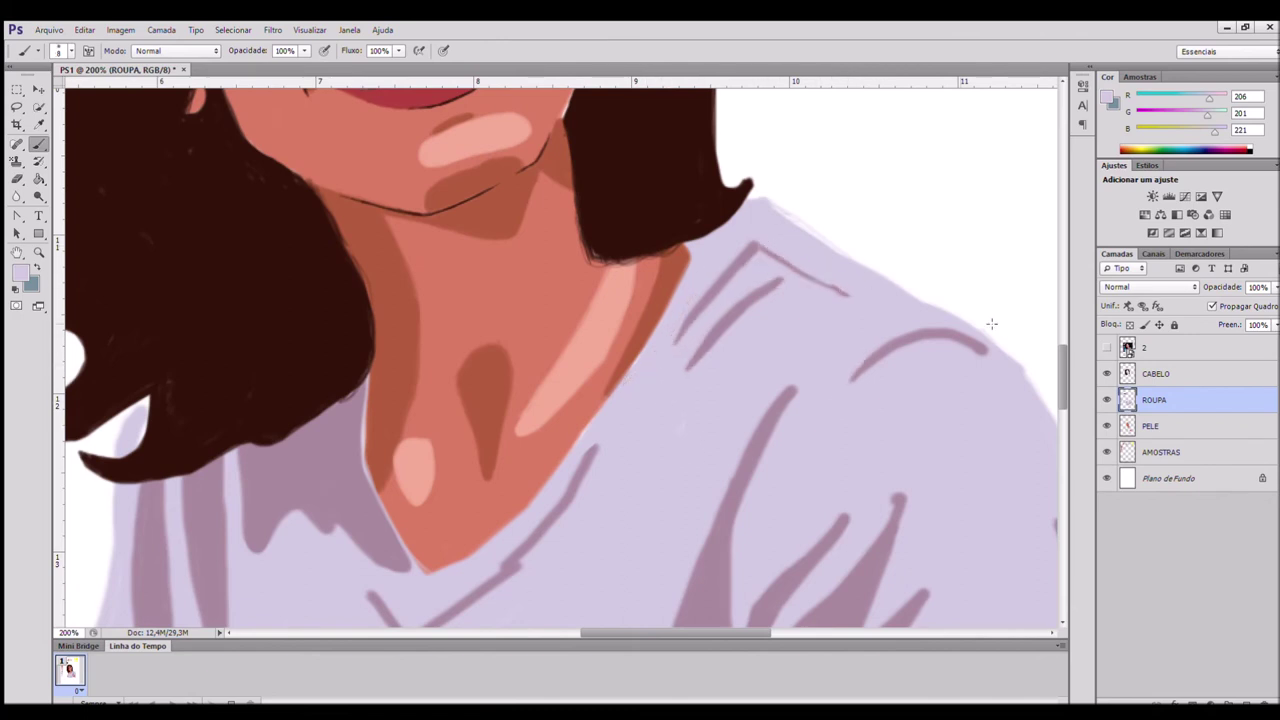
scroll(958, 344, down, 3)
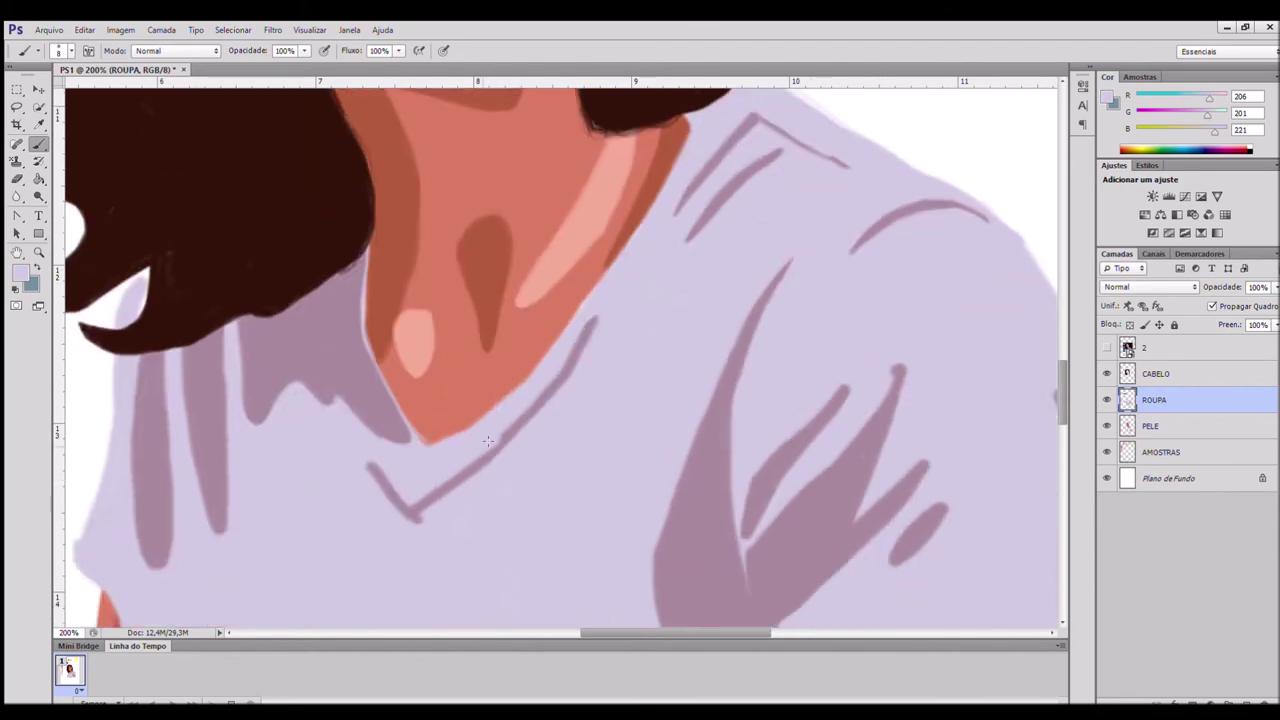
scroll(583, 378, down, 2)
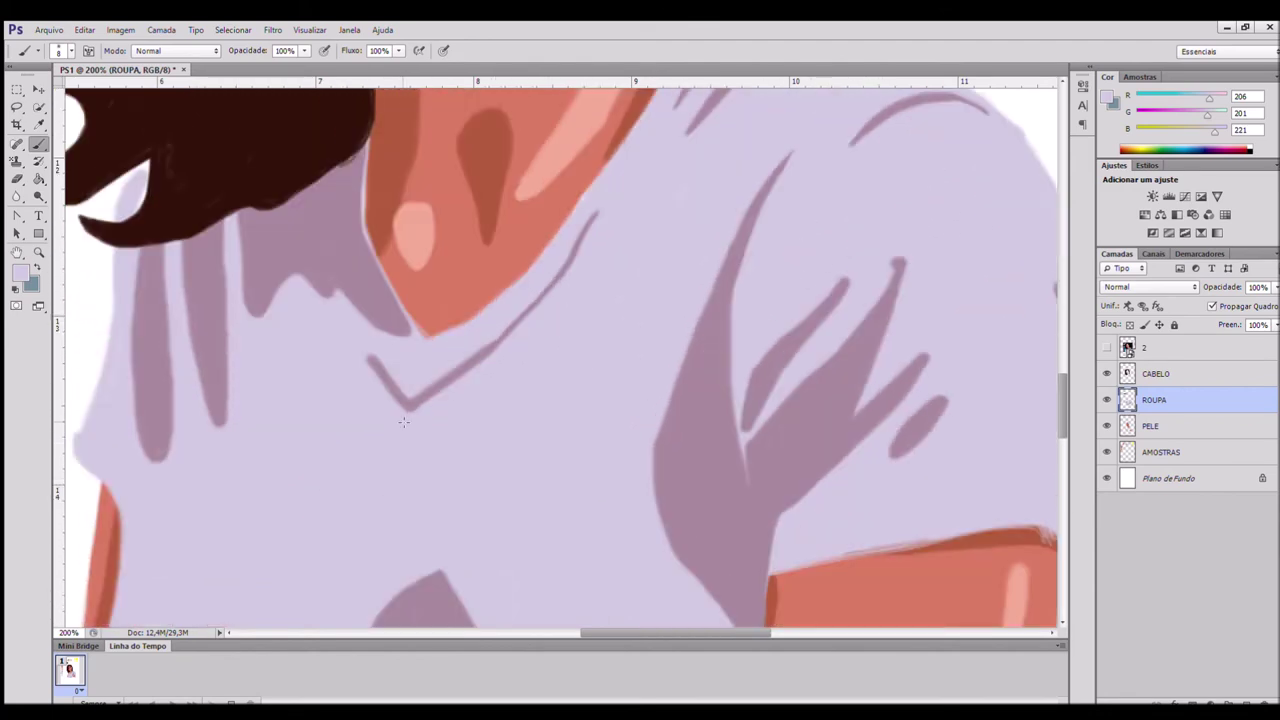
scroll(438, 433, down, 2)
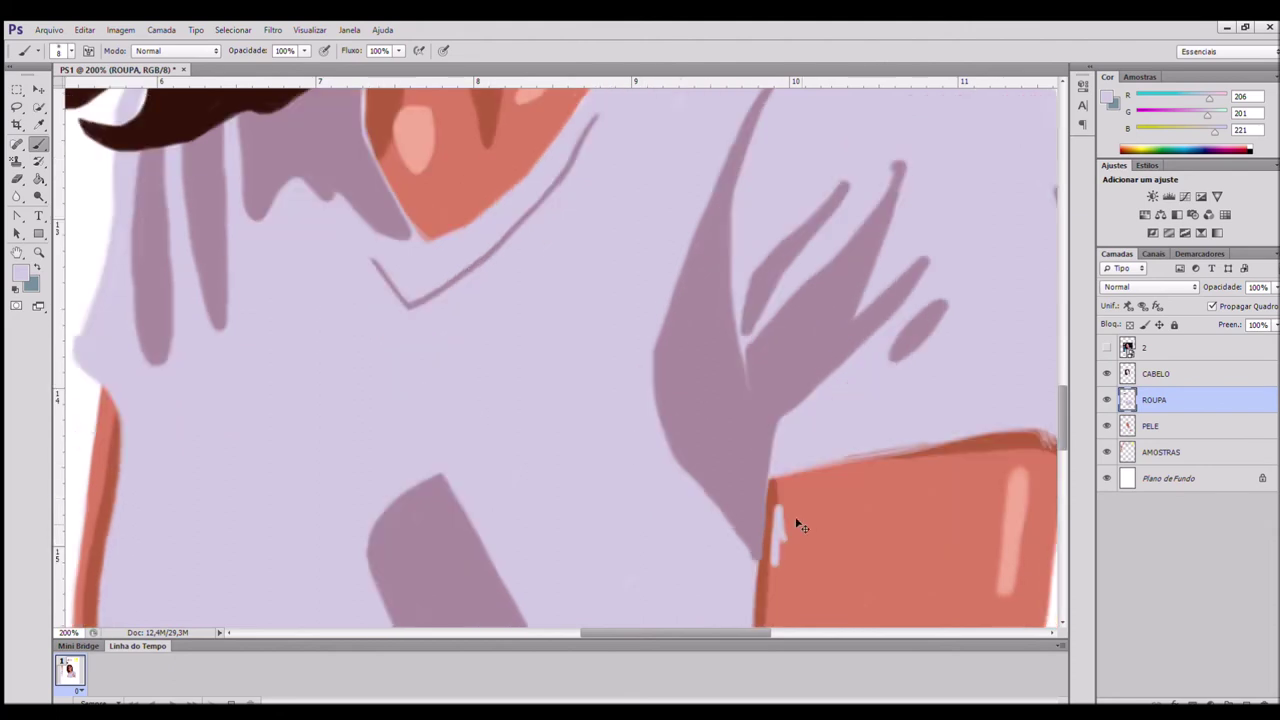
key(e)
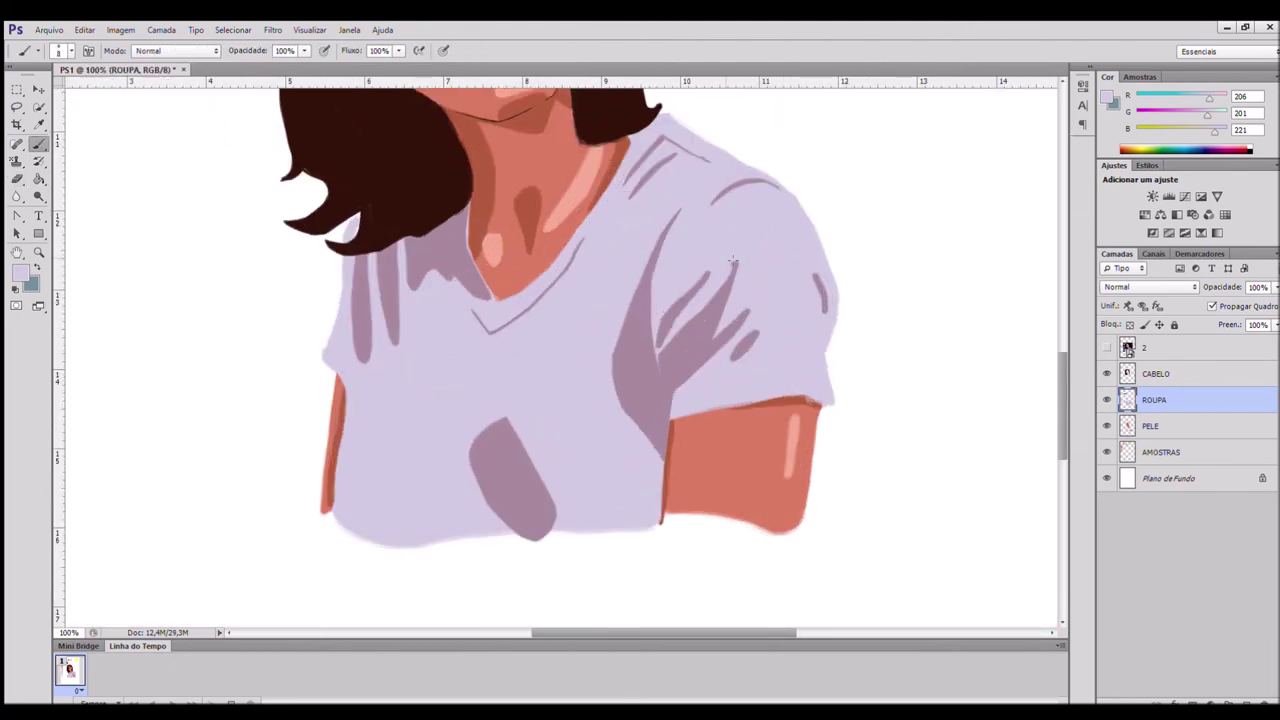
Step: Taper the sleeve's fold shadows and add thin mauve hem and armpit lines with a size 3 brush, checking the photo
scroll(733, 260, up, 1)
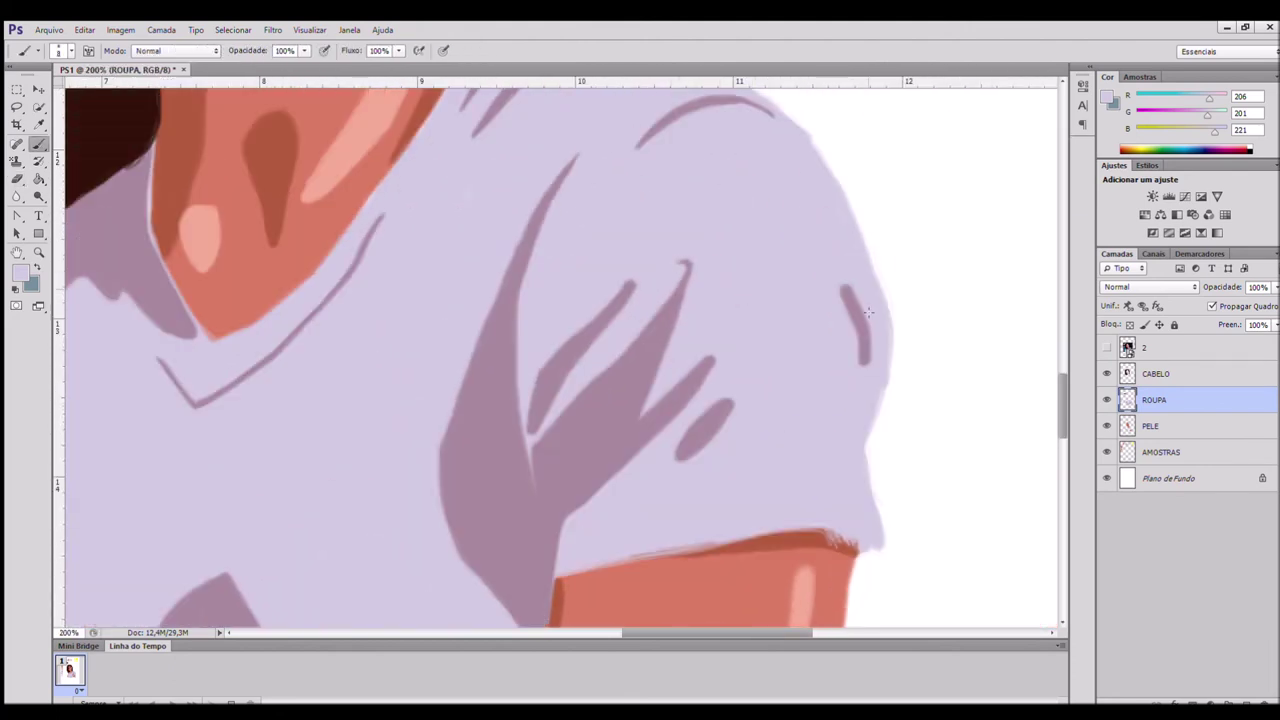
alt+click(575, 479)
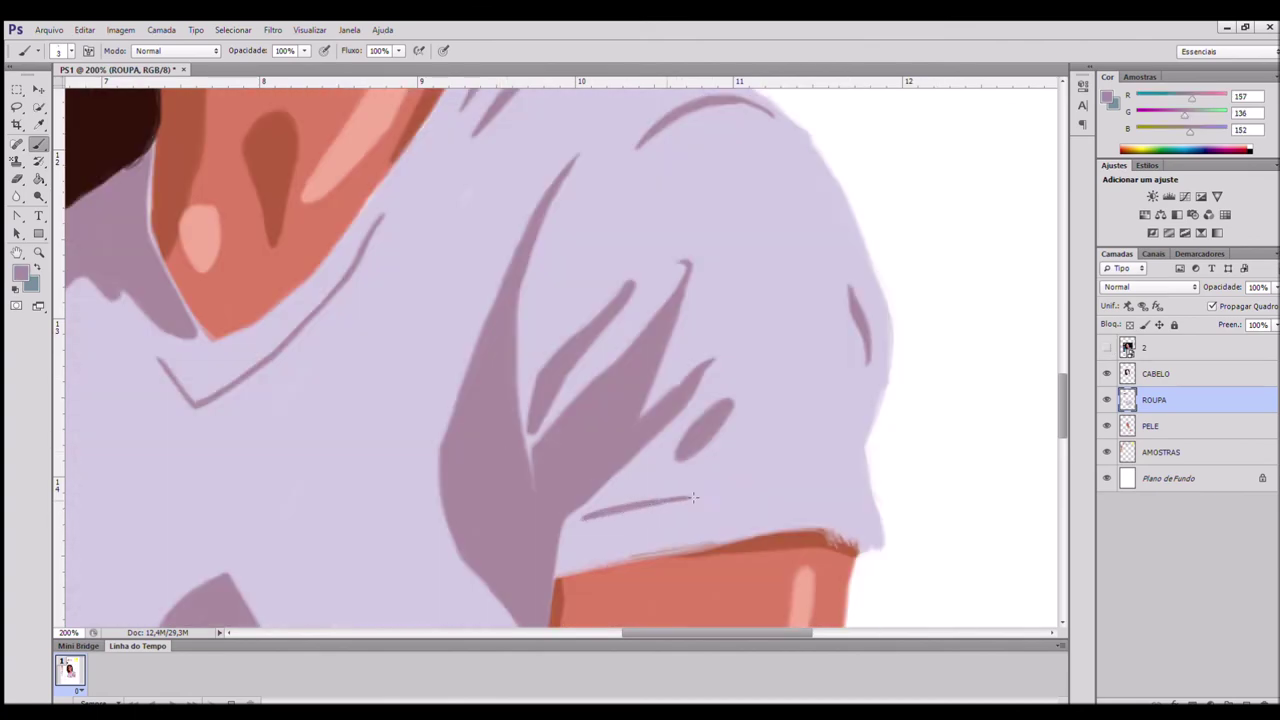
drag(693, 497, 715, 494)
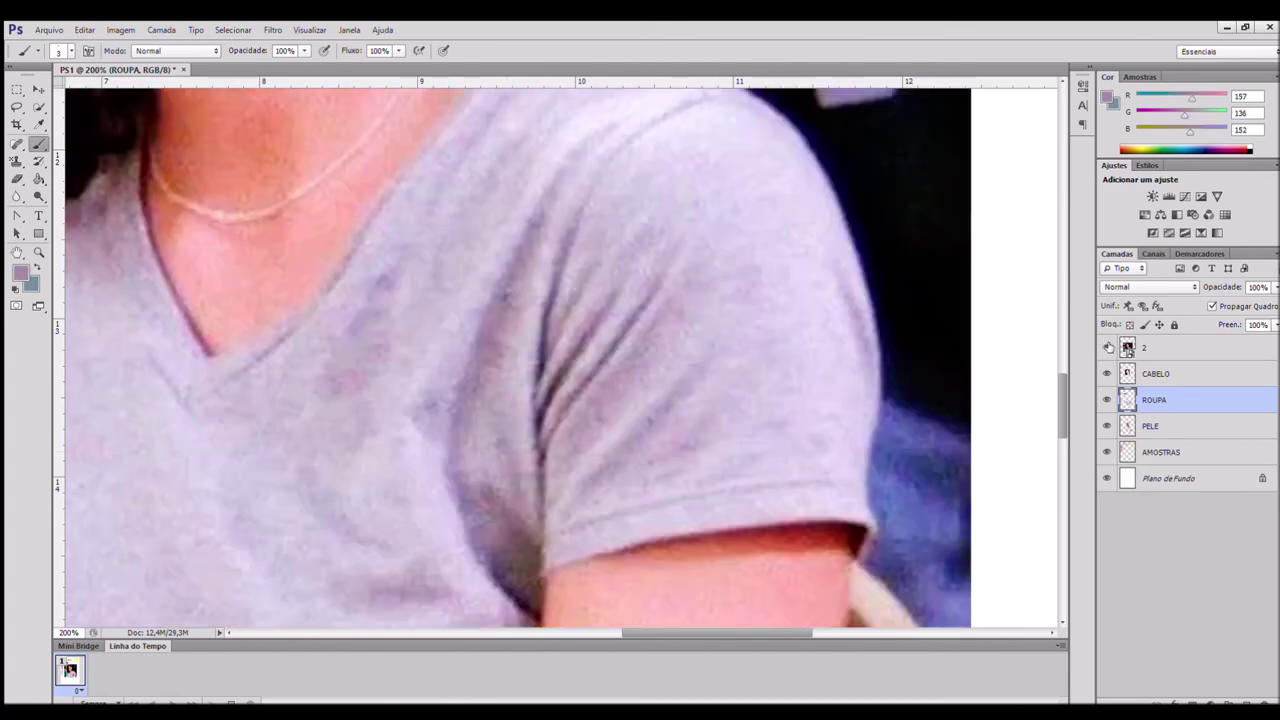
drag(530, 400, 545, 307)
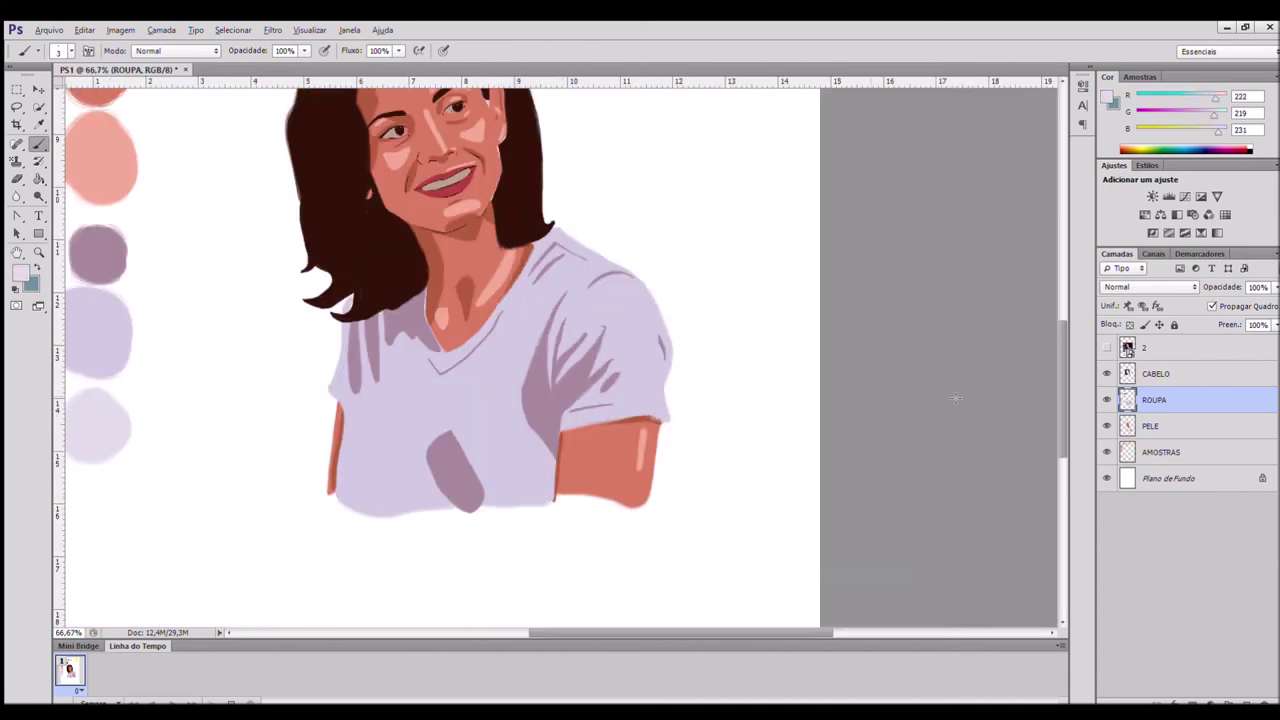
Step: Paint pale lilac highlights along the folds below the curled hair tips with a size 3 brush
click(1106, 347)
scroll(402, 407, left, 3)
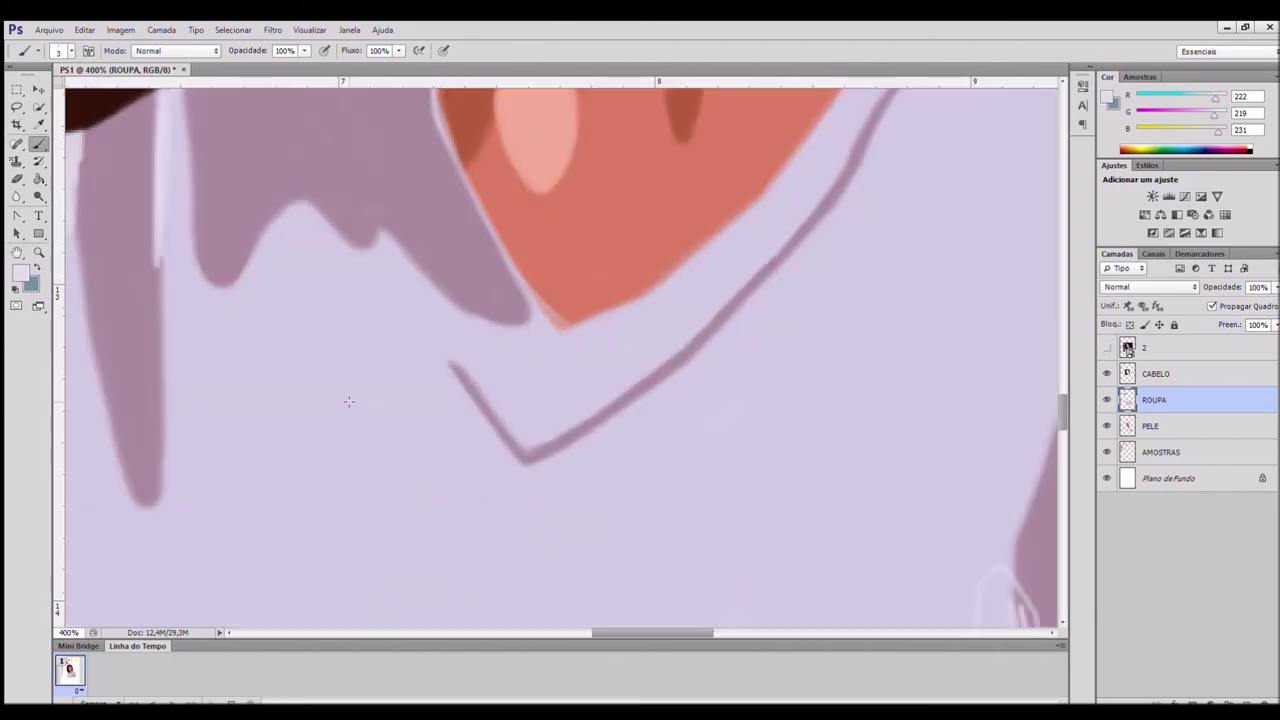
scroll(597, 268, left, 5)
drag(512, 158, 516, 305)
drag(596, 95, 598, 330)
drag(596, 200, 600, 358)
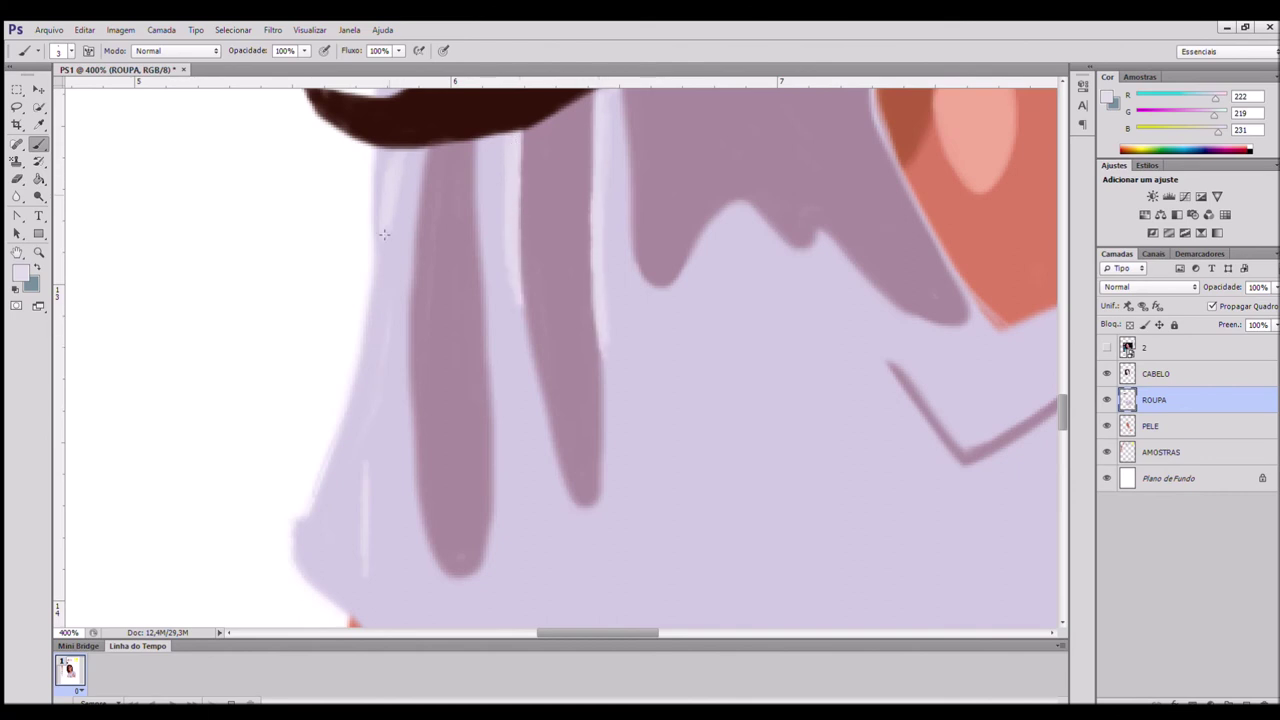
drag(372, 603, 374, 613)
Step: Add pale lilac highlights between the mauve folds of the sleeve and armpit
scroll(740, 411, right, 9)
drag(604, 406, 706, 274)
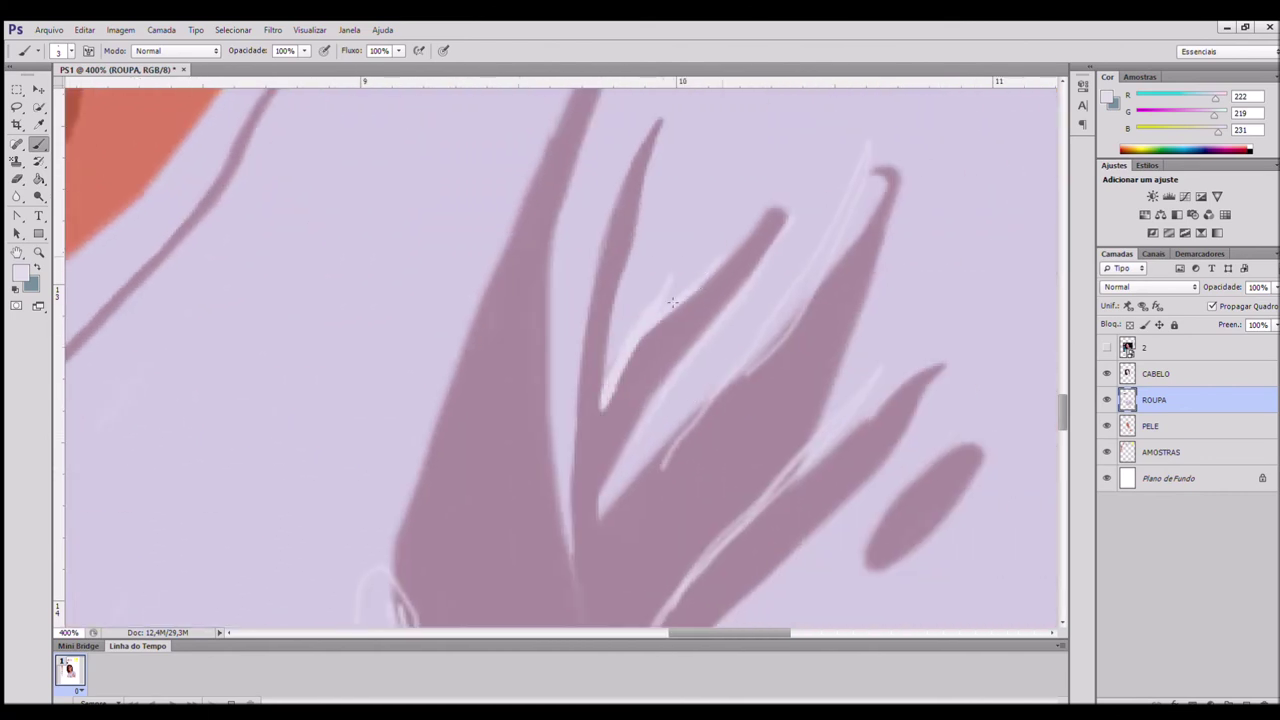
mouse_move(610, 502)
mouse_down()
mouse_move(742, 384)
mouse_move(816, 280)
mouse_up()
scroll(783, 365, down, 3)
drag(641, 496, 704, 408)
drag(651, 474, 862, 232)
key(ctrl+minus)
key(ctrl+minus)
Step: Paint pale lilac highlights on the outer sleeve and the shoulder of the shirt
scroll(768, 300, right, 3)
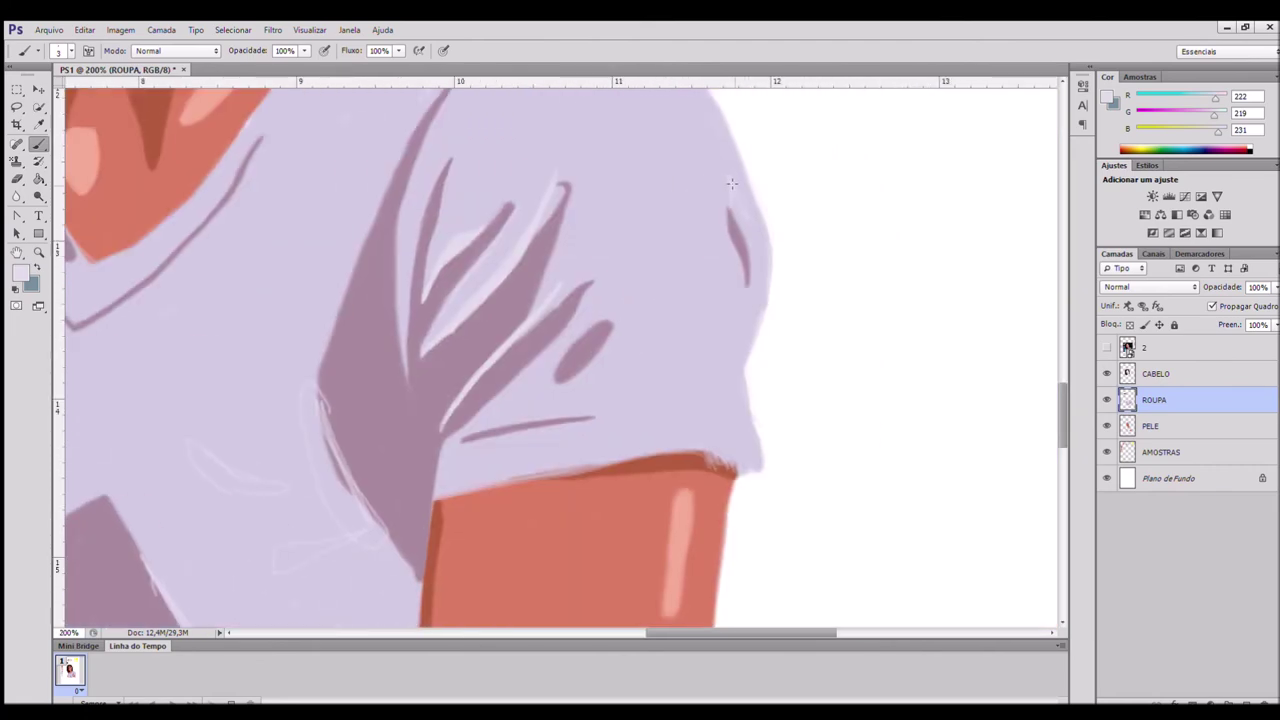
scroll(728, 186, up, 3)
key(ctrl+plus)
scroll(343, 453, up, 3)
mouse_move(512, 342)
mouse_down()
mouse_move(565, 325)
mouse_move(770, 320)
mouse_move(634, 300)
mouse_up()
Step: Fill in the pale lilac highlights beside the armpit shadow and across the shirt's chest and waist
scroll(634, 300, down, 10)
scroll(634, 300, left, 6)
mouse_move(372, 300)
mouse_down()
mouse_move(434, 484)
mouse_move(505, 576)
mouse_move(352, 284)
mouse_move(450, 525)
mouse_up()
scroll(478, 549, left, 1)
scroll(478, 549, left, 3)
mouse_move(366, 446)
mouse_down()
mouse_move(314, 400)
mouse_move(488, 468)
mouse_move(543, 407)
mouse_up()
scroll(488, 468, down, 3)
scroll(543, 407, down, 2)
mouse_move(206, 306)
mouse_down()
mouse_move(320, 481)
mouse_move(203, 304)
mouse_up()
Step: Sample the mauve shadow colour and widen the armpit fold toward the chest with a size 9 brush
alt+click(311, 521)
scroll(288, 492, down, 2)
scroll(288, 493, up, 5)
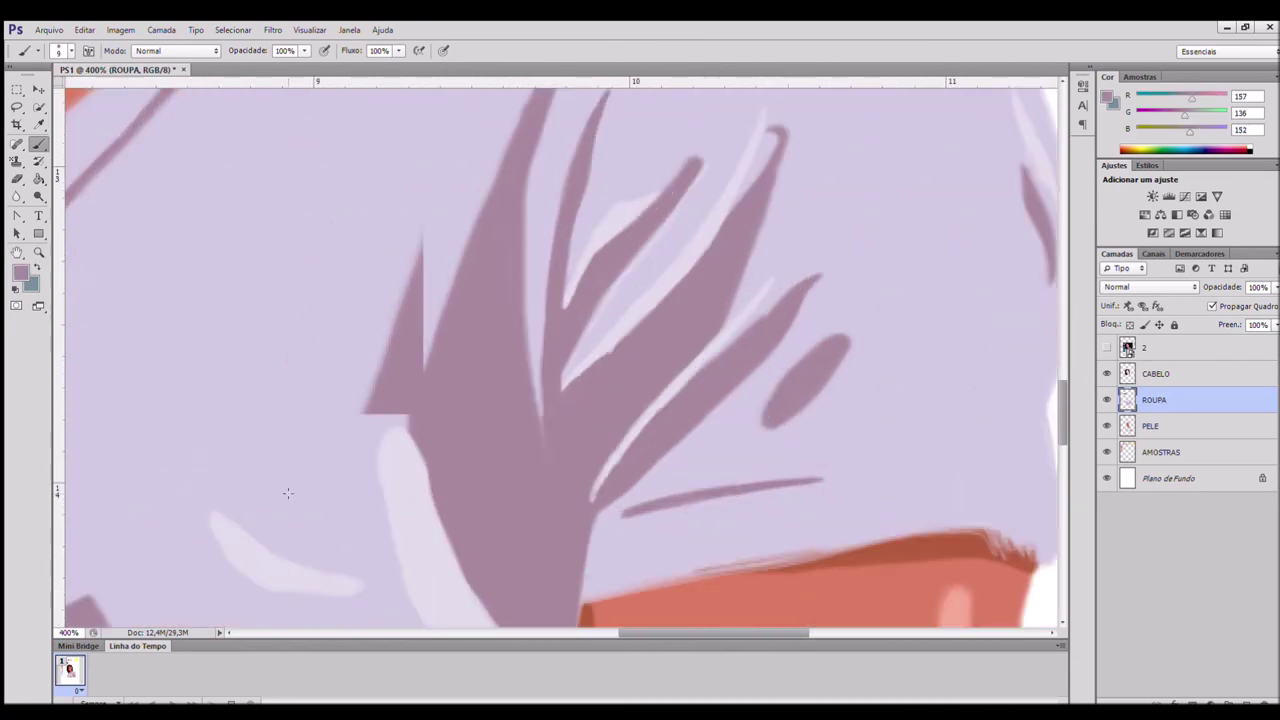
scroll(287, 493, down, 3)
scroll(571, 400, down, 2)
scroll(423, 349, up, 3)
Step: Lighten the whites of the eyes with a pale skin tone at brush size 2 and retouch the eye corner in brown
alt+click(586, 157)
scroll(594, 197, up, 4)
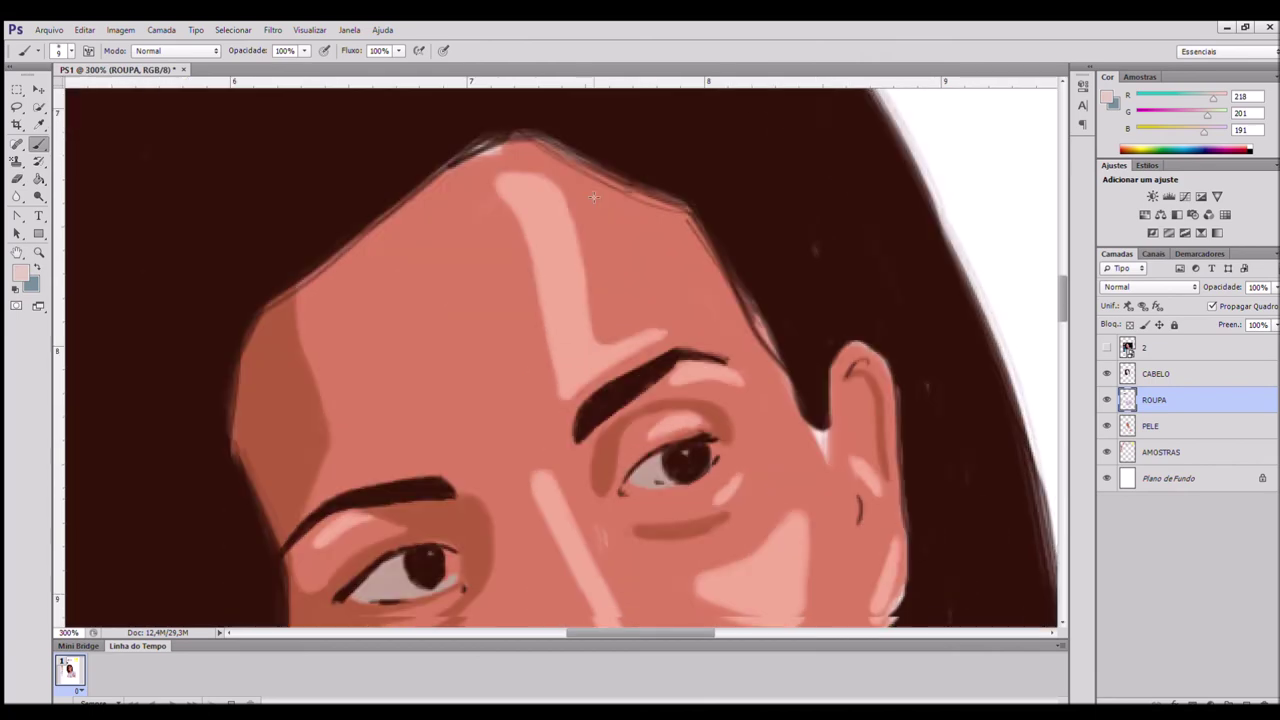
scroll(594, 197, down, 3)
scroll(594, 197, left, 2)
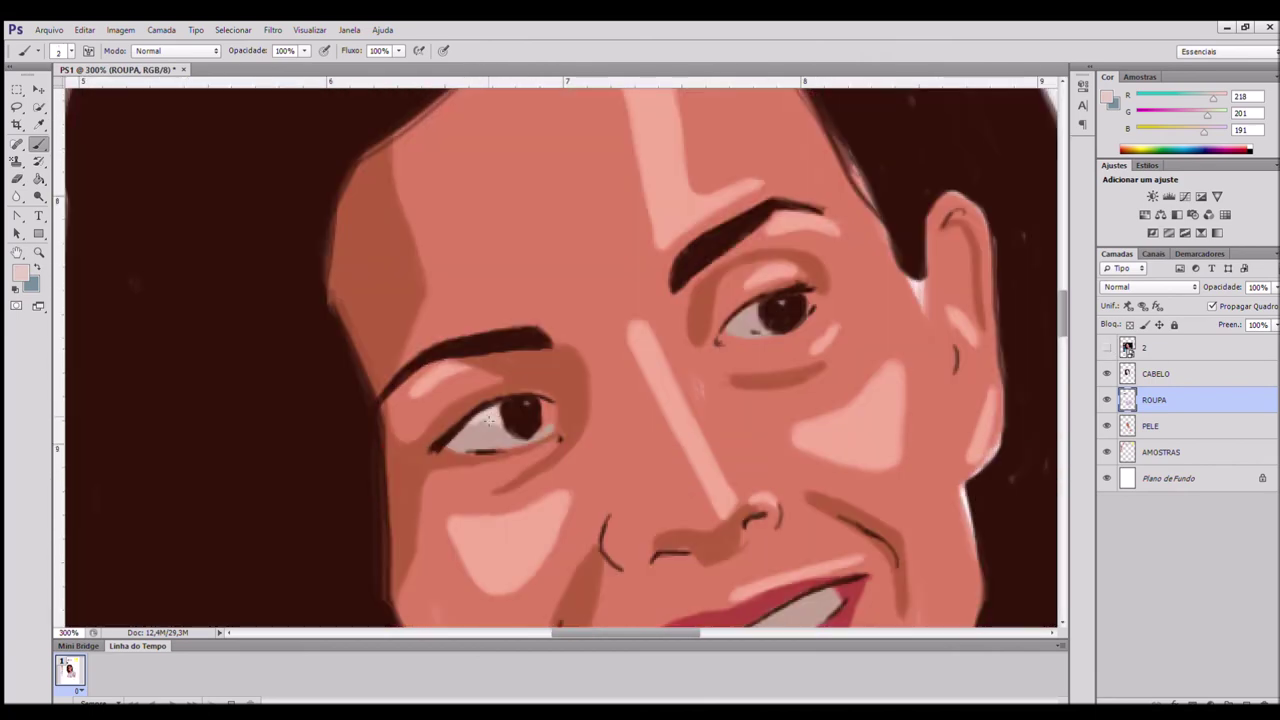
alt+click(559, 414)
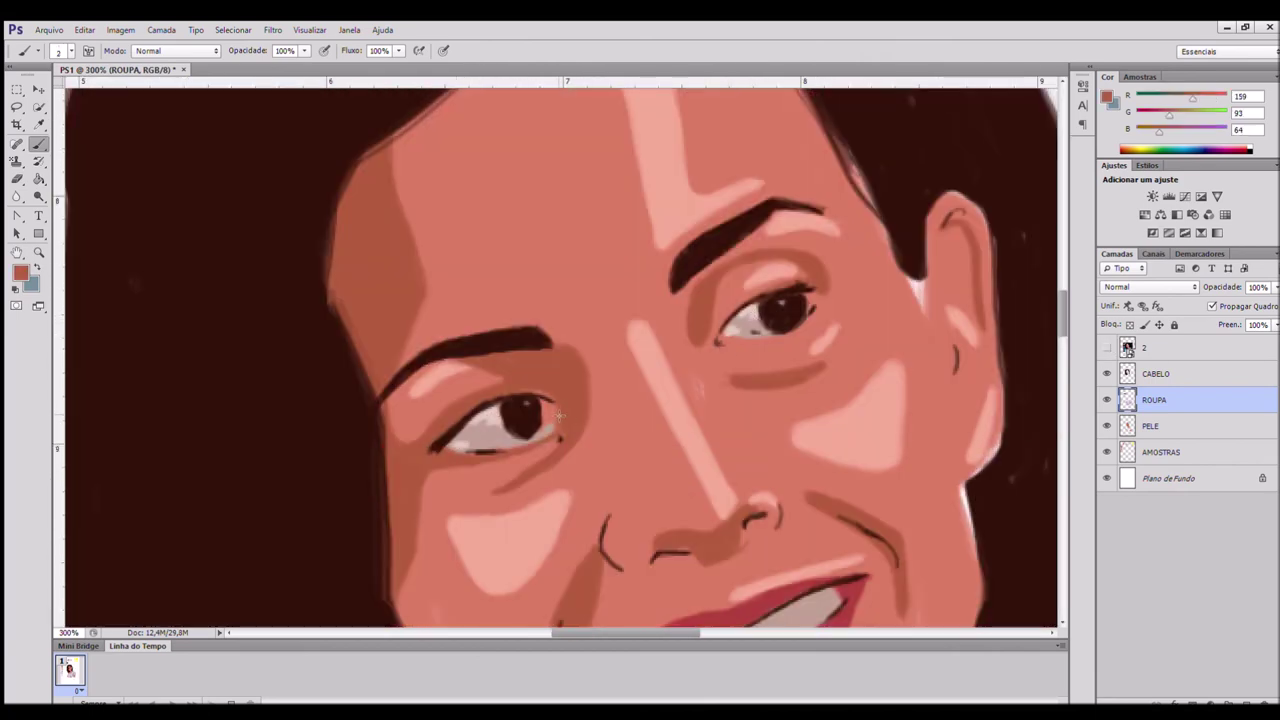
scroll(568, 451, down, 3)
Step: Paint pale highlights on the individual teeth with a size 2 brush, checking the photo on layer 2
alt+click(740, 465)
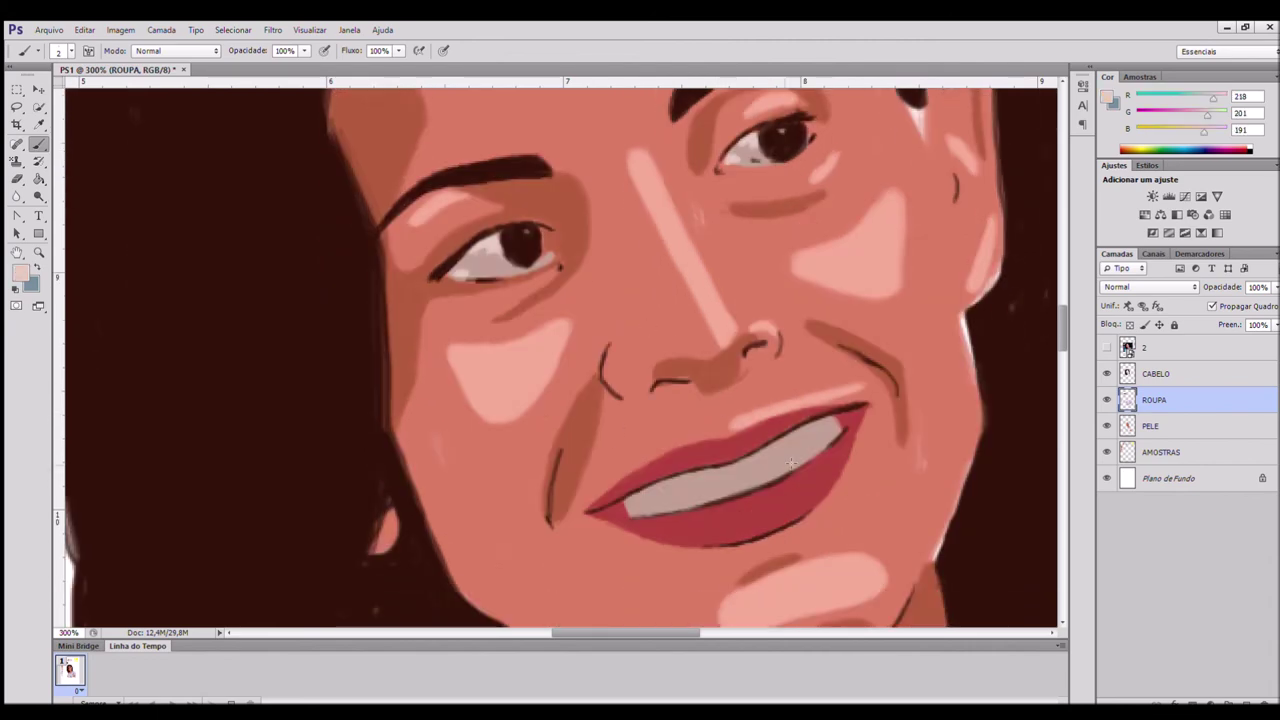
click(1107, 348)
key(ctrl+comma)
scroll(697, 356, up, 2)
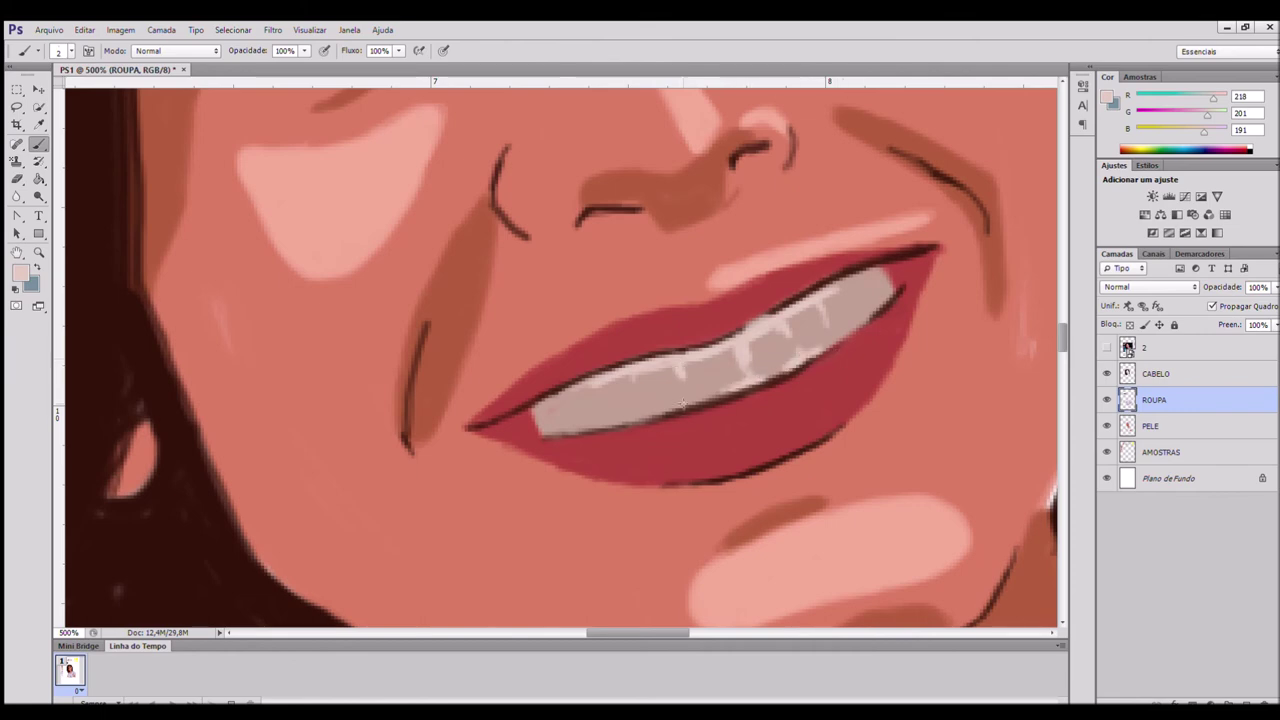
Step: Darken the line between the upper lip and teeth with the hair's dark brown and add small pale-pink touches to the lower lip
alt+click(203, 493)
drag(788, 301, 686, 355)
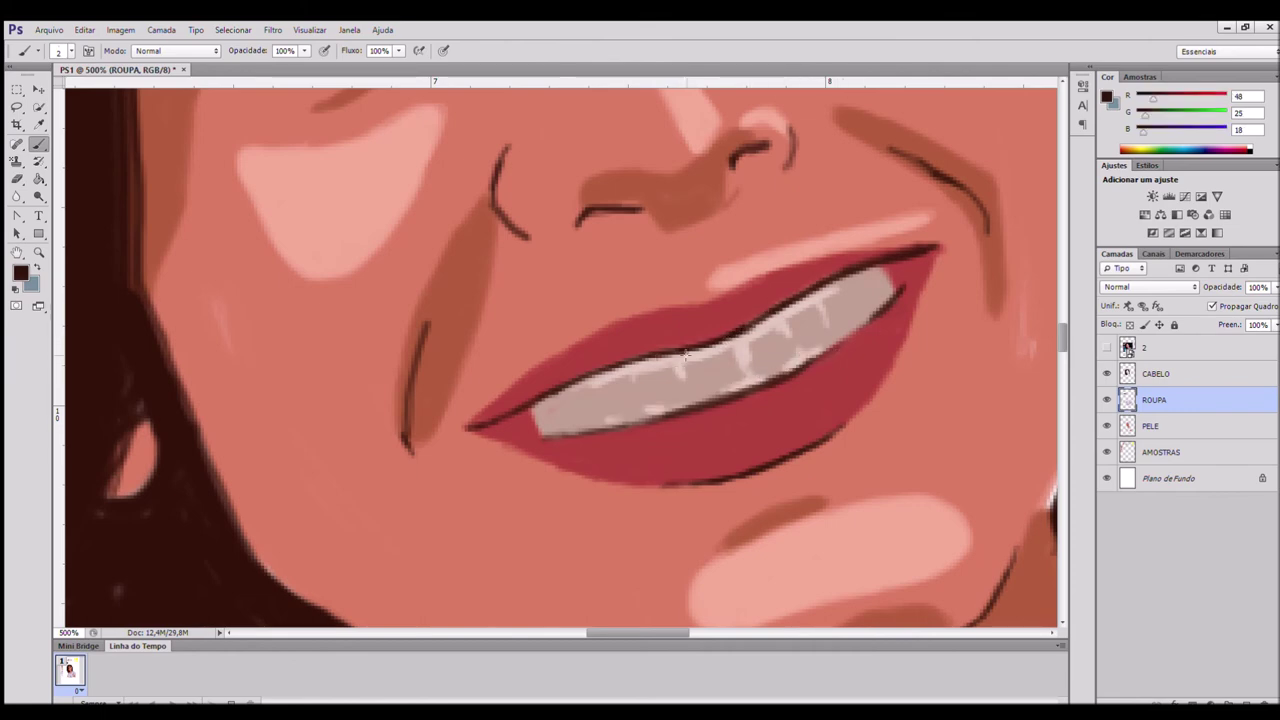
alt+click(890, 535)
mouse_move(857, 380)
mouse_down()
mouse_move(804, 413)
mouse_move(860, 379)
mouse_up()
drag(754, 432, 763, 430)
Step: Fill in the inner corner of the eye on the darker side of the face with a sampled greyish eye-white tone
key(ctrl+minus)
key(ctrl+minus)
scroll(1118, 318, up, 3)
key(ctrl+plus)
key(ctrl+plus)
scroll(408, 294, up, 1)
alt+click(408, 300)
drag(400, 262, 398, 288)
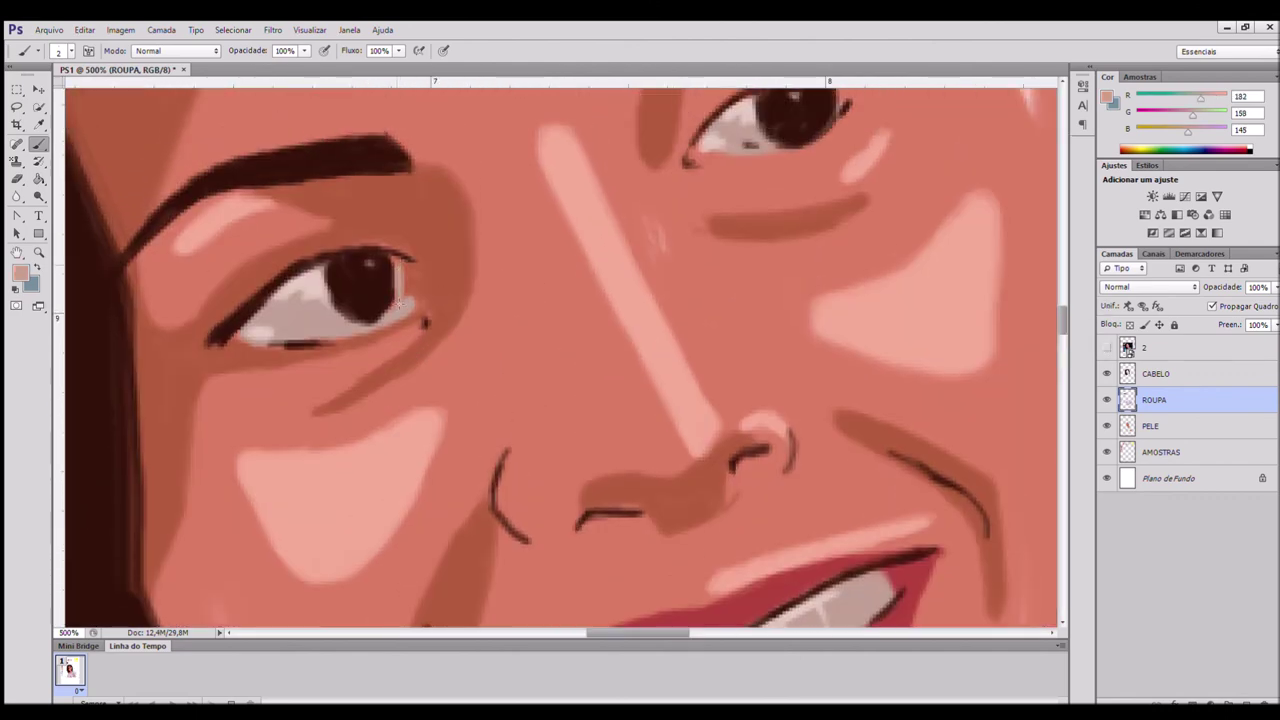
scroll(417, 293, up, 3)
Step: Touch up the edges and corners of the eyes with sampled skin and brown shadow tones at brush size 2
alt+click(754, 277)
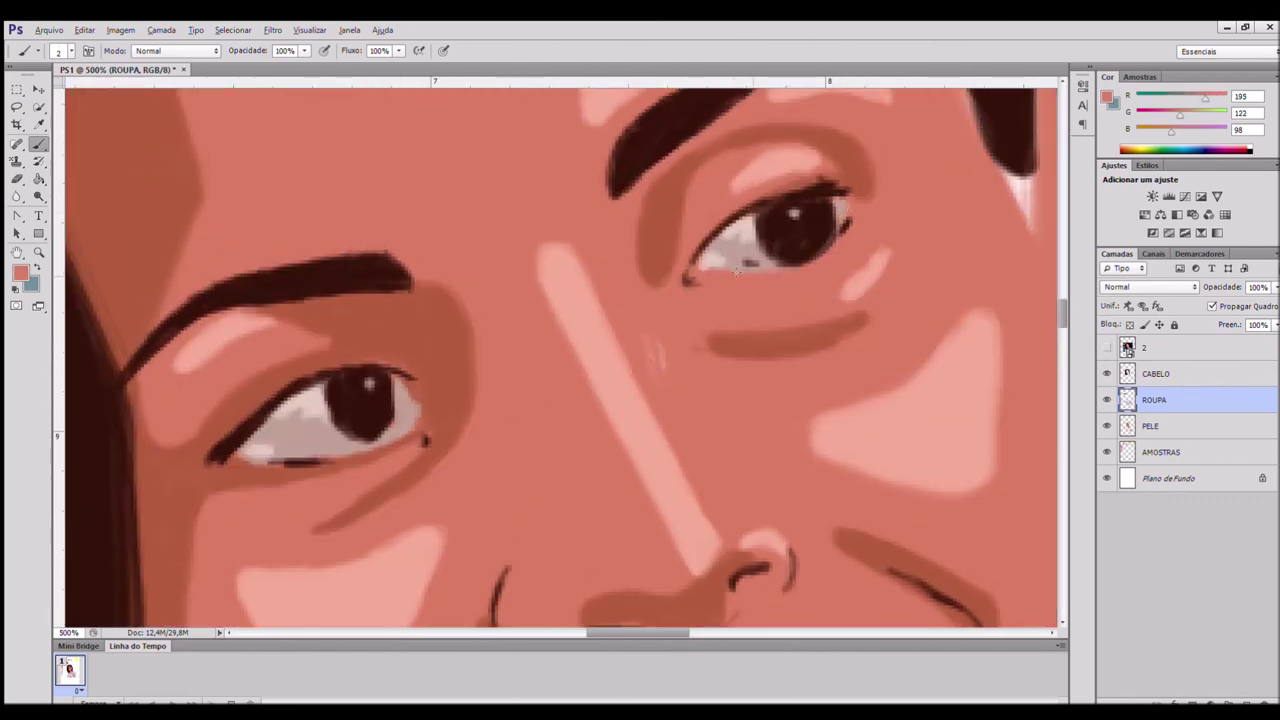
key(ctrl+minus)
key(ctrl+minus)
key(ctrl+minus)
key(ctrl+minus)
key(ctrl+plus)
key(ctrl+plus)
key(ctrl+plus)
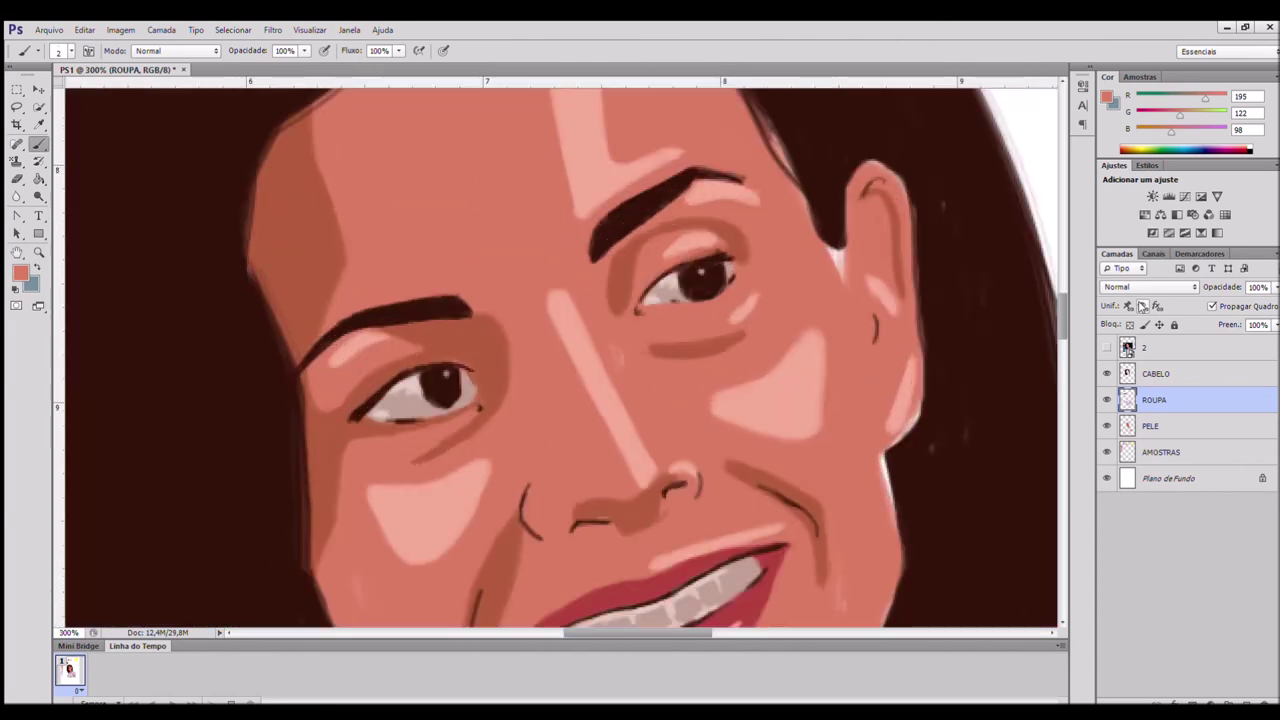
alt+click(676, 284)
alt+click(312, 438)
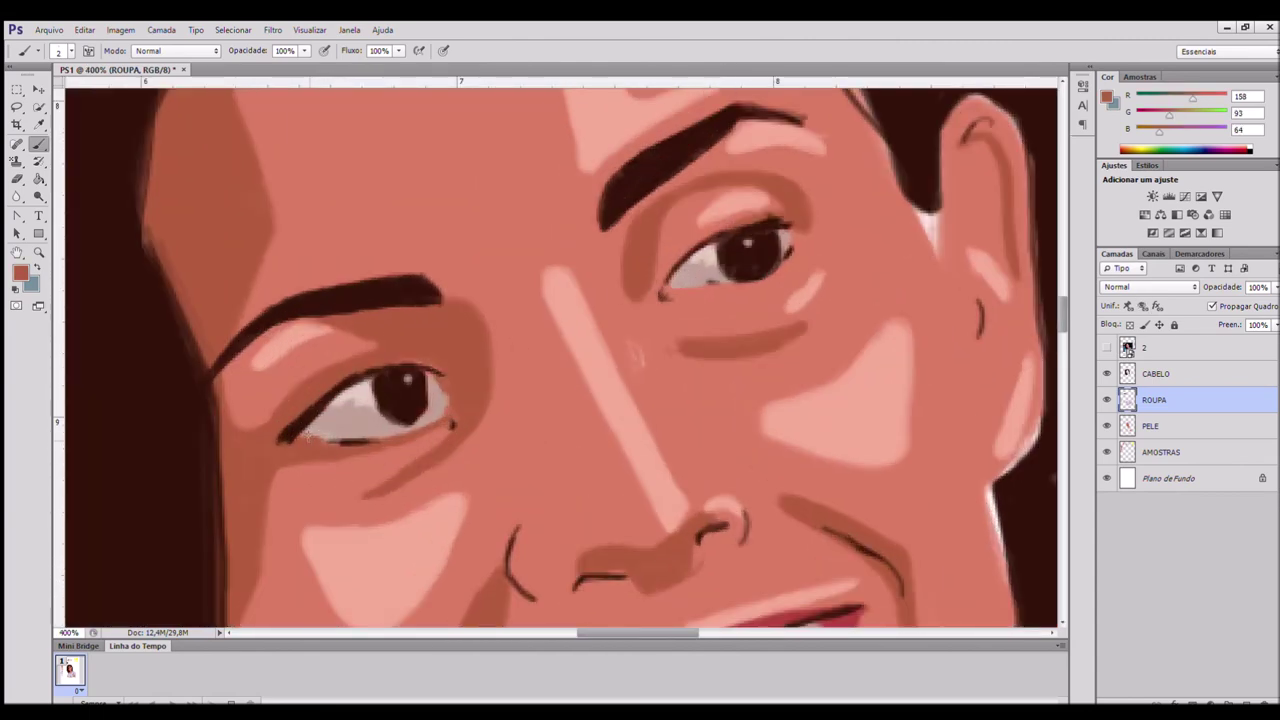
Step: Sample the reddish-brown swatch, make the CABELO layer active and check the hair in the photo on layer 2
key(ctrl+minus)
key(ctrl+minus)
key(ctrl+minus)
key(ctrl+minus)
key(ctrl+minus)
alt+click(486, 192)
click(1197, 378)
click(1106, 347)
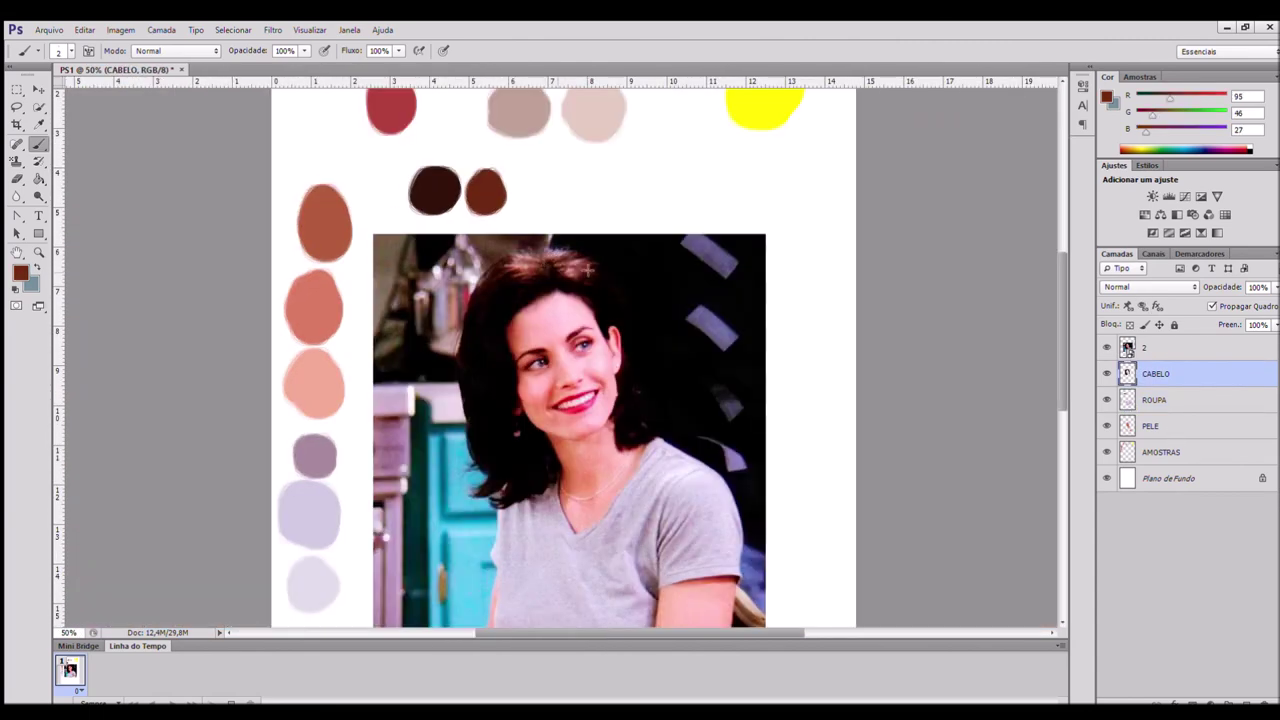
click(1106, 347)
Step: Paint broad reddish-brown strands across the crown on both sides of the parting with an enlarged brush
key(ctrl+plus)
key(ctrl+plus)
key(ctrl+plus)
scroll(674, 223, up, 5)
key(bracketright)
key(bracketright)
key(bracketright)
key(bracketright)
key(bracketright)
key(bracketright)
mouse_move(496, 219)
mouse_down()
mouse_move(529, 300)
mouse_move(521, 208)
mouse_up()
drag(503, 231, 534, 212)
drag(508, 245, 598, 210)
mouse_move(545, 262)
mouse_down()
mouse_move(650, 240)
mouse_move(654, 268)
mouse_up()
drag(426, 272, 316, 310)
drag(476, 250, 354, 292)
drag(456, 252, 330, 272)
drag(486, 220, 384, 264)
mouse_move(448, 228)
mouse_down()
mouse_move(346, 246)
mouse_move(475, 244)
mouse_up()
Step: Sample a pinkish highlight tone from the photo's hair and paint narrower highlight strands over the reddish-brown ones
click(1106, 347)
alt+click(550, 222)
click(1106, 347)
key(bracketleft)
key(bracketleft)
drag(509, 208, 500, 244)
mouse_move(589, 231)
mouse_down()
mouse_move(532, 266)
mouse_move(536, 330)
mouse_up()
key(ctrl+z)
Step: Thin and split the strands to the right of the parting with dark-brown hairlines at brush size 2
alt+click(455, 396)
key(ctrl+plus)
key(ctrl+plus)
key(ctrl+plus)
scroll(620, 410, up, 3)
key(bracketleft)
key(bracketleft)
key(bracketleft)
key(bracketleft)
drag(637, 397, 726, 426)
drag(612, 368, 640, 374)
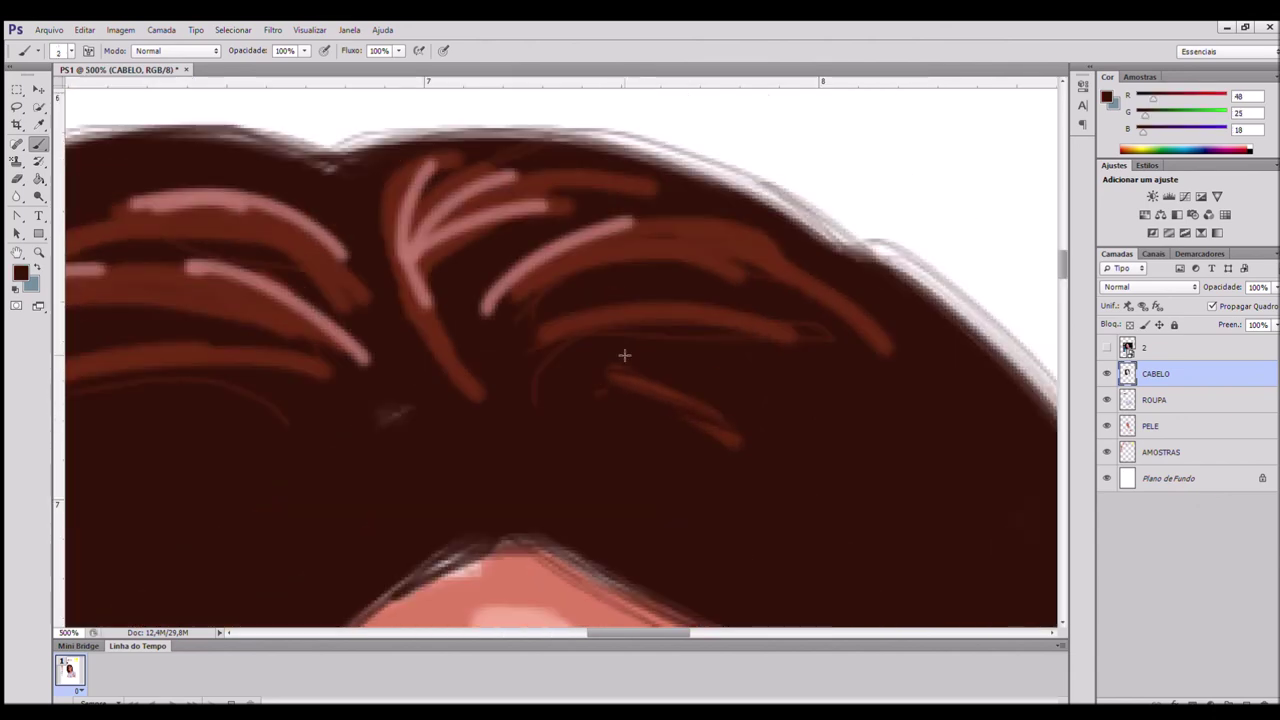
drag(748, 321, 782, 337)
mouse_move(888, 352)
mouse_down()
mouse_move(808, 285)
mouse_move(678, 221)
mouse_up()
drag(521, 288, 695, 246)
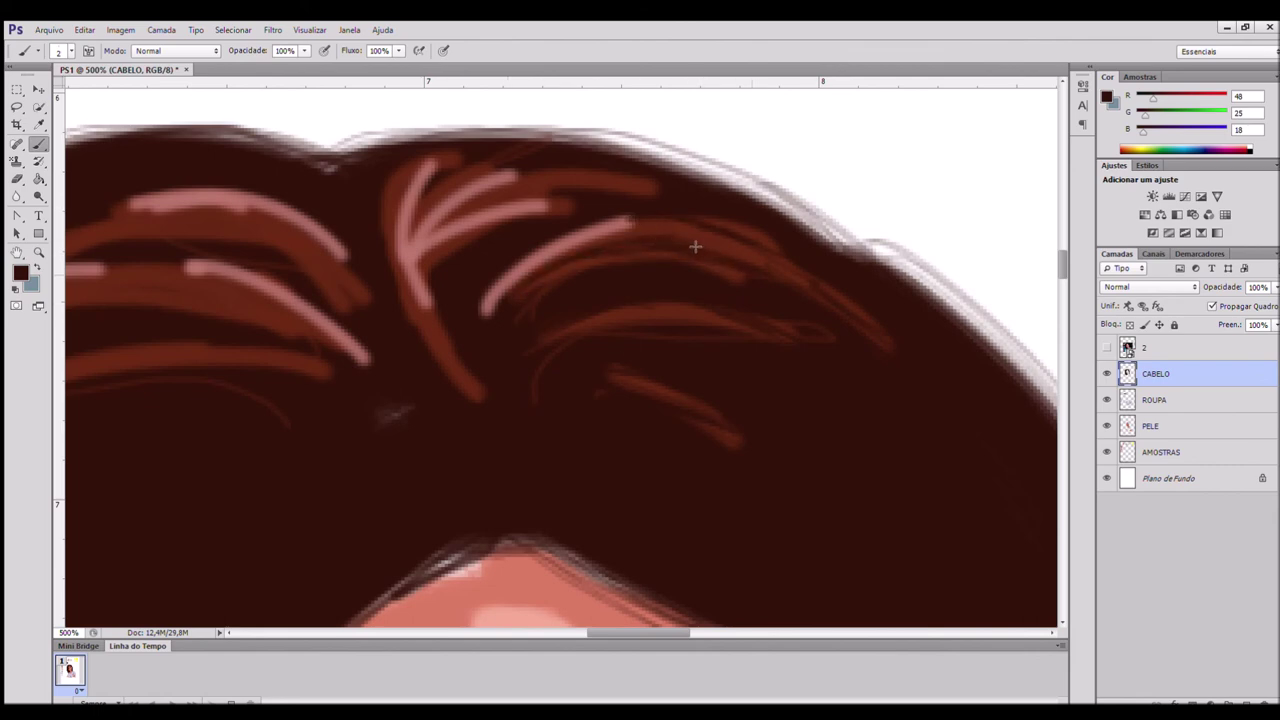
drag(488, 301, 626, 222)
mouse_move(426, 283)
mouse_down()
mouse_move(431, 194)
mouse_move(716, 213)
mouse_up()
Step: Refine the strands fanning out from the parting with fine strokes in colours sampled from the surrounding hair
alt+click(604, 182)
drag(448, 160, 406, 204)
alt+click(409, 241)
drag(492, 175, 604, 196)
drag(518, 177, 583, 186)
drag(433, 165, 508, 158)
Step: Cut dark-brown hairlines through the upper highlight strands to the left of the parting
alt+click(301, 232)
drag(316, 222, 358, 265)
drag(640, 632, 611, 632)
drag(408, 199, 603, 235)
key(ctrl+z)
drag(450, 196, 598, 235)
drag(436, 210, 644, 290)
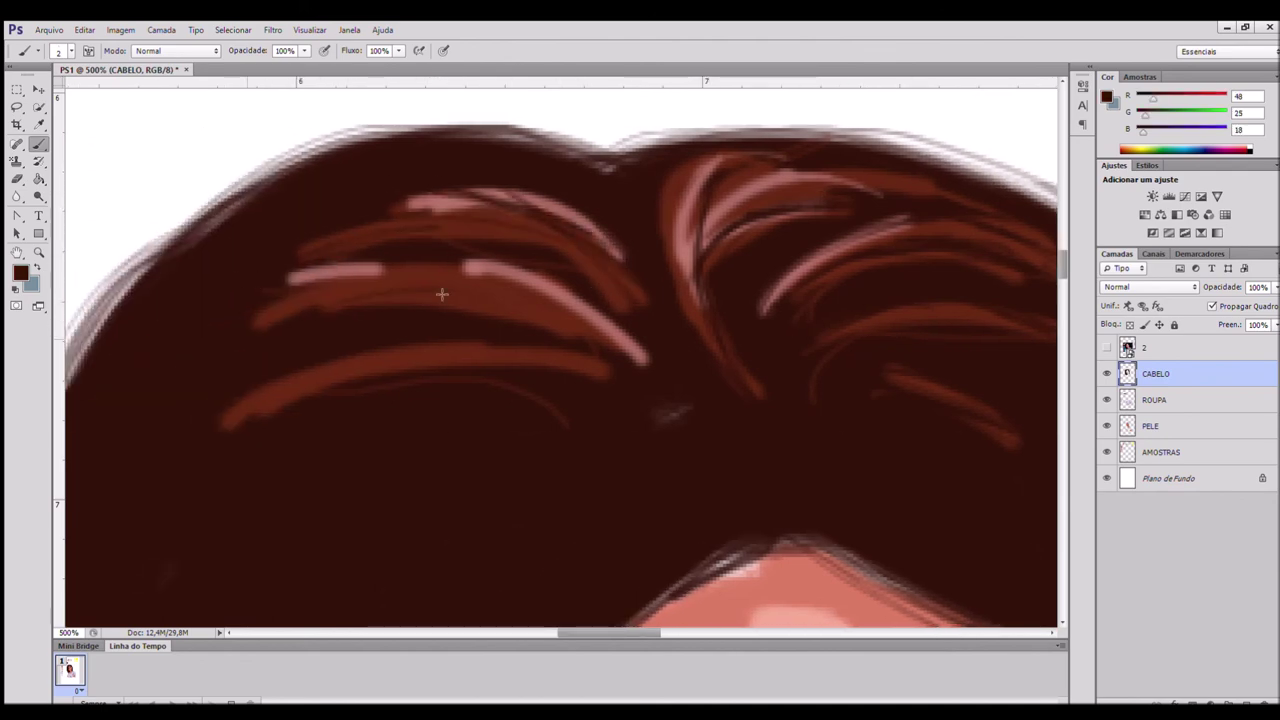
Step: Add thin pink hairlines extending the left-hand highlights down the crown and across the top of the parting
alt+click(417, 284)
drag(306, 273, 170, 362)
drag(418, 196, 195, 292)
mouse_move(318, 184)
mouse_down()
mouse_move(565, 196)
mouse_move(742, 128)
mouse_up()
key(ctrl+z)
drag(611, 201, 780, 142)
key(ctrl+z)
drag(684, 192, 885, 160)
Step: Thin the lower reddish-brown strands on the left of the crown with sampled dark-brown hairlines
alt+click(664, 341)
mouse_move(187, 461)
mouse_down()
mouse_move(556, 347)
mouse_move(652, 386)
mouse_up()
drag(390, 274, 255, 315)
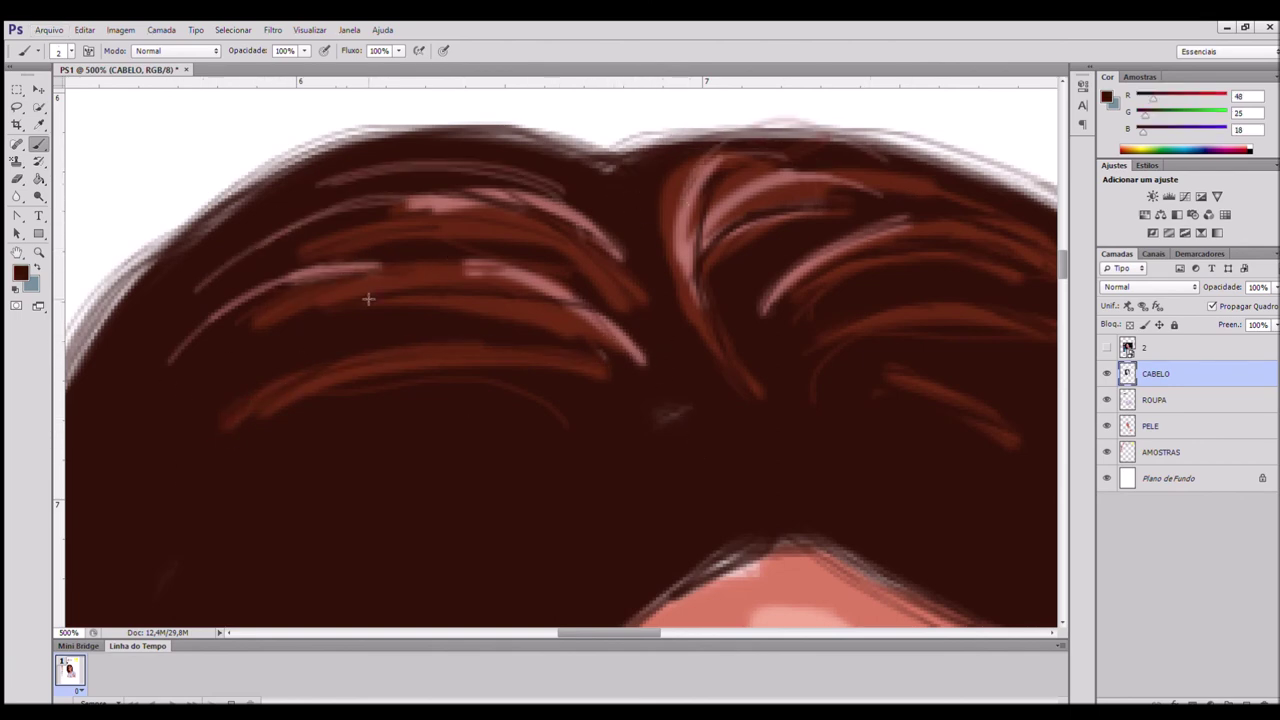
key(ctrl+minus)
key(ctrl+minus)
key(ctrl+minus)
key(ctrl+minus)
key(ctrl+minus)
key(ctrl+minus)
key(ctrl+minus)
key(ctrl+plus)
key(ctrl+plus)
Step: Show the photo on layer 2 and sample the blue-violet of the iris
click(1106, 348)
alt+click(505, 163)
key(ctrl+plus)
key(ctrl+plus)
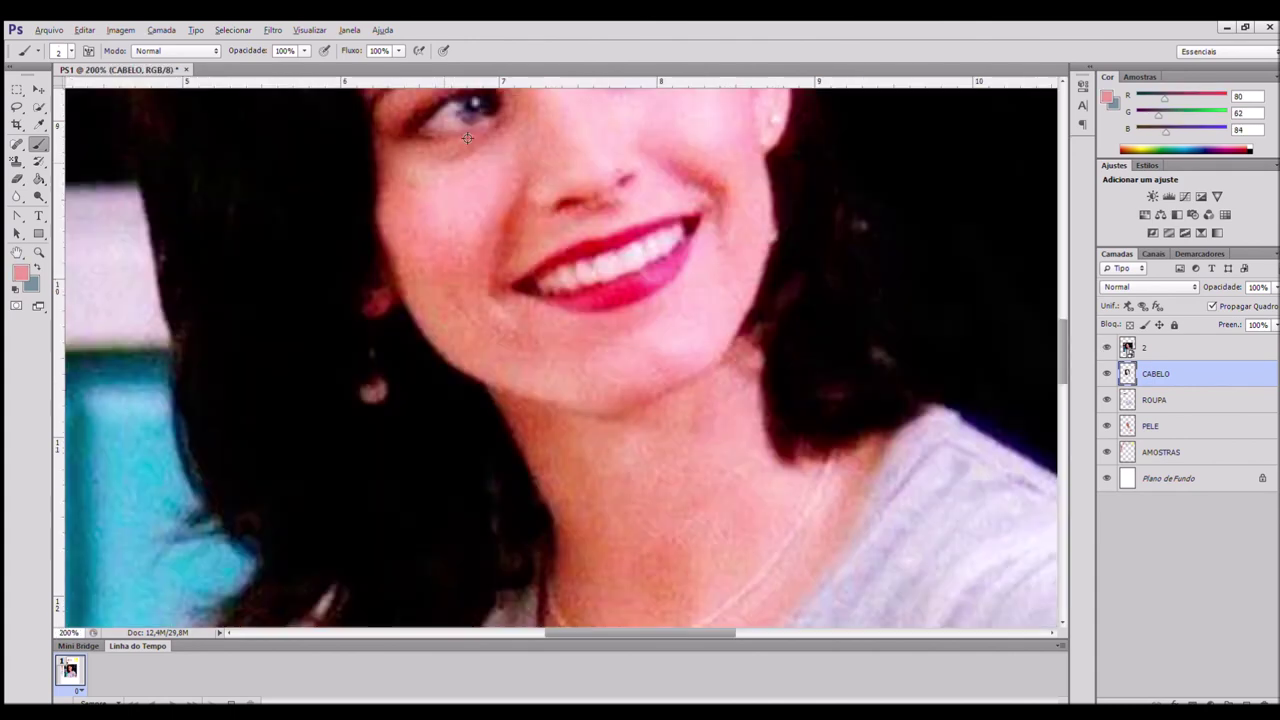
alt+click(476, 108)
scroll(500, 160, up, 3)
alt+click(632, 178)
alt+click(634, 177)
Step: Paint a round swatch of the iris violet beside the brown hair swatches with a size 25 brush
key(ctrl+minus)
key(ctrl+minus)
key(])
key(])
key(])
key(])
key(])
key(])
key(])
key(])
key(])
key(])
key(])
drag(547, 101, 562, 118)
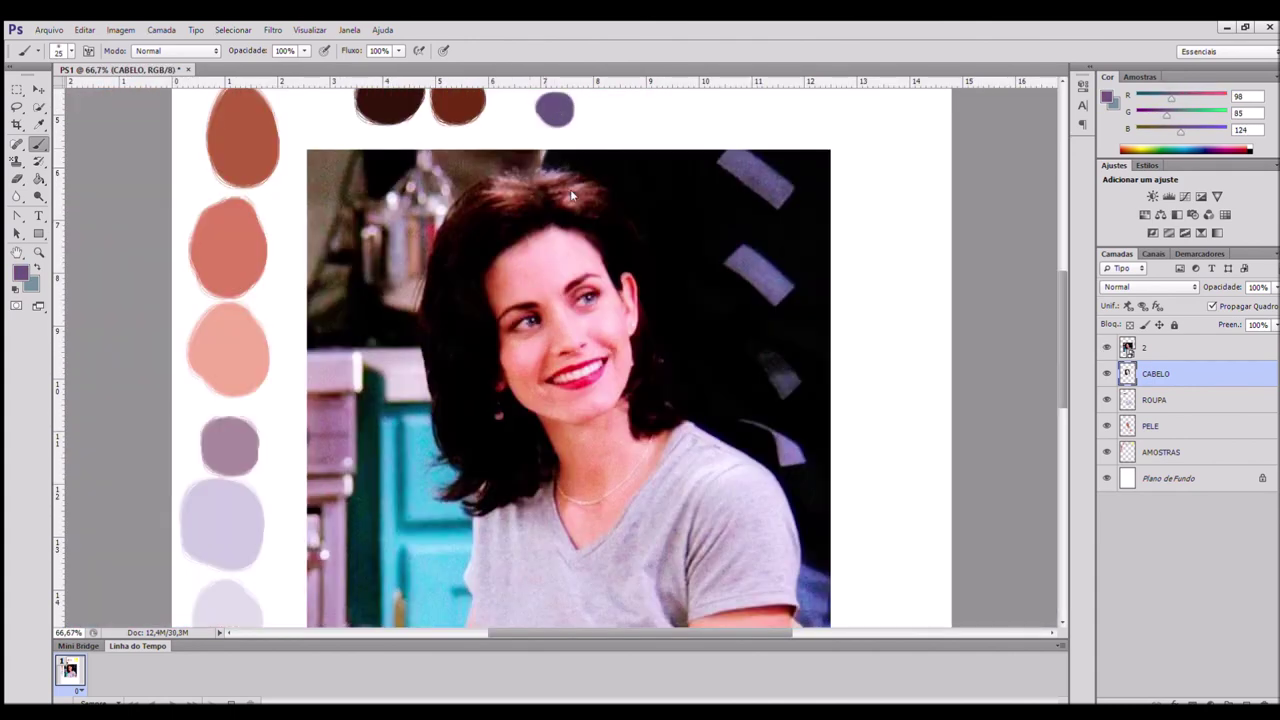
Step: Create a new layer above PELE and name it OLHOS - CLARO
click(1173, 428)
click(1247, 703)
double_click(1166, 426)
text(OLHOS - CLARO)
key(Return)
Step: Hide the reference photo and paint both irises violet around the pupils on OLHOS - CLARO with a size 2 brush
key(ctrl+plus)
key(ctrl+plus)
key(ctrl+plus)
key([)
key([)
key([)
key([)
key([)
key([)
key([)
key([)
key([)
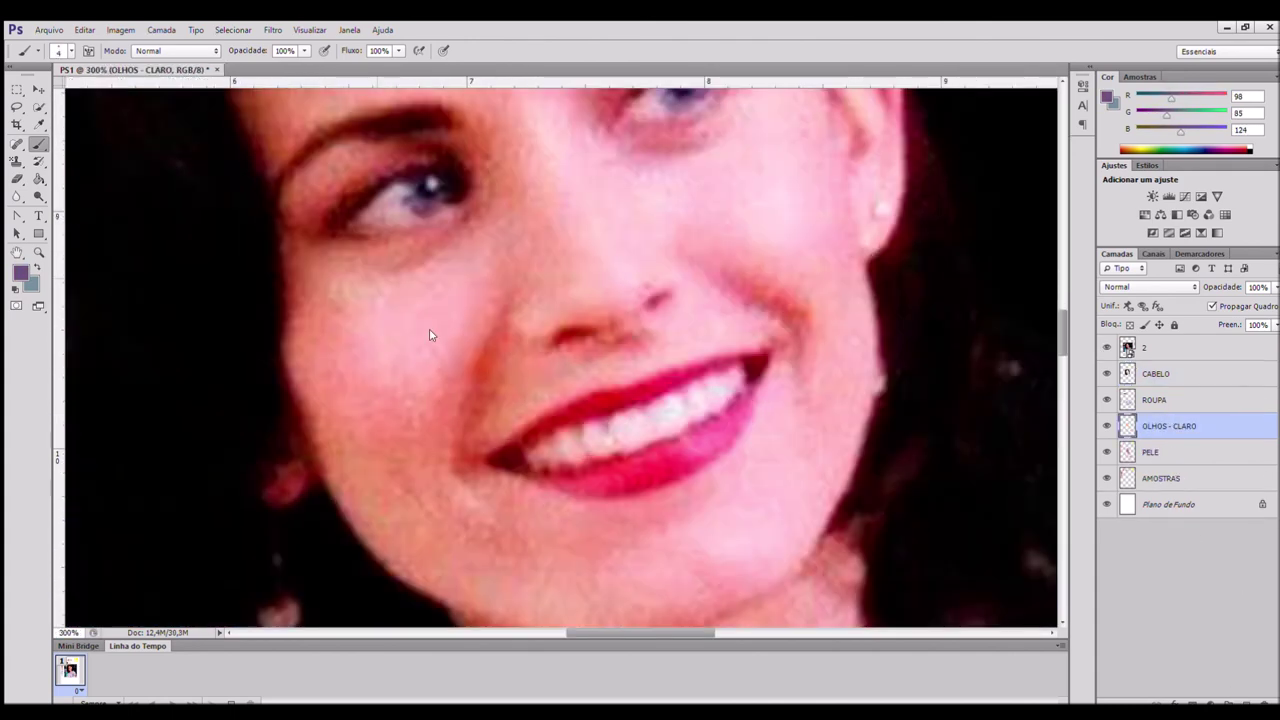
click(1106, 347)
scroll(613, 337, up, 3)
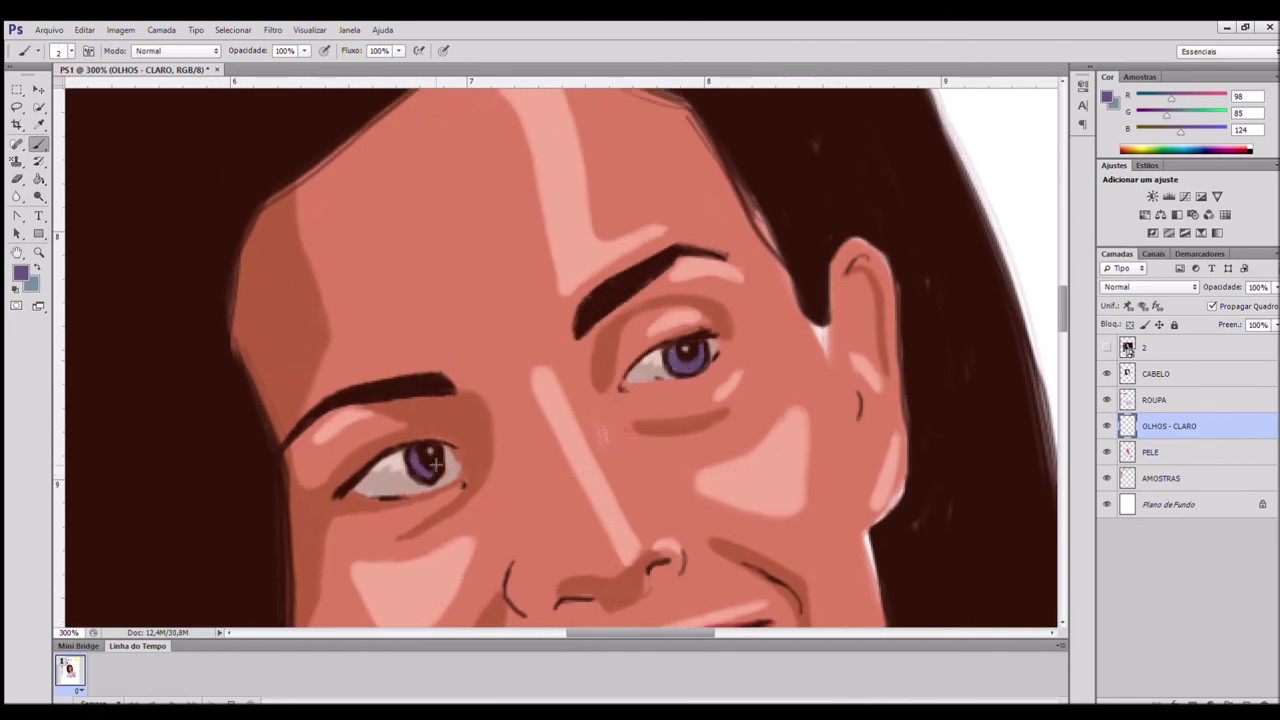
drag(421, 474, 435, 475)
key(ctrl+minus)
key(ctrl+minus)
key(ctrl+plus)
key(ctrl+plus)
key(ctrl+plus)
scroll(437, 491, down, 1)
Step: Check the painted irises against the photo on layer 2 and touch up the left iris with a size 2 Eraser
click(1106, 347)
click(1106, 347)
key(ctrl+minus)
key(ctrl+minus)
key(ctrl+minus)
key(ctrl+plus)
key(ctrl+plus)
key(ctrl+plus)
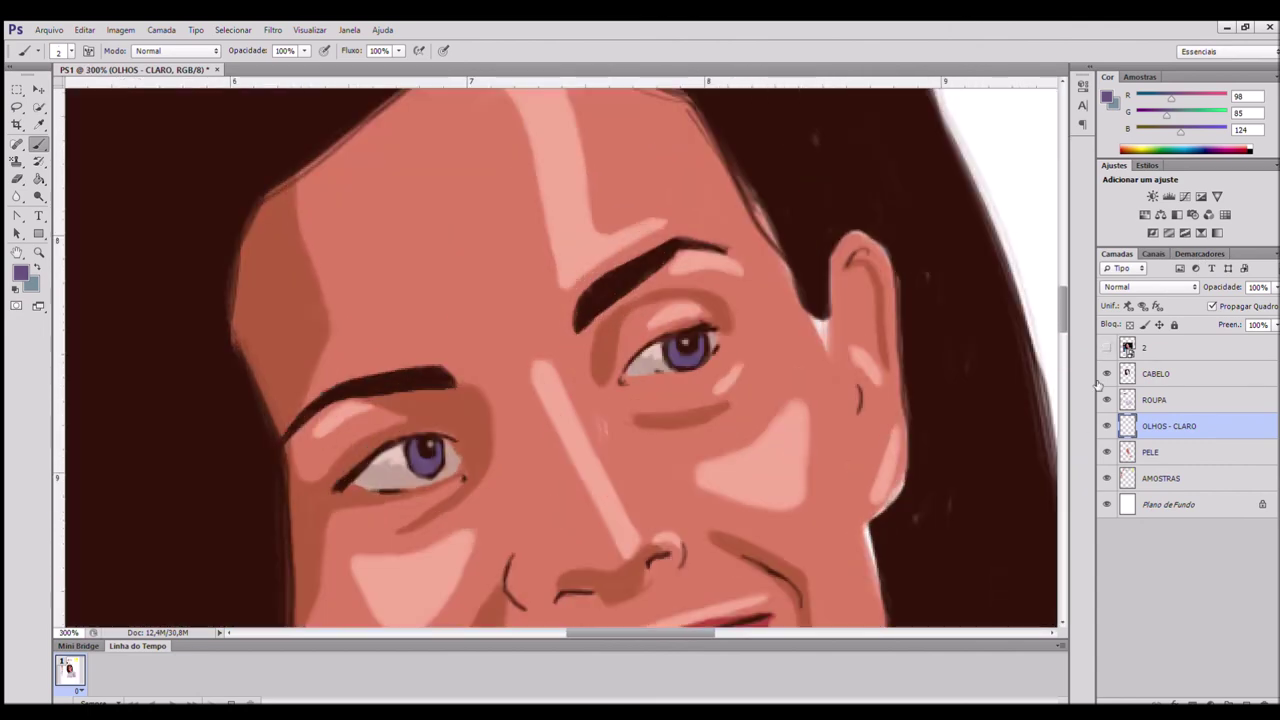
drag(620, 573, 790, 431)
key(e)
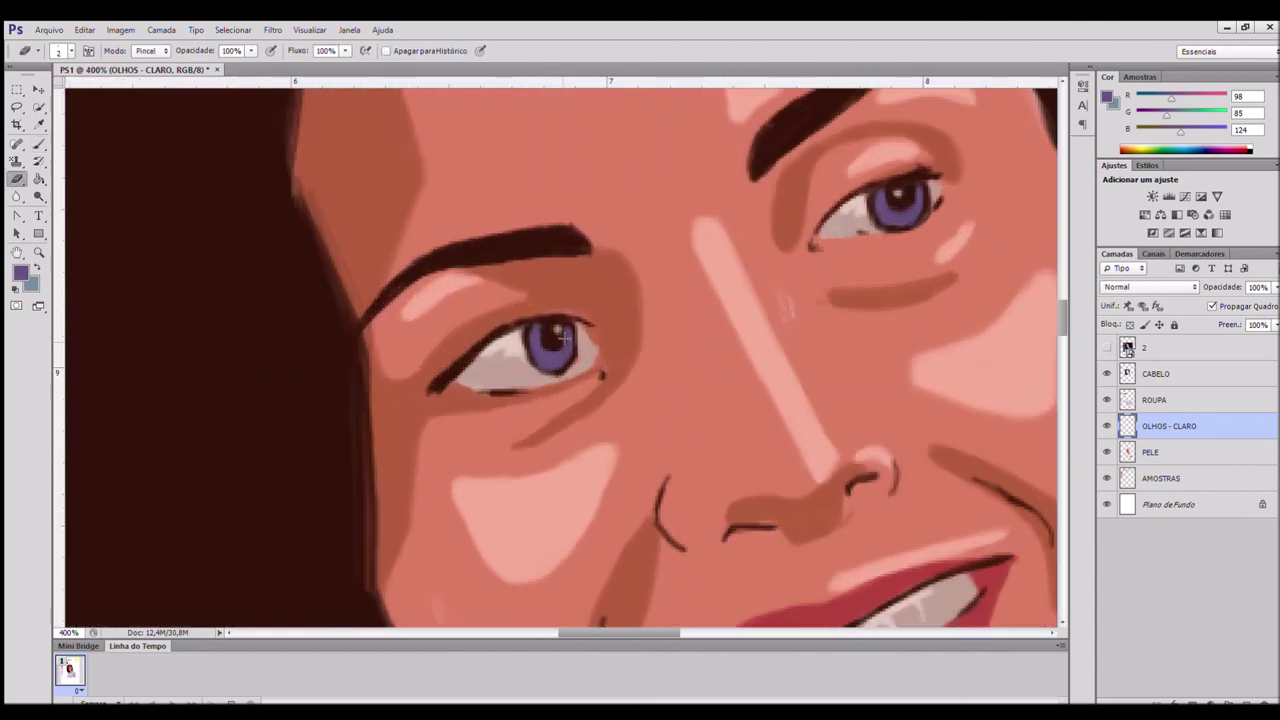
Step: Merge the OLHOS - CLARO and PELE layers and name the merged layer PELE
key(ctrl+minus)
ctrl+click(1199, 450)
key(ctrl+e)
double_click(1170, 427)
text(PELE)
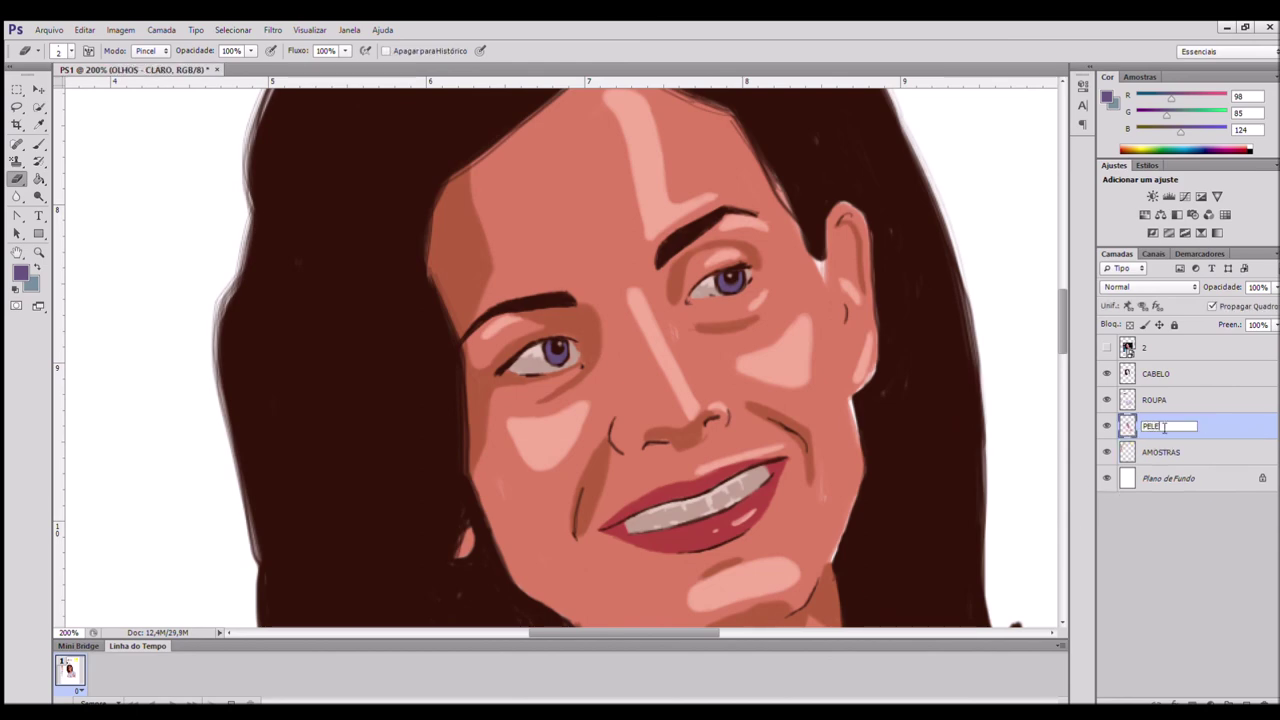
key(Return)
Step: Sample the dark brown of the hair and compare the painted mouth with the reference photo
key(b)
alt+click(382, 449)
key(ctrl+plus)
click(1107, 347)
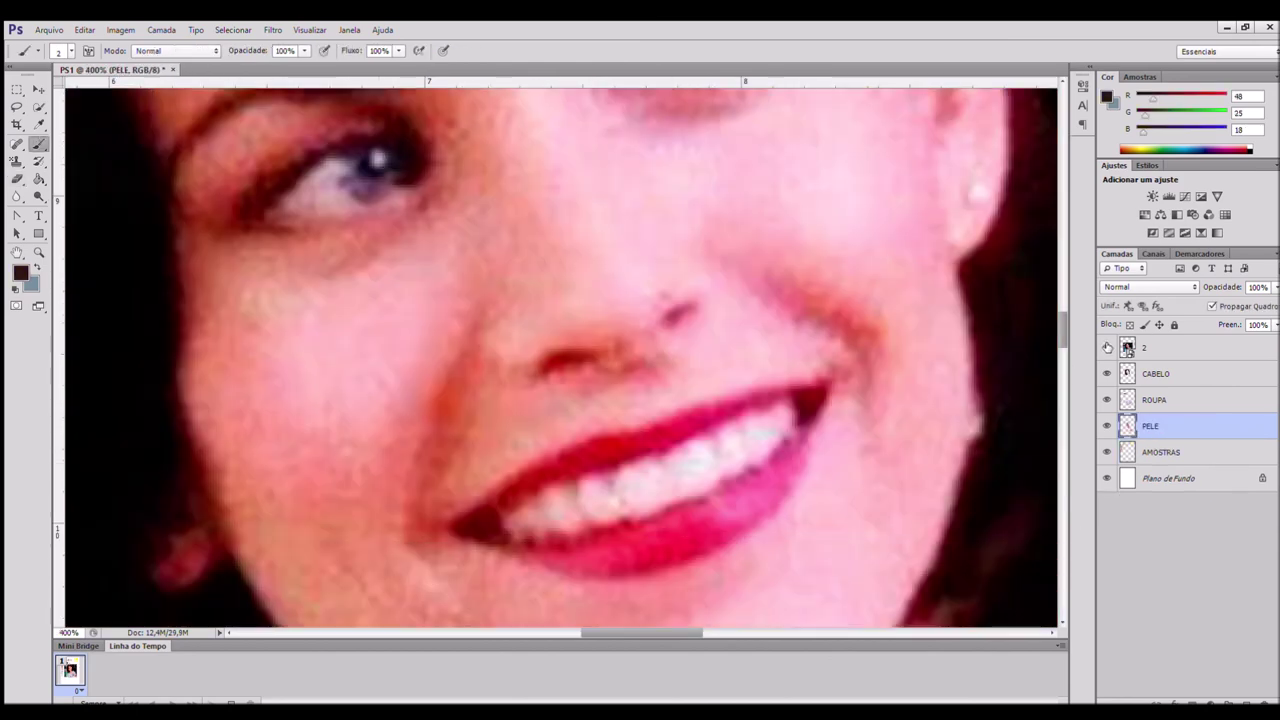
click(1107, 347)
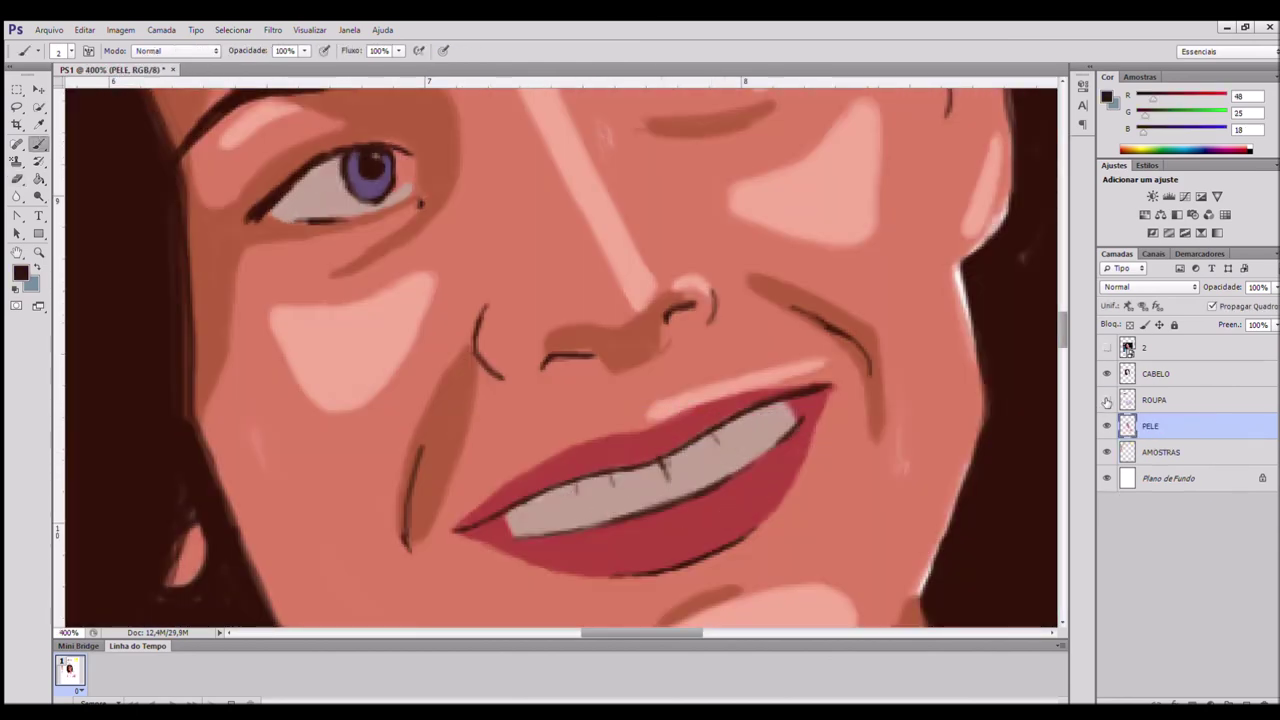
Step: Create a new layer named FUNDO and place it below AMOSTRAS, just above Plano de Fundo
key(ctrl+minus)
key(ctrl+minus)
key(ctrl+minus)
key(ctrl+minus)
key(ctrl+minus)
key(ctrl+minus)
key(ctrl+minus)
click(1246, 703)
double_click(1165, 427)
text(FUNDO)
key(Return)
drag(1155, 426, 1160, 492)
Step: Sample the yellow swatch and paint a large yellow disc behind the portrait on FUNDO with a size 114 brush
alt+click(669, 193)
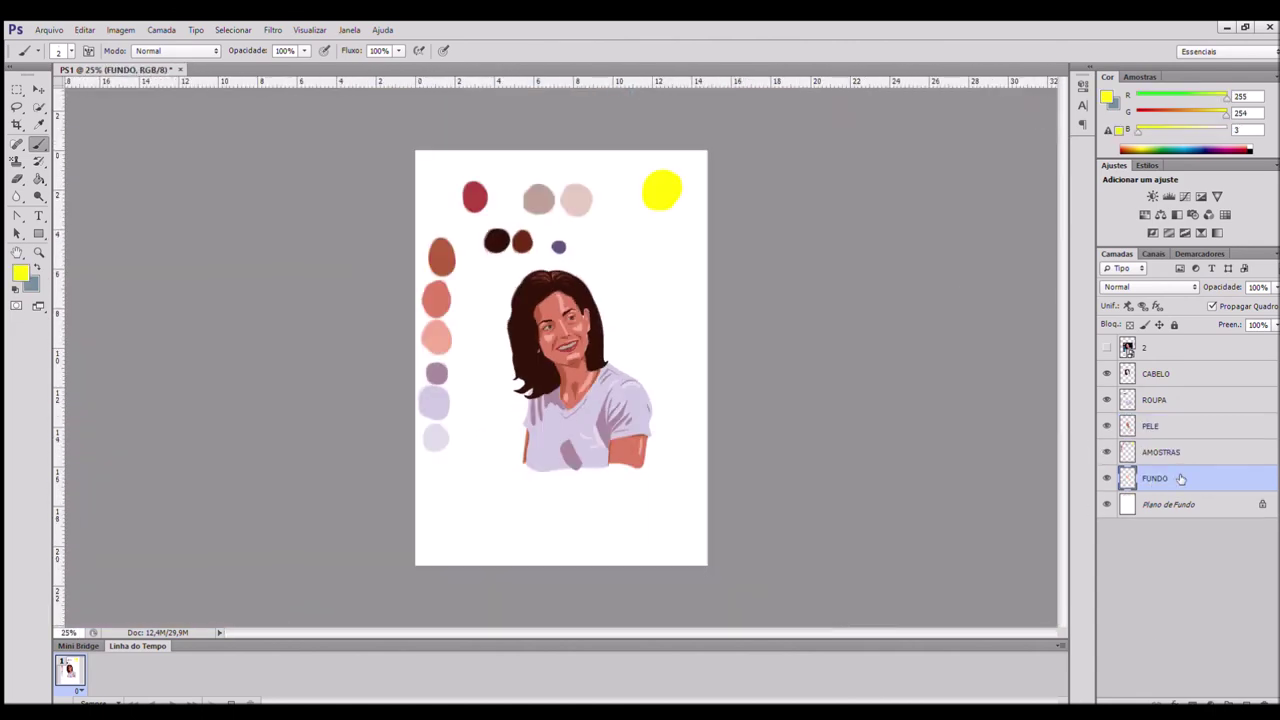
drag(500, 356, 522, 436)
drag(480, 350, 648, 398)
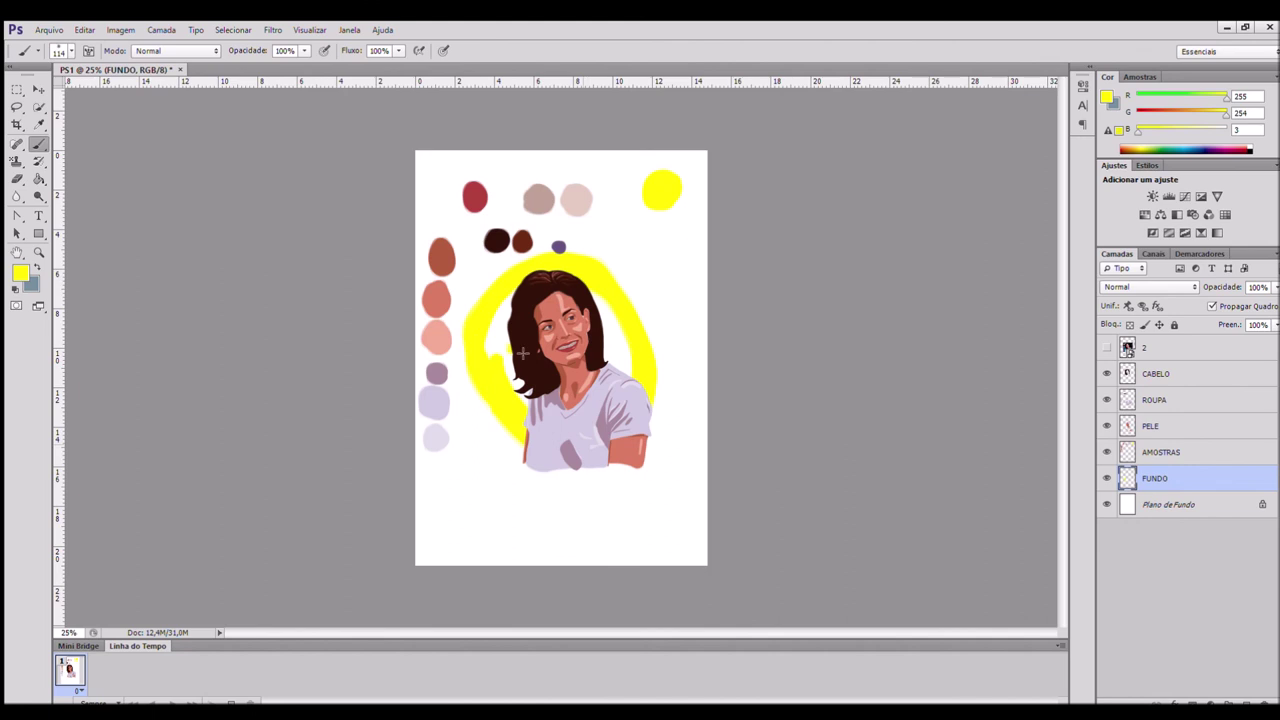
drag(508, 302, 500, 382)
drag(602, 300, 622, 368)
Step: Widen the yellow disc with a rounder edge on the right, down to the shoulder and sleeve
key(ctrl+plus)
key(ctrl+plus)
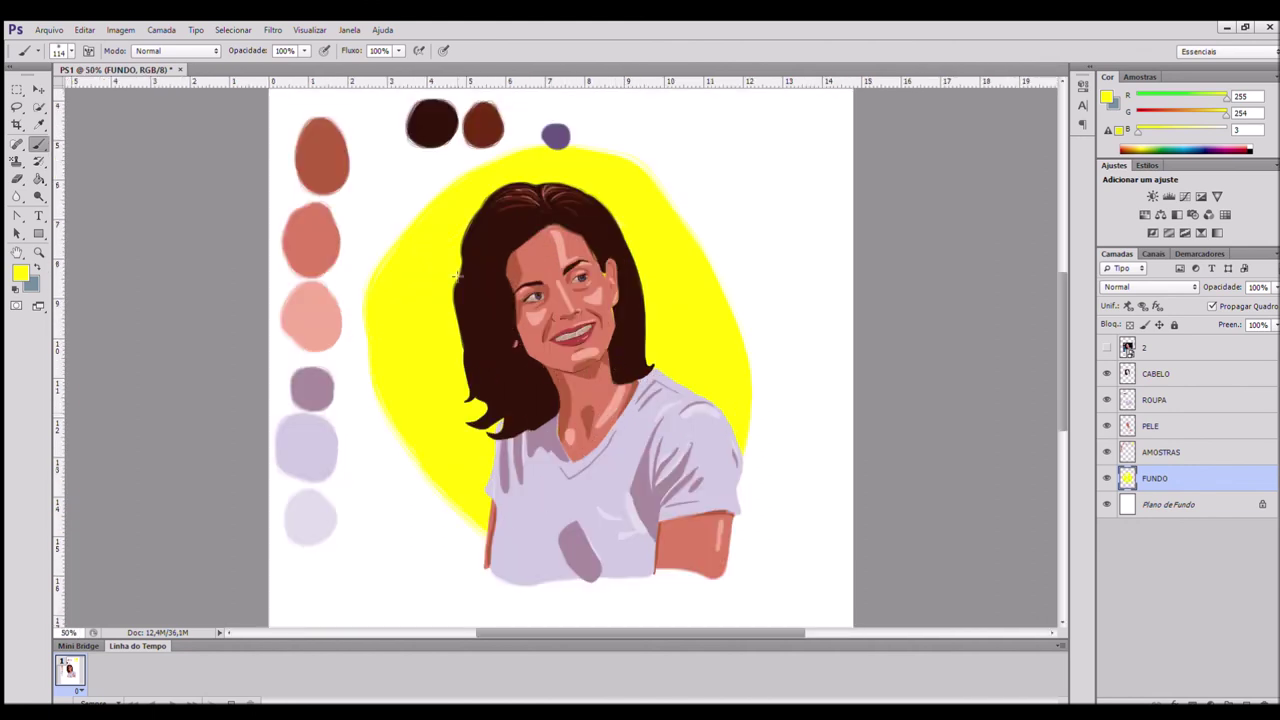
mouse_move(728, 464)
mouse_down()
mouse_move(640, 180)
mouse_move(740, 349)
mouse_move(577, 136)
mouse_move(715, 332)
mouse_move(430, 190)
mouse_move(691, 303)
mouse_up()
key(ctrl+z)
drag(722, 496, 734, 354)
key(ctrl+z)
drag(754, 400, 712, 504)
Step: Create a new layer above FUNDO and name it ACESSPRIOS
click(1246, 702)
double_click(1156, 478)
text(ACESSPRIOS)
key(Return)
Step: Draw four short vertical dark-brown lines on the yellow area right of the hair with a size 3 brush
key(bracketleft)
key(bracketleft)
key(bracketleft)
key(bracketleft)
key(bracketleft)
key(bracketleft)
key(bracketleft)
key(bracketleft)
key(bracketleft)
key(bracketleft)
key(bracketleft)
key(bracketleft)
key(bracketleft)
key(bracketleft)
key(bracketleft)
key(bracketleft)
key(bracketleft)
key(bracketleft)
key(bracketleft)
key(bracketleft)
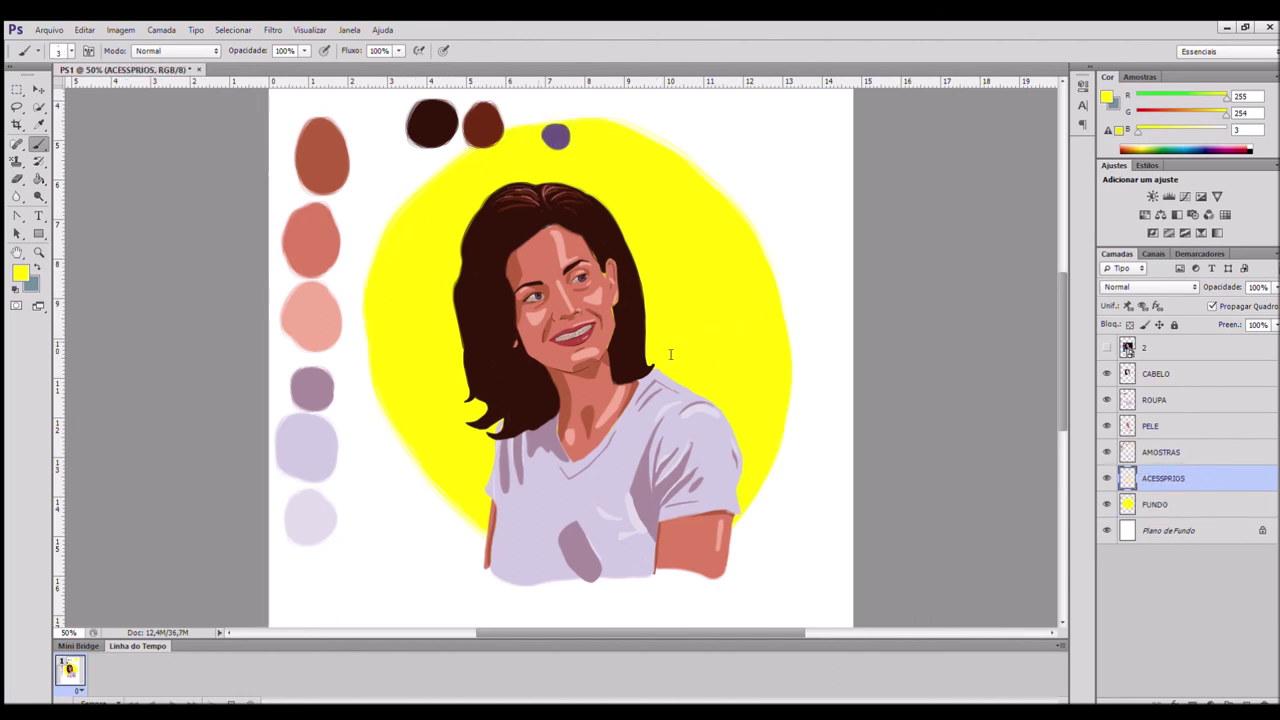
alt+click(506, 347)
key(ctrl+plus)
key(ctrl+plus)
key(ctrl+plus)
drag(537, 317, 84, 296)
drag(790, 270, 791, 299)
drag(799, 265, 818, 306)
drag(828, 268, 830, 306)
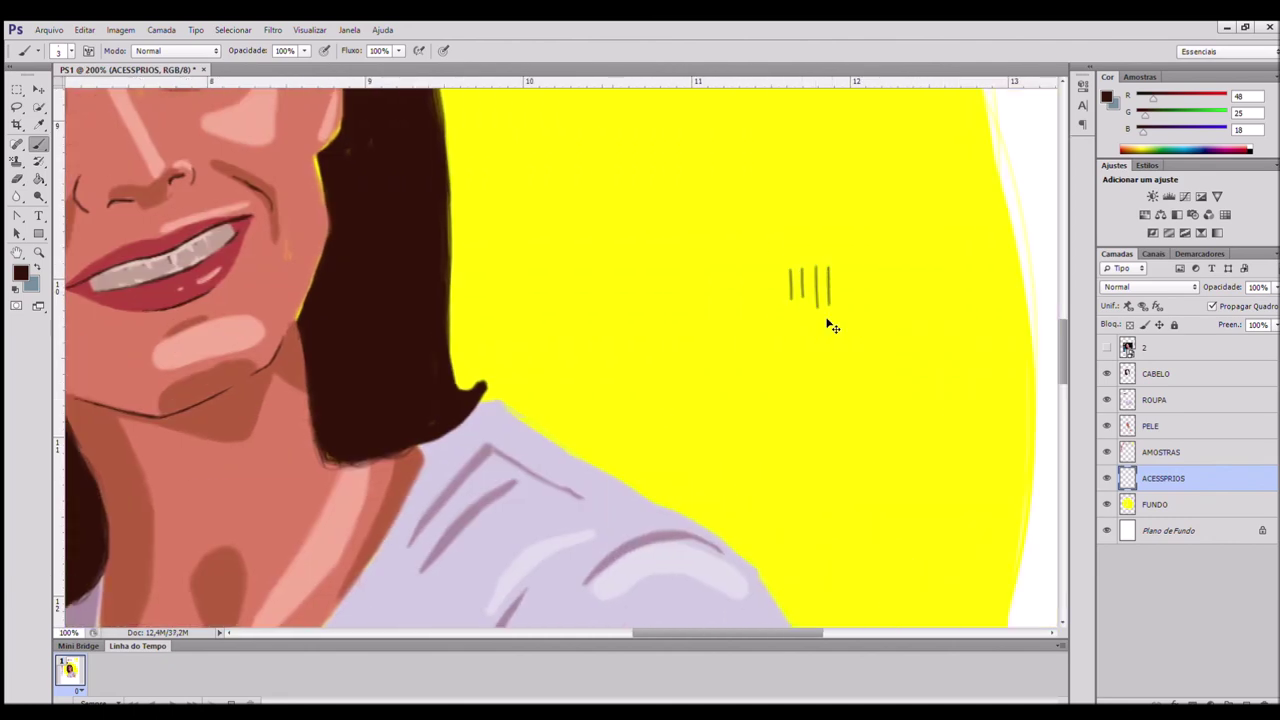
Step: Add more small groups of short vertical dark-brown lines around the yellow disc, on both sides of the portrait
key(ctrl+minus)
drag(715, 200, 718, 224)
scroll(457, 354, left, 5)
drag(381, 427, 386, 447)
scroll(388, 440, up, 2)
drag(400, 292, 412, 316)
scroll(414, 400, down, 5)
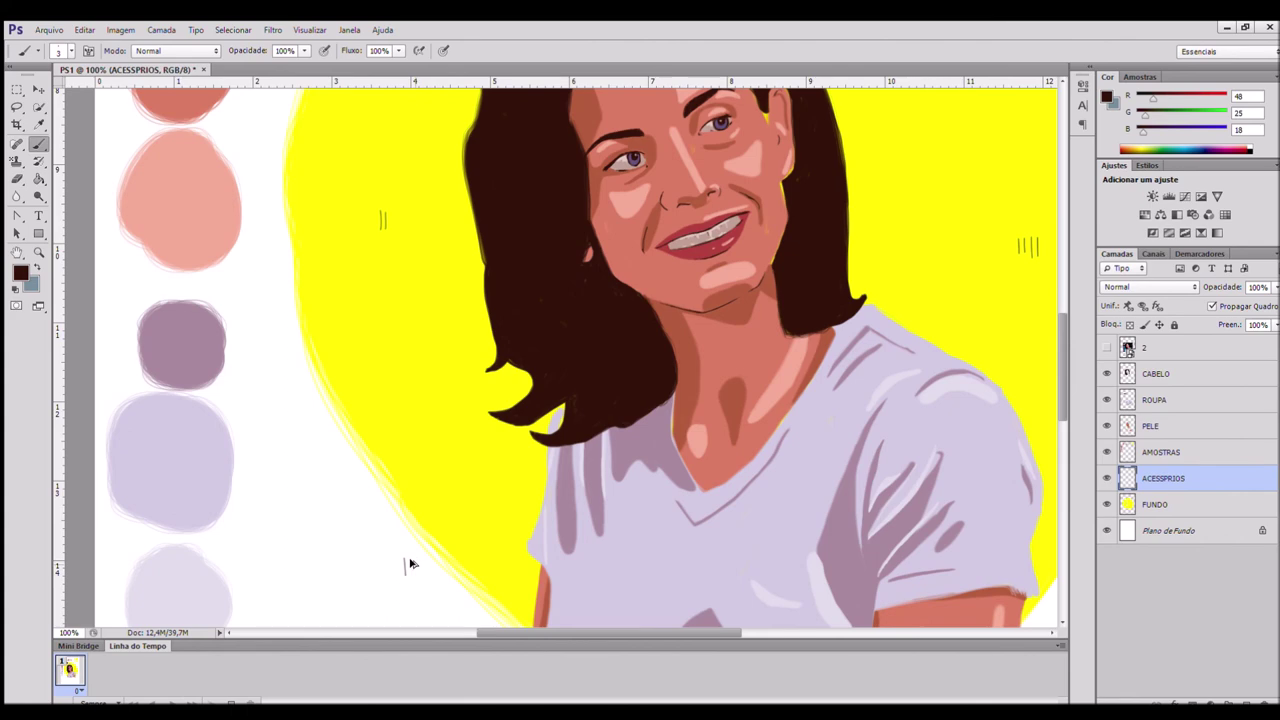
Step: Draw small narrow dark-brown ovals scattered across the yellow disc around the portrait
drag(451, 425, 445, 454)
drag(326, 286, 320, 308)
scroll(328, 310, up, 5)
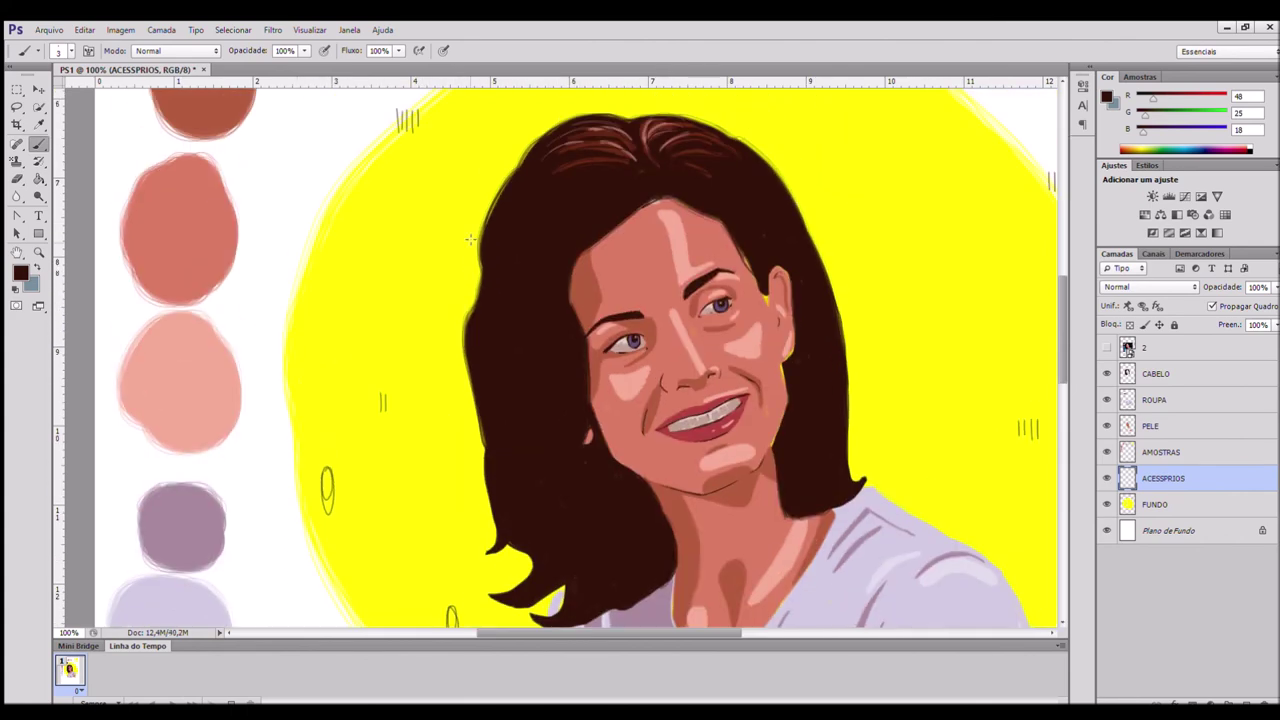
drag(433, 220, 429, 243)
scroll(438, 304, up, 4)
drag(944, 409, 660, 455)
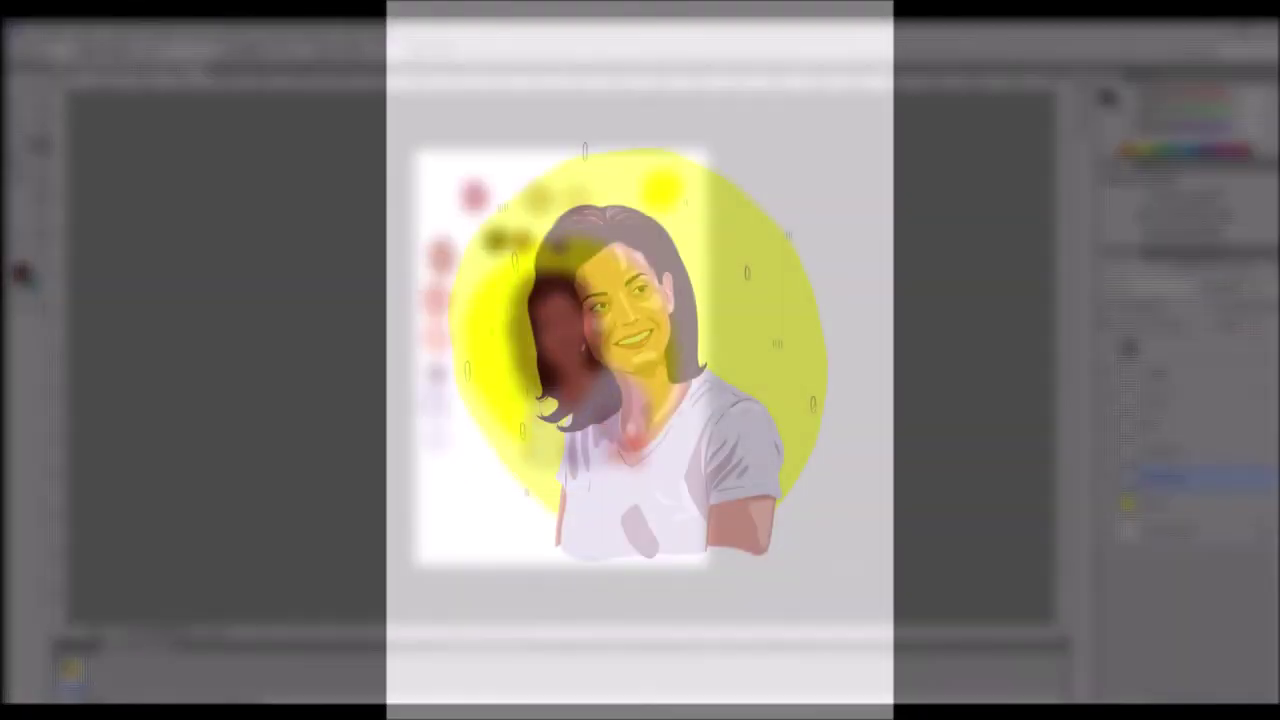